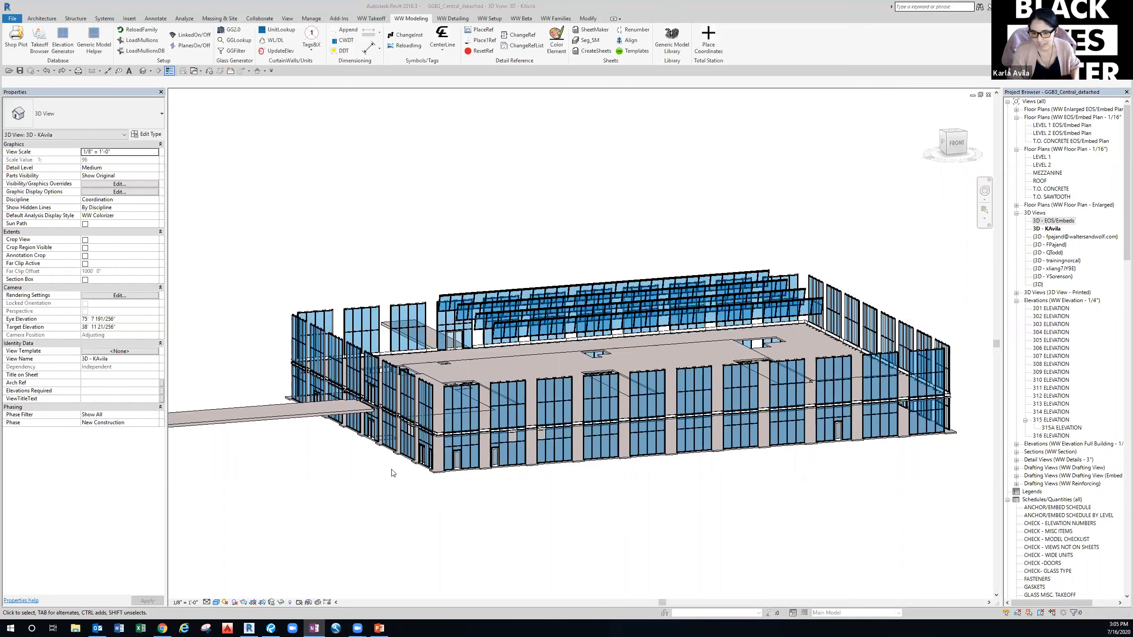
scroll(484, 463, "up", 5)
scroll(595, 496, "down", 4)
mouse_move(421, 521)
middle_mouse_down()
mouse_move(559, 503)
mouse_move(416, 514)
middle_mouse_up()
scroll(416, 514, "up", 1)
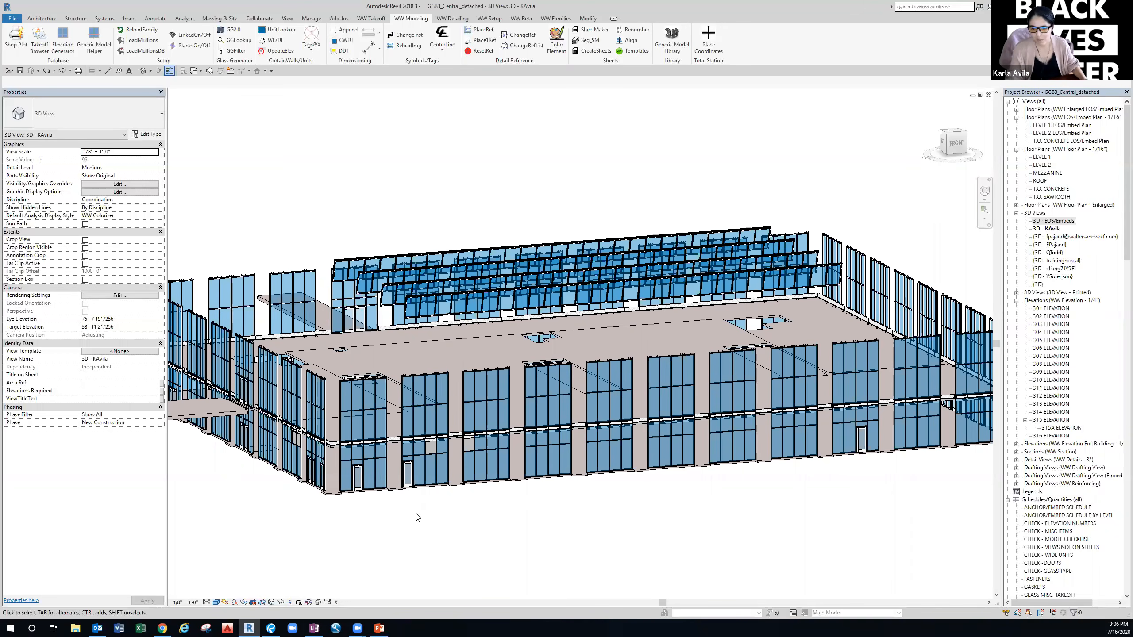
middle_click_drag(461, 509, 406, 515)
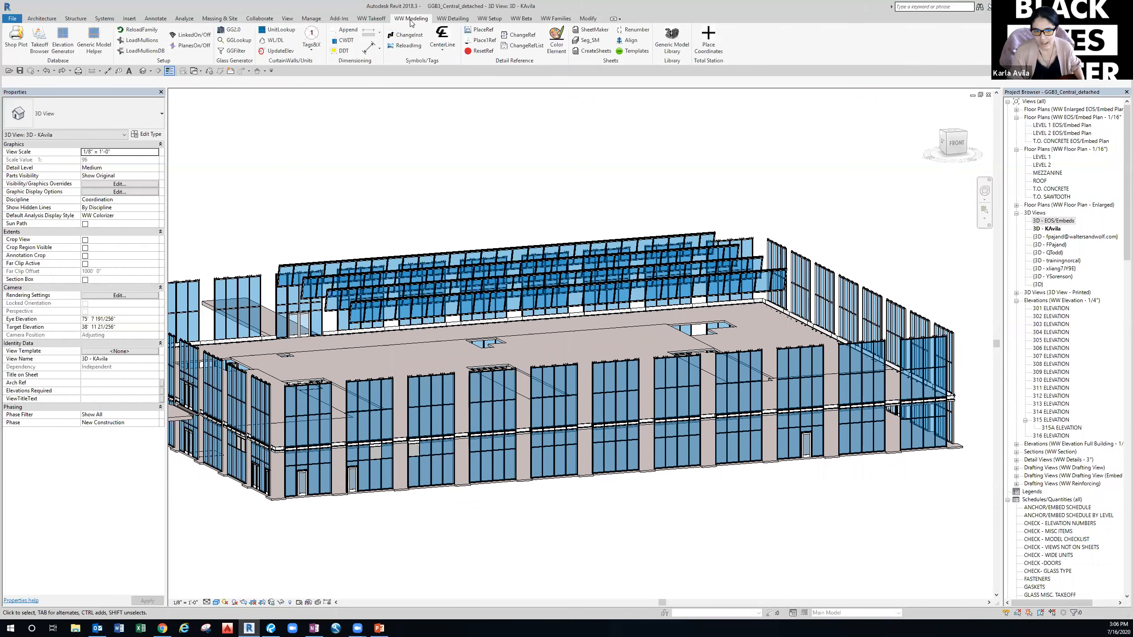
Launch the WW Generic Model Helper and cancel the first curtain-wall elevation pick.
left_click(95, 50)
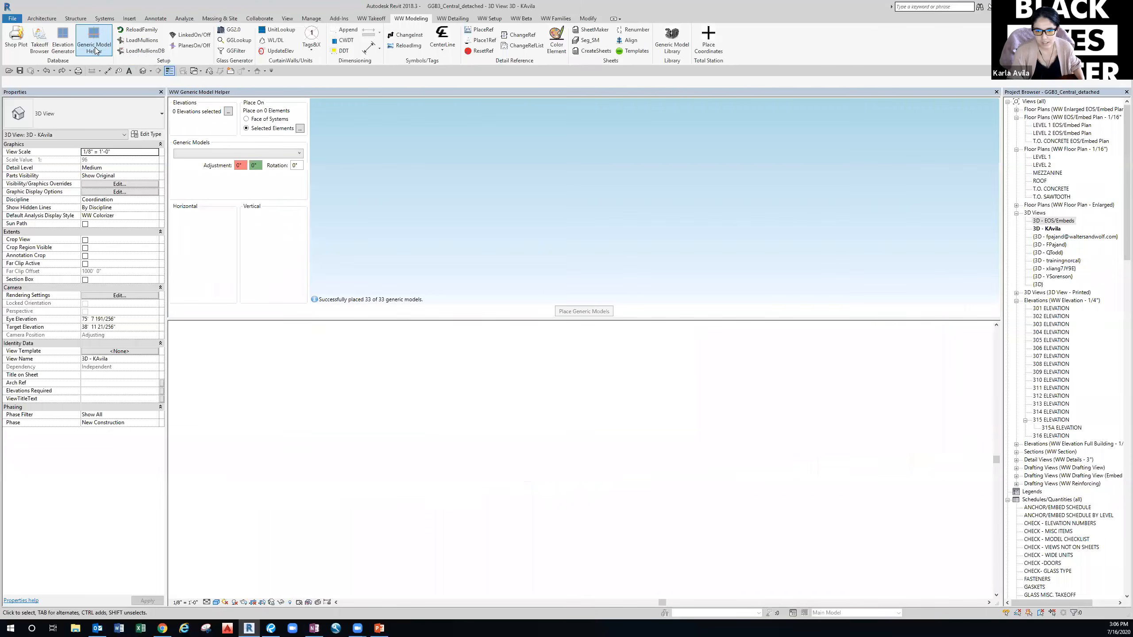
middle_click_drag(579, 489, 579, 394)
scroll(581, 405, "down", 5)
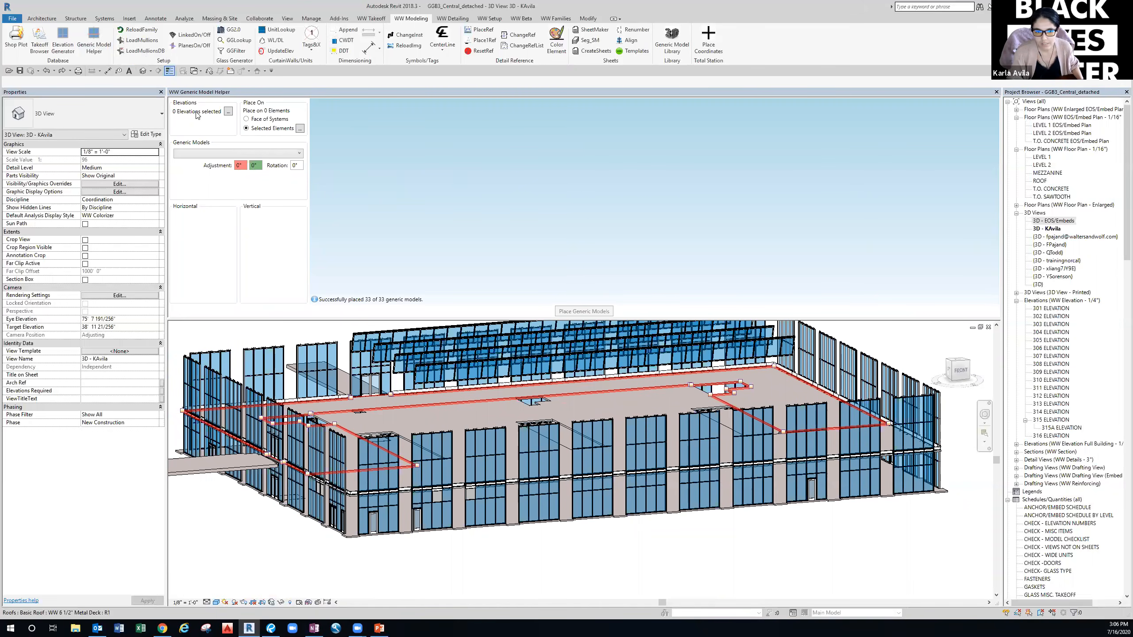
left_click(228, 112)
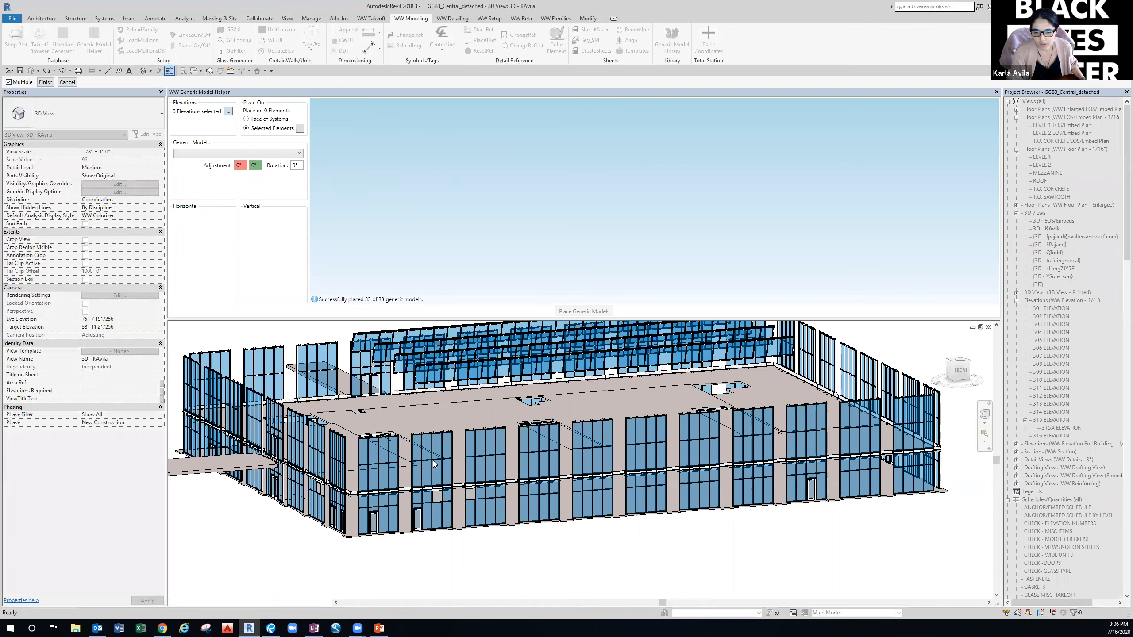
key("Escape")
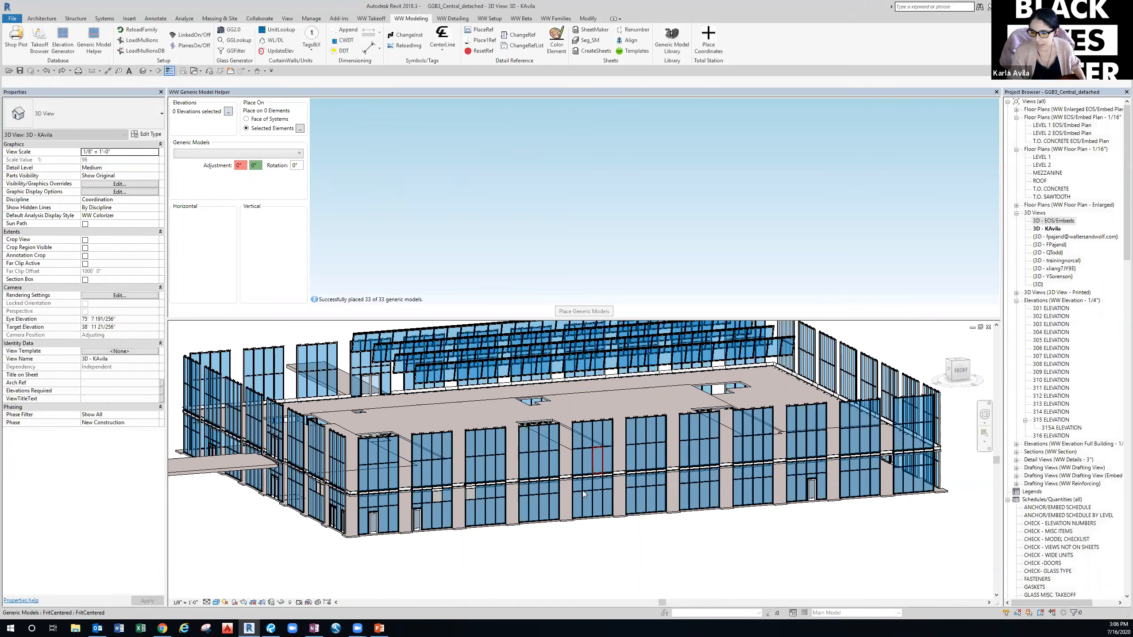
Check the 3D - EOS/Embeds view, then orbit 3D - KAvila and restart curtain-wall picking.
double_click(1055, 220)
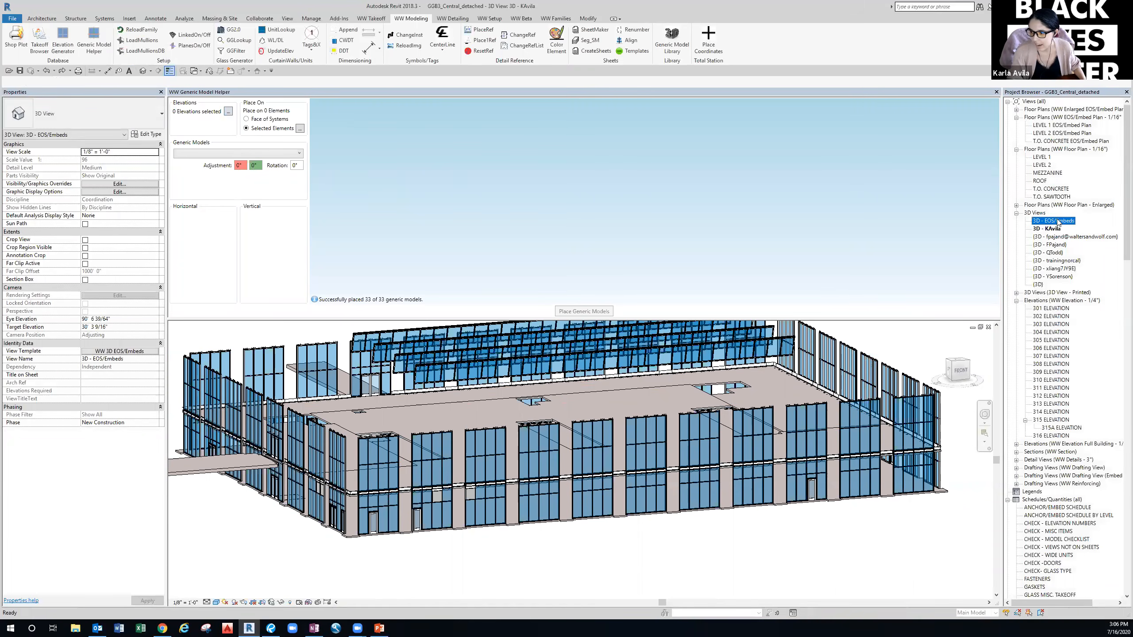
scroll(657, 525, "up", 5)
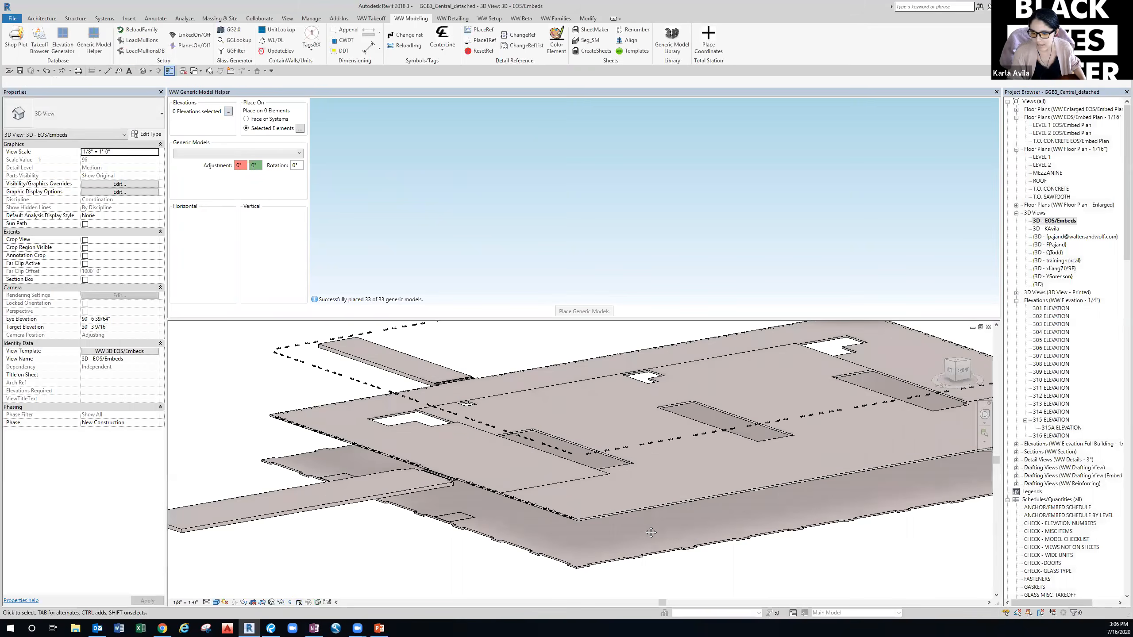
scroll(658, 474, "down", 5)
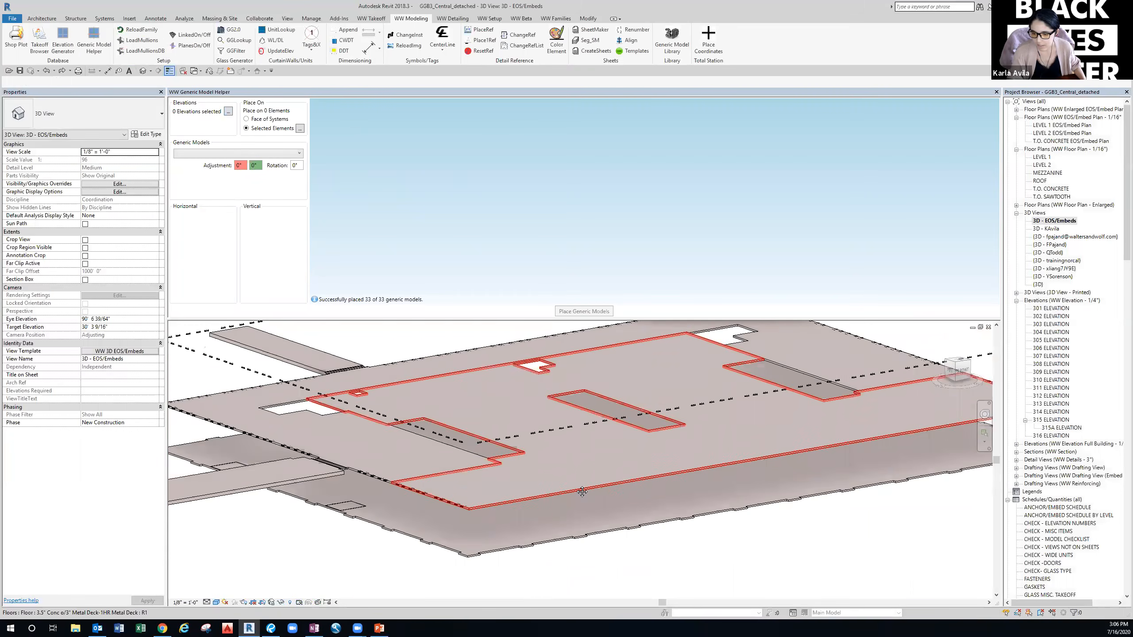
middle_click_drag(570, 489, 655, 461)
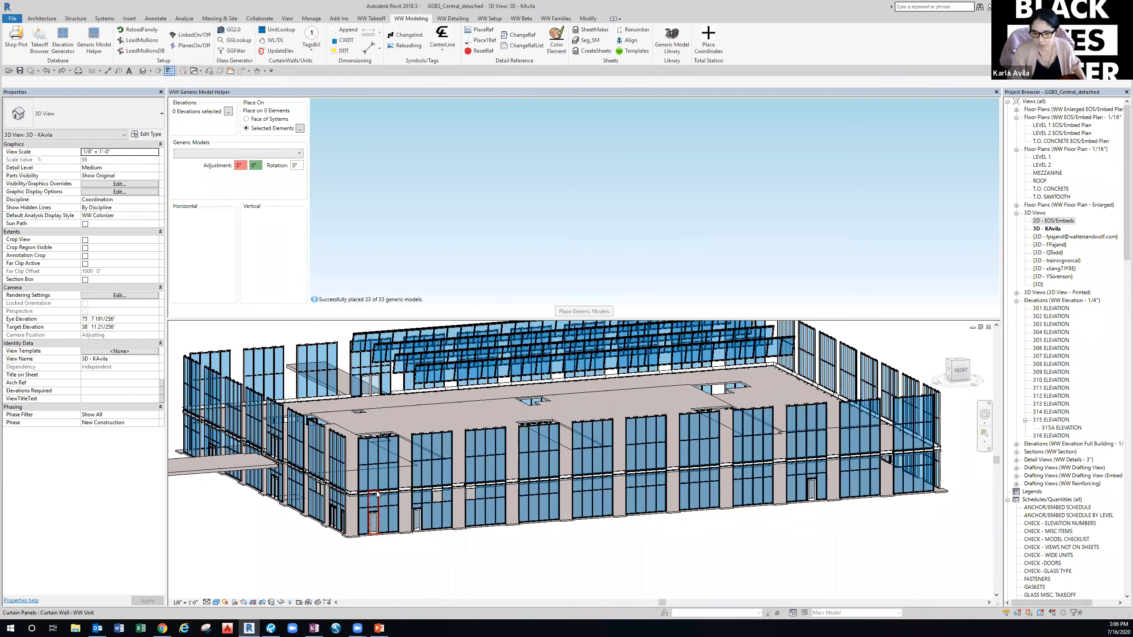
scroll(371, 493, "up", 3)
scroll(366, 495, "up", 1)
scroll(415, 490, "down", 5)
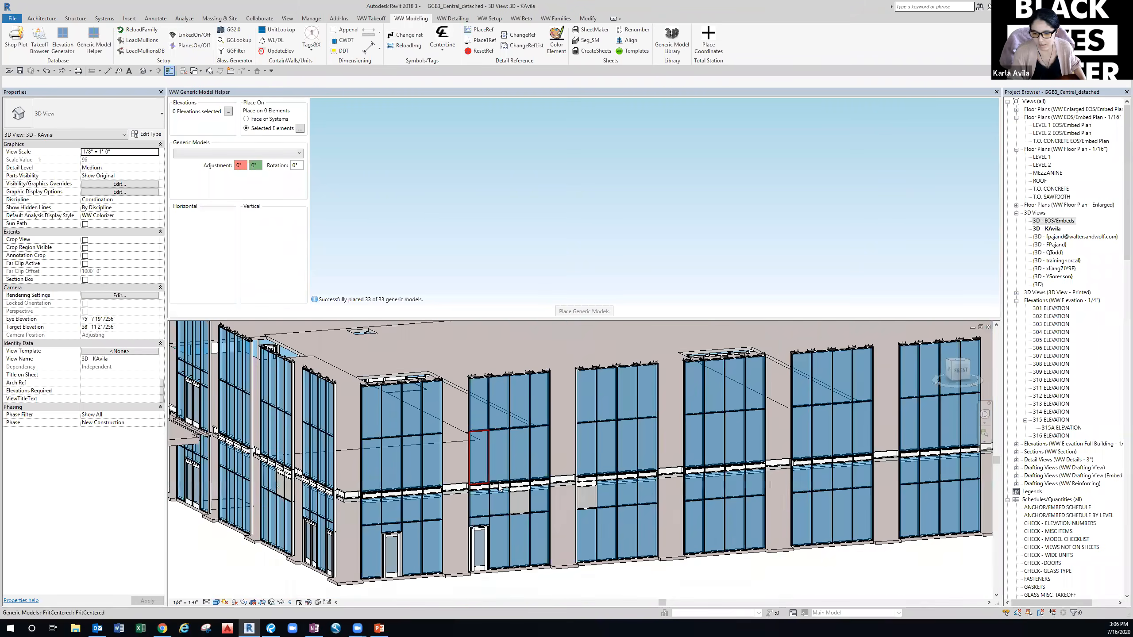
middle_click_drag(417, 491, 410, 460, "shift")
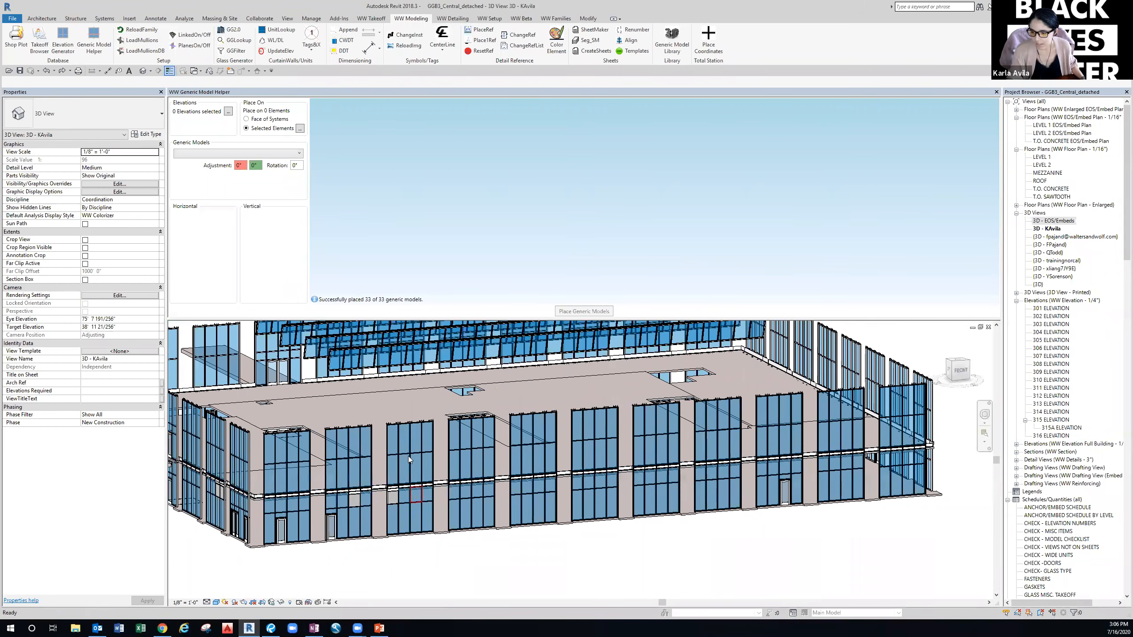
left_click(229, 112)
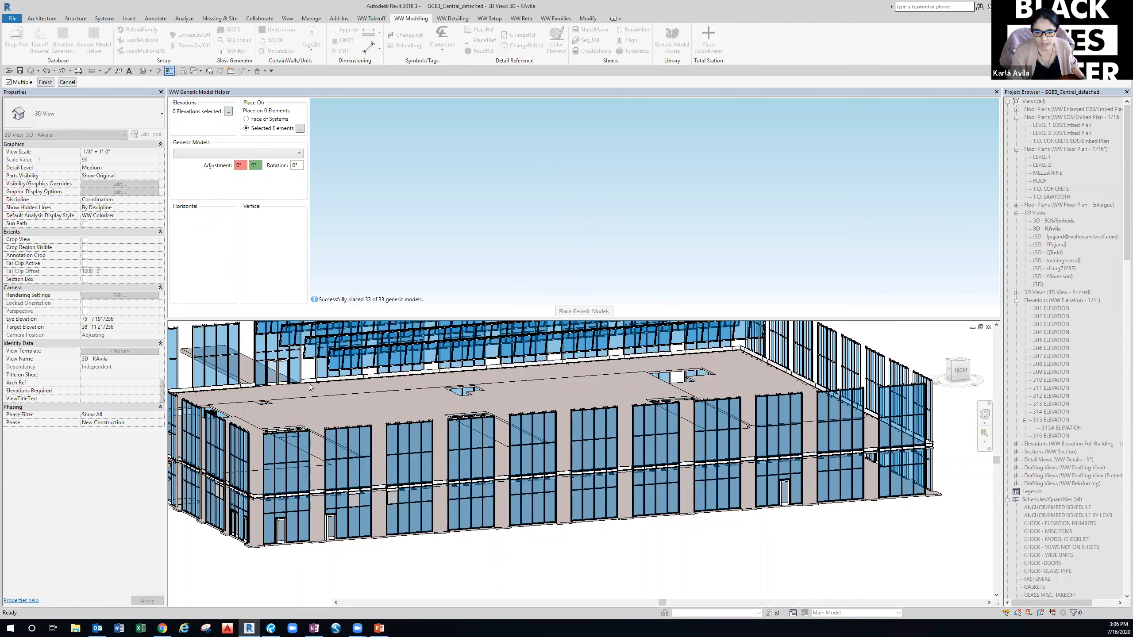
Pick the upper and lower curtain walls of the first facade bays, Tab-cycling past mullions.
scroll(261, 512, "up", 5)
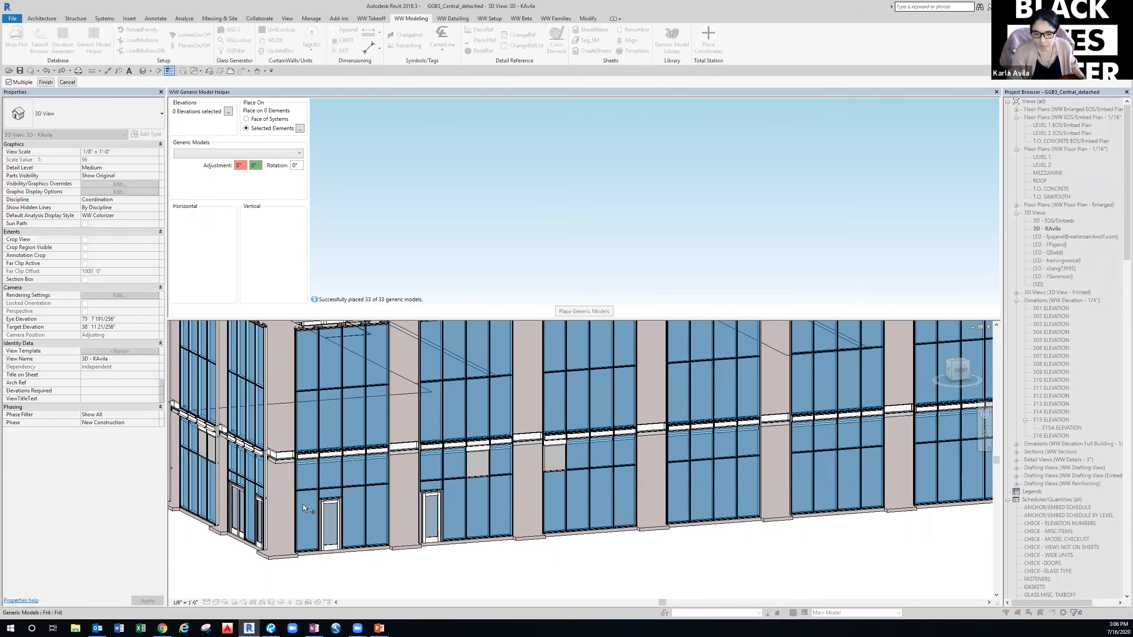
key("Tab")
left_click(296, 507)
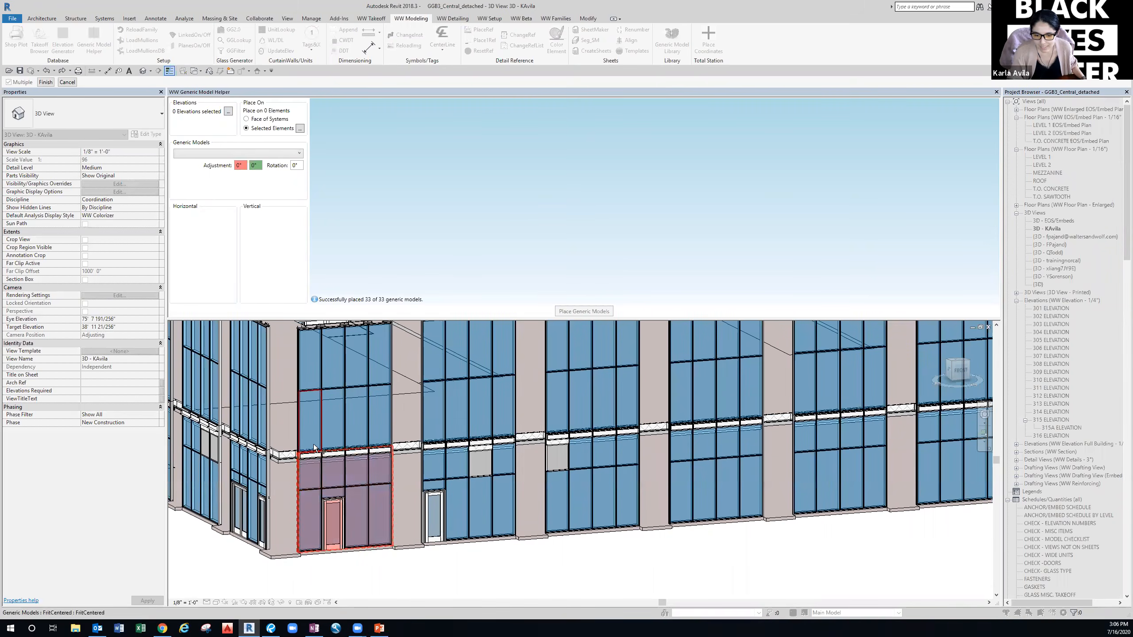
key("Tab")
left_click(299, 424)
middle_click_drag(330, 467, 328, 463)
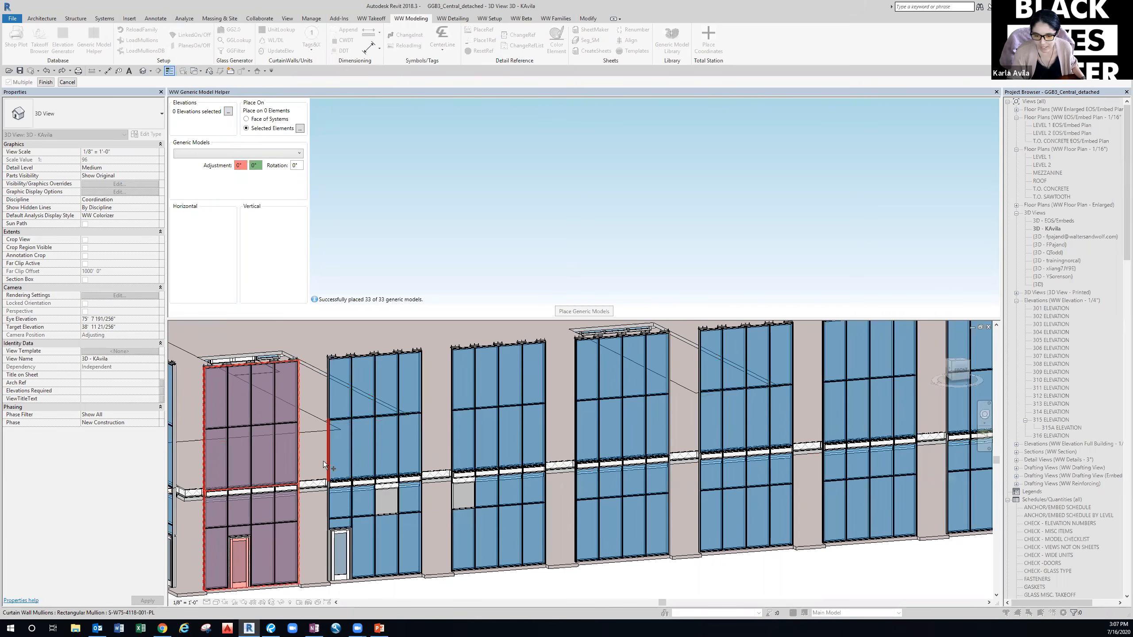
left_click(330, 466, "ctrl")
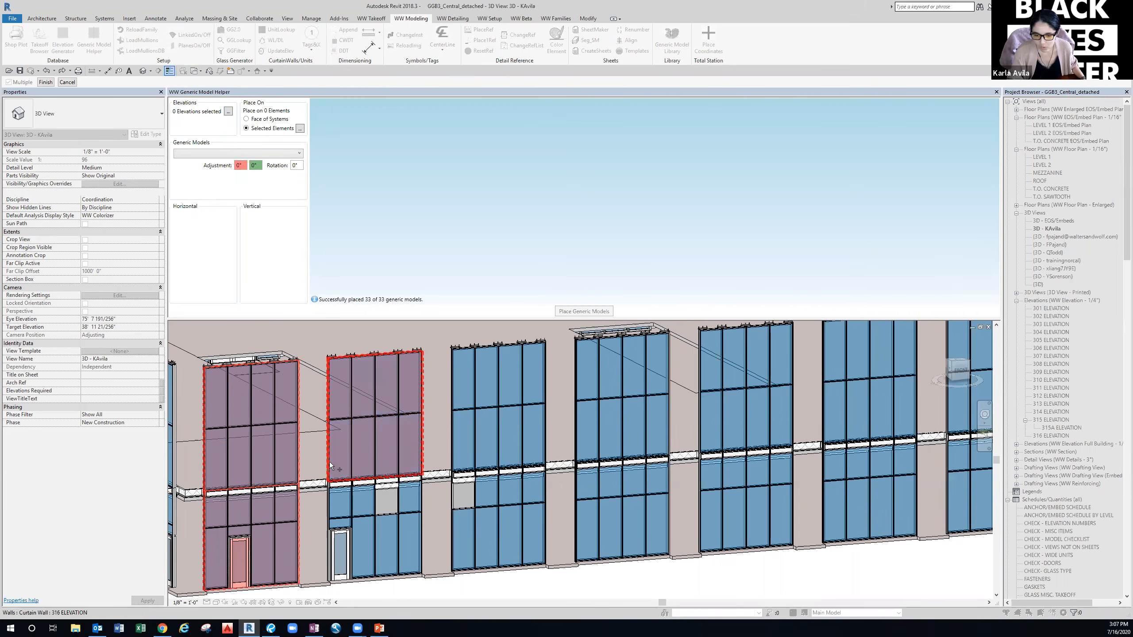
left_click(331, 506, "ctrl")
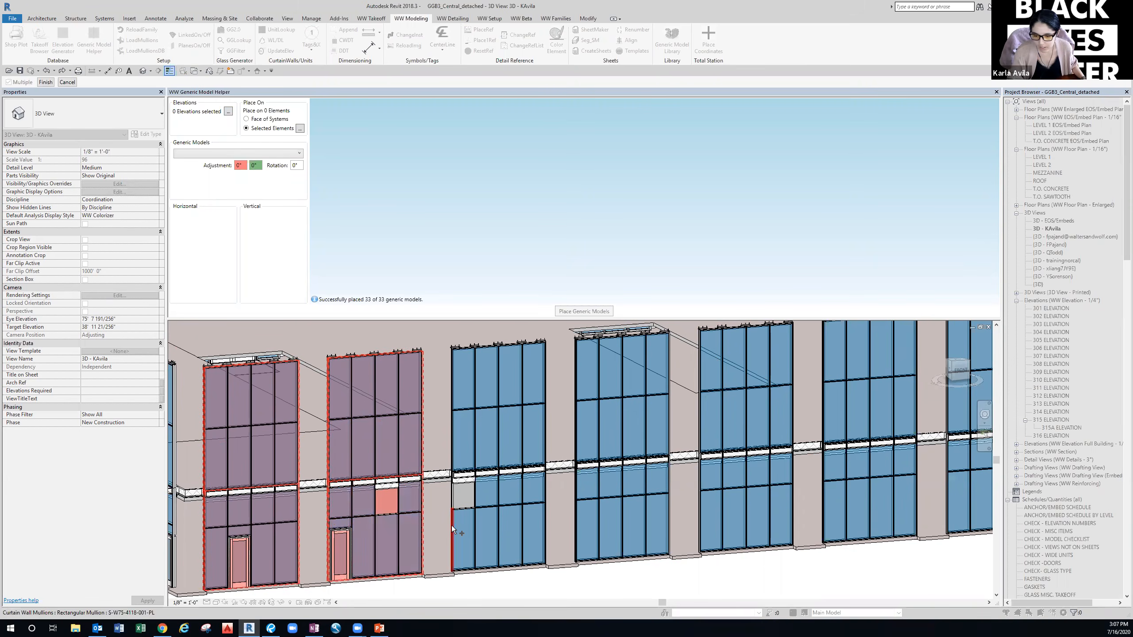
left_click(453, 507, "ctrl")
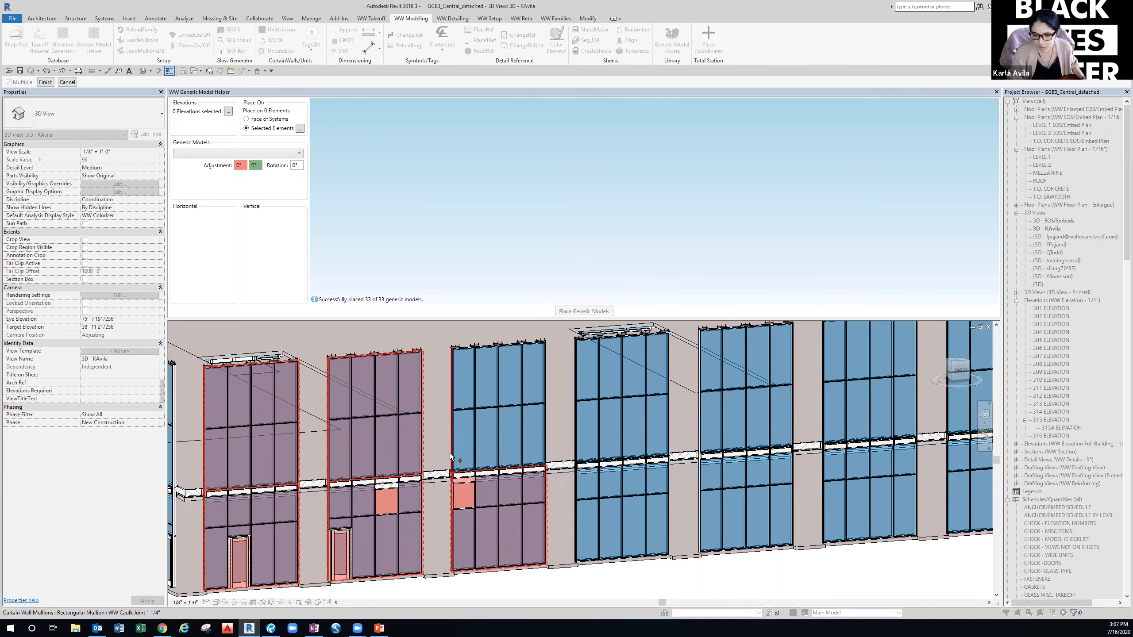
left_click(451, 454, "ctrl")
middle_click_drag(556, 511, 373, 505)
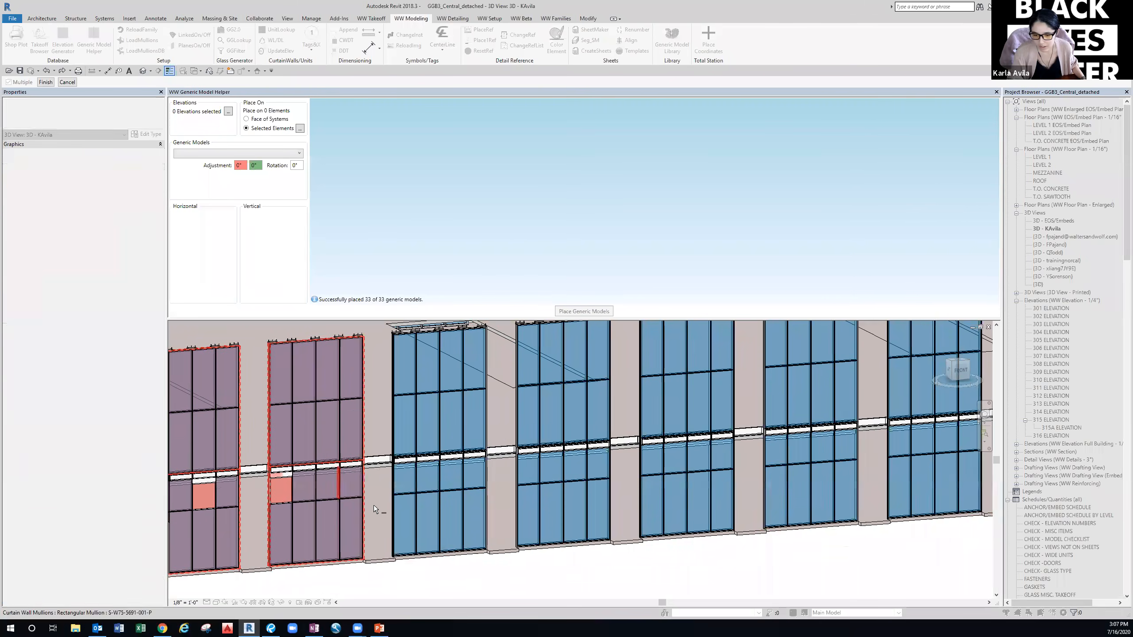
left_click(394, 510, "ctrl")
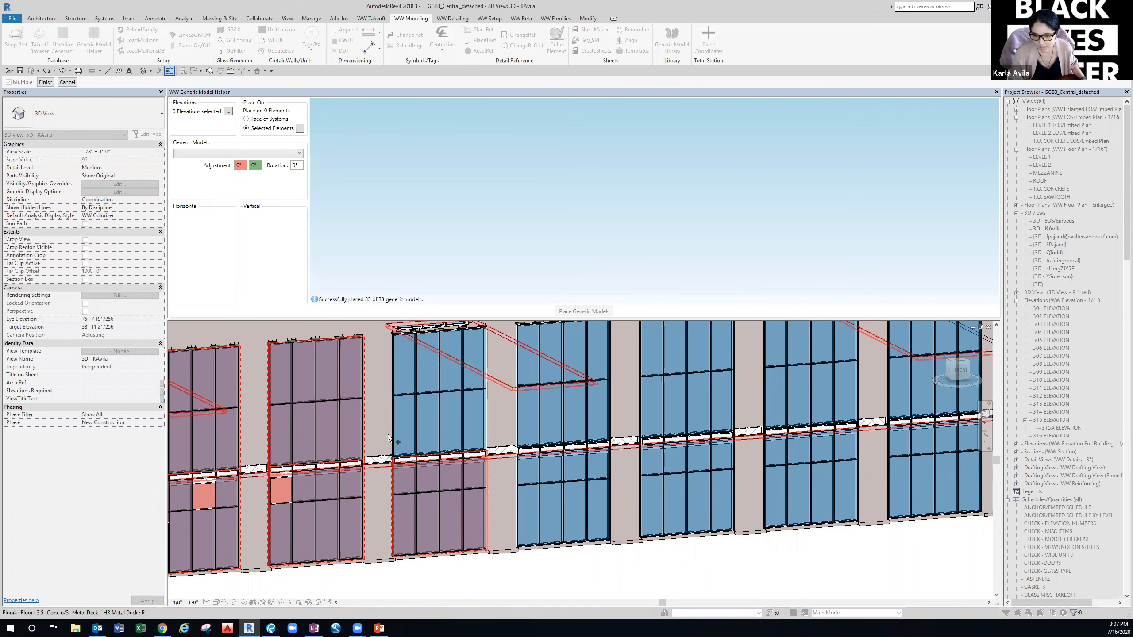
key("Tab")
left_click(392, 426)
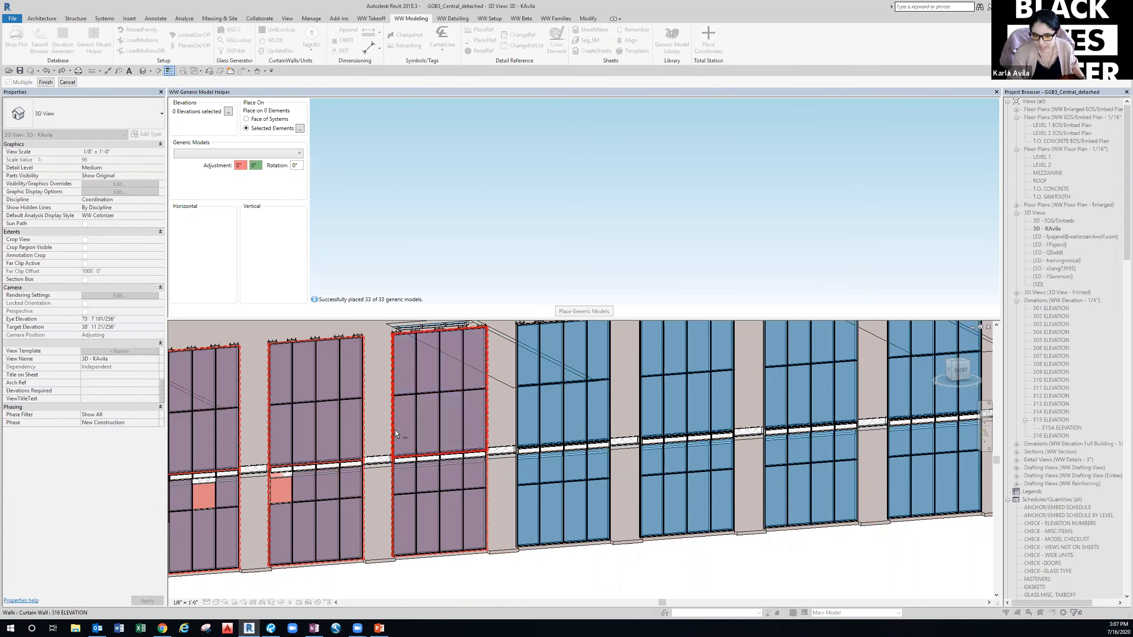
Add the upper and lower curtain walls of the next bays along the facade.
middle_click_drag(463, 422, 269, 445)
key("Tab")
left_click(323, 446)
key("Tab")
left_click(322, 510)
key("Tab")
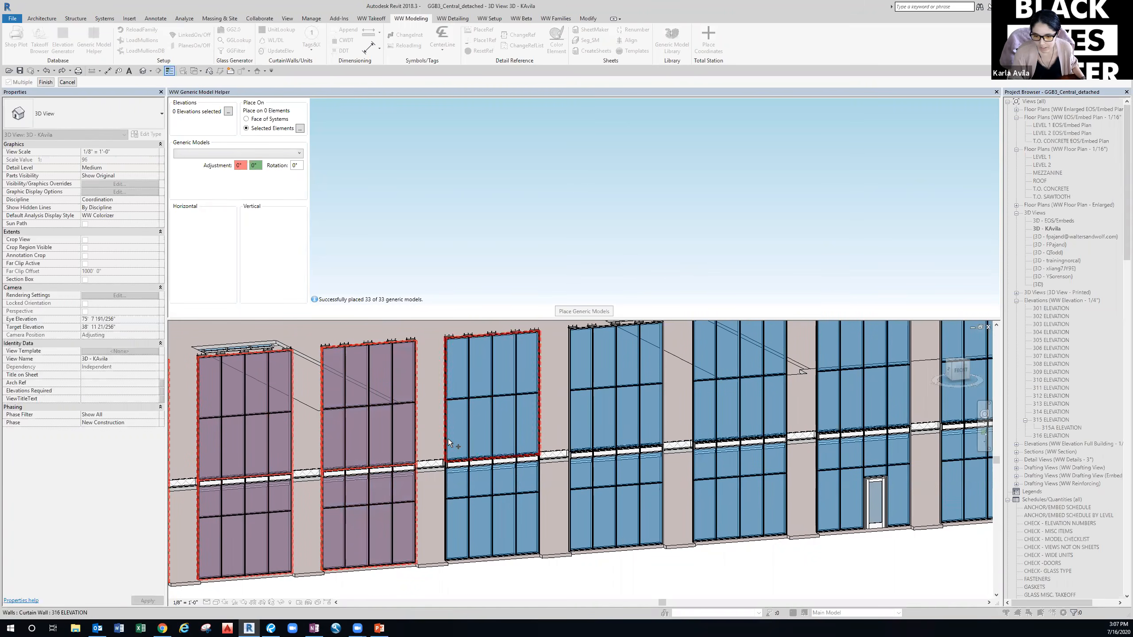
left_click(446, 439)
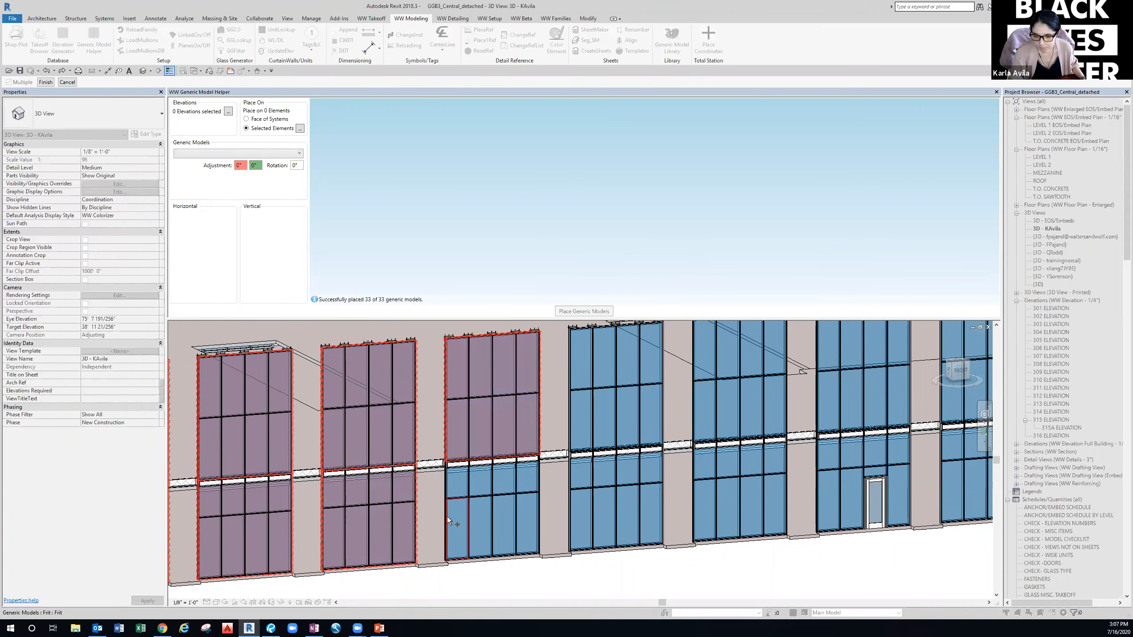
key("Tab")
key("Tab")
middle_click_drag(534, 501, 328, 535, "shift")
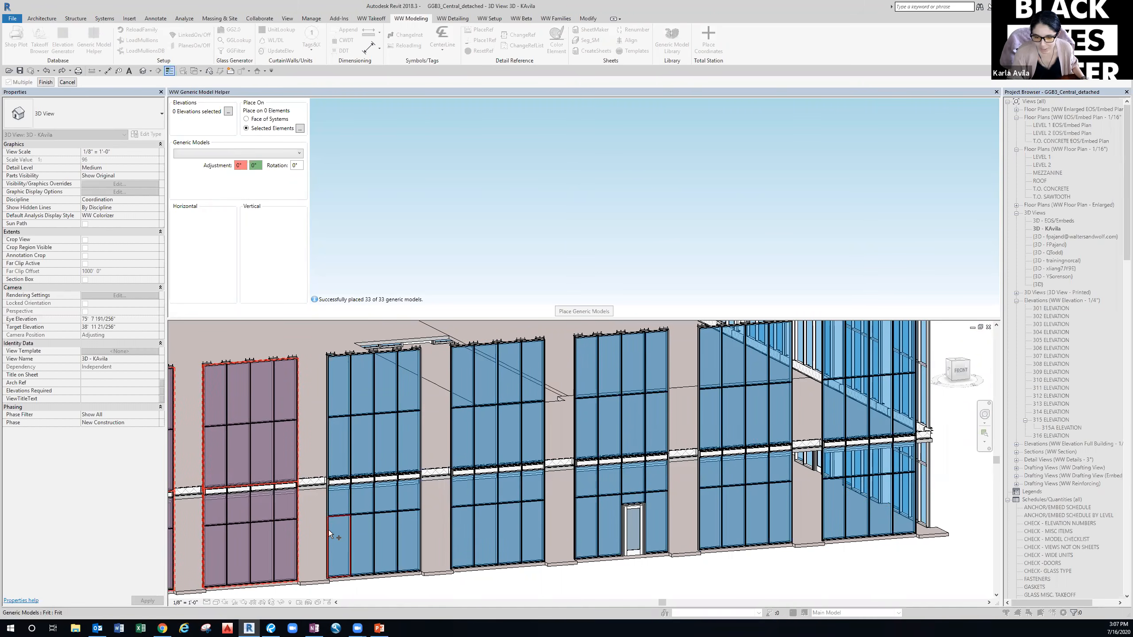
left_click(330, 529)
left_click(328, 450)
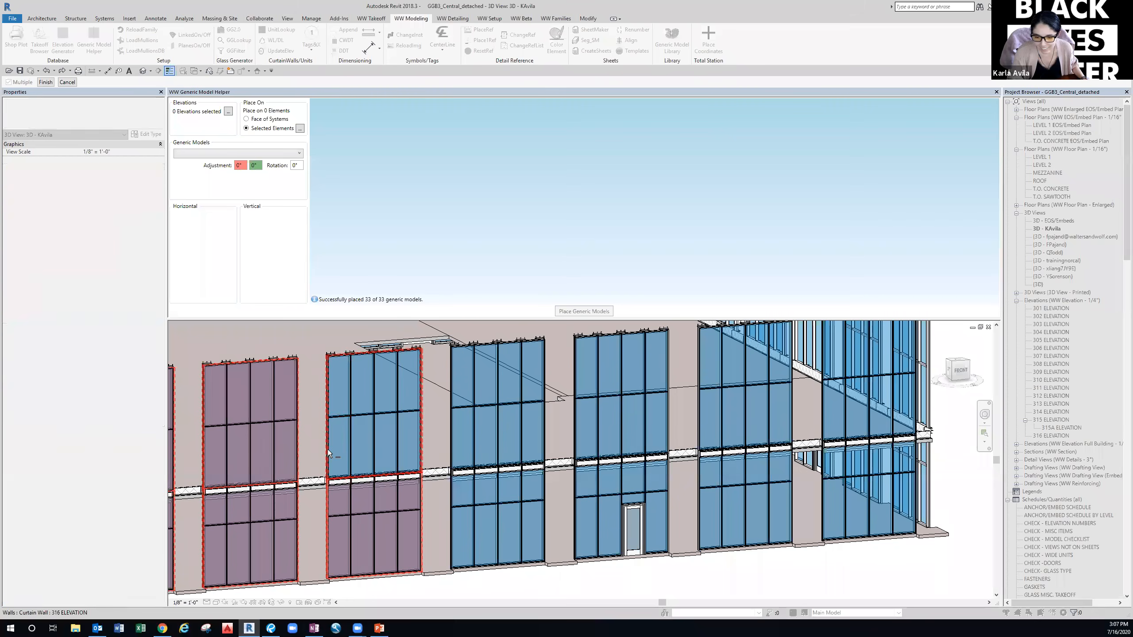
left_click(451, 432)
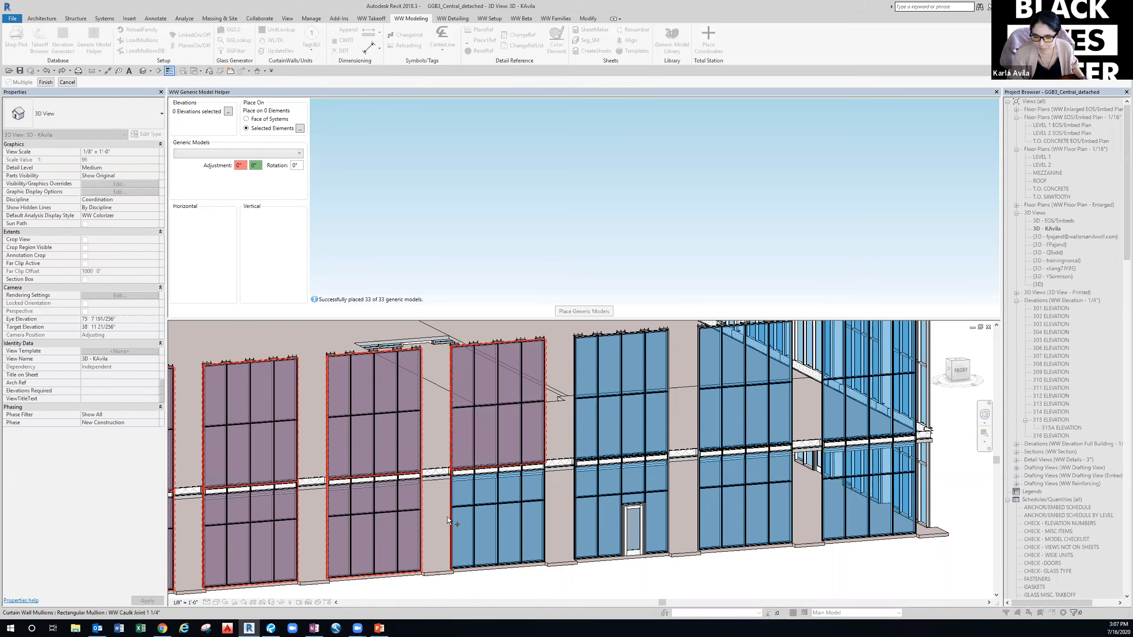
left_click(452, 518)
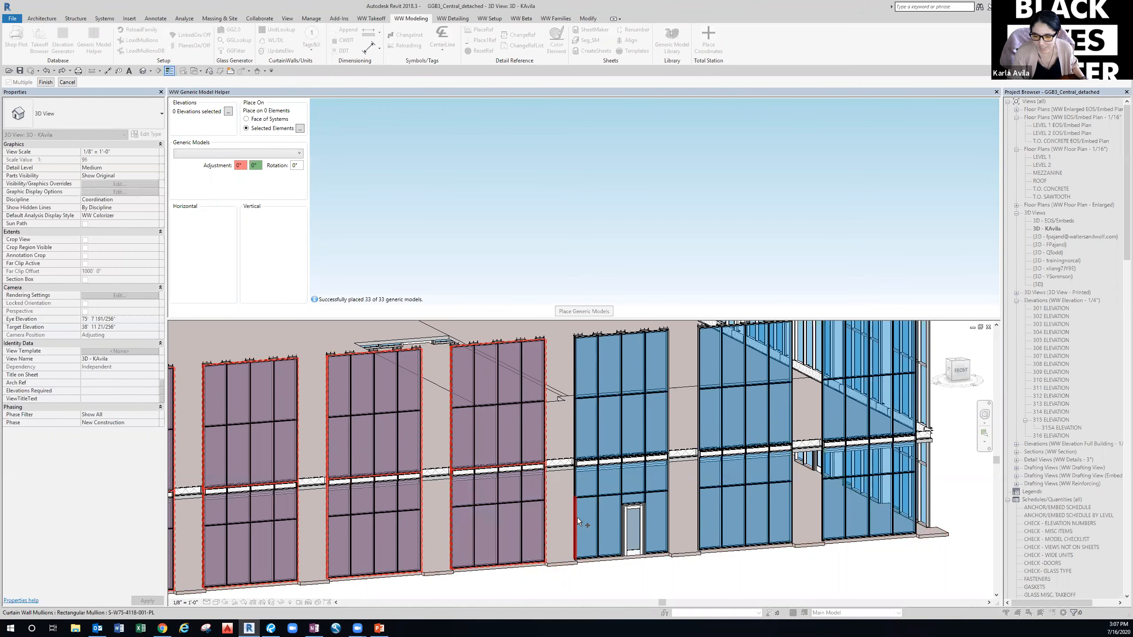
Add the upper and lower 316 ELEVATION curtain walls and the bays beyond them.
key("Tab")
key("Tab")
key("Tab")
key("Tab")
key("Tab")
key("Tab")
key("Tab")
key("Tab")
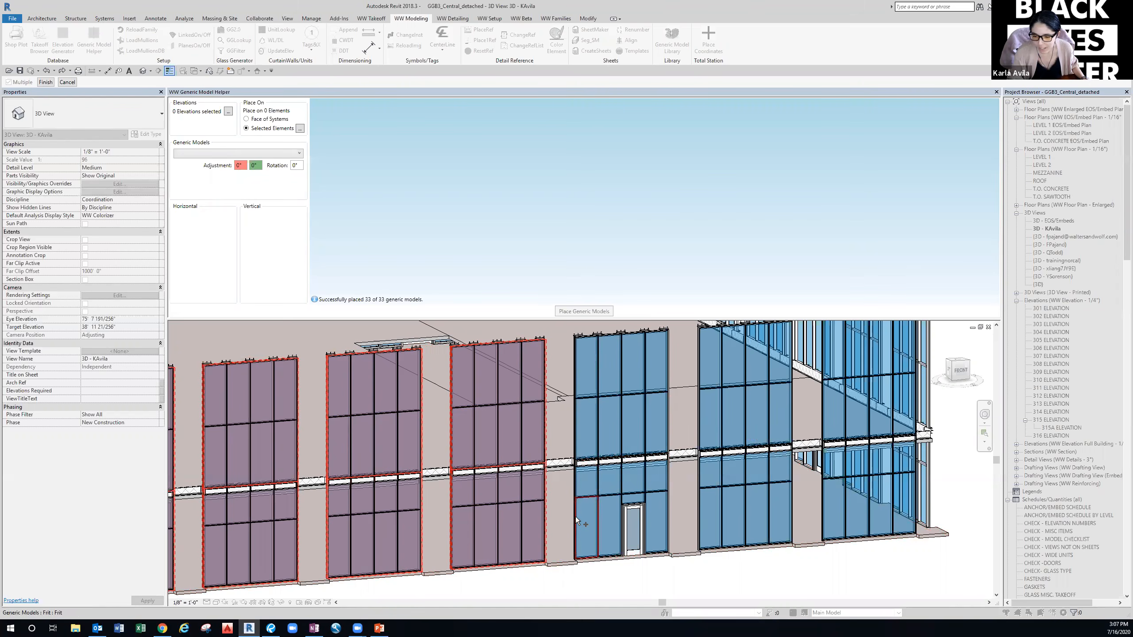
left_click(575, 517)
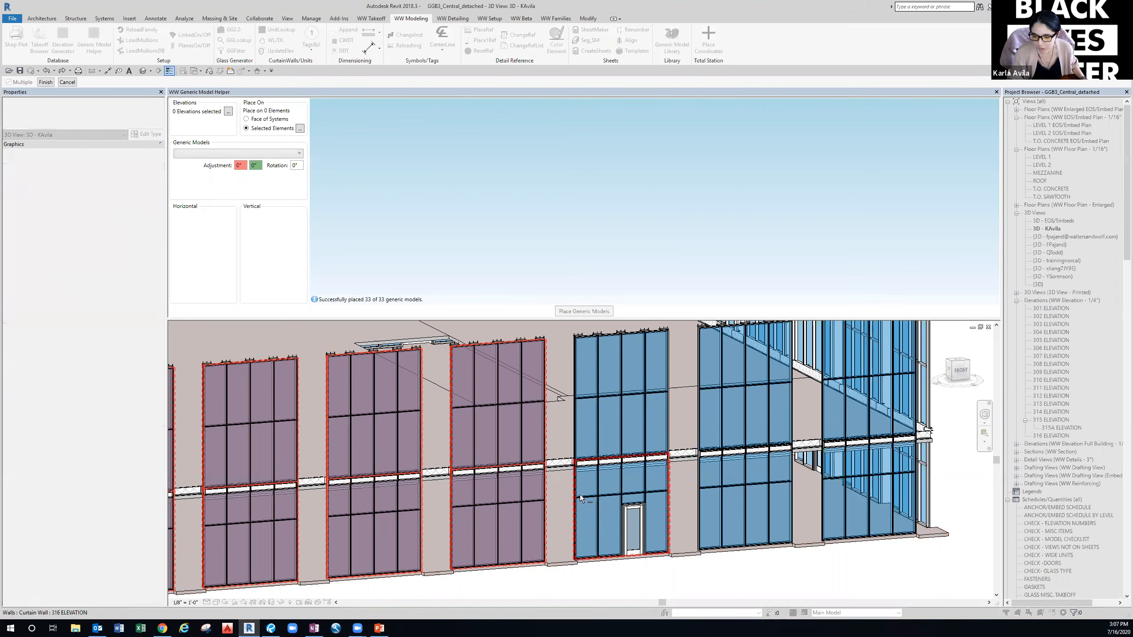
left_click(575, 437)
middle_click_drag(698, 512, 511, 532)
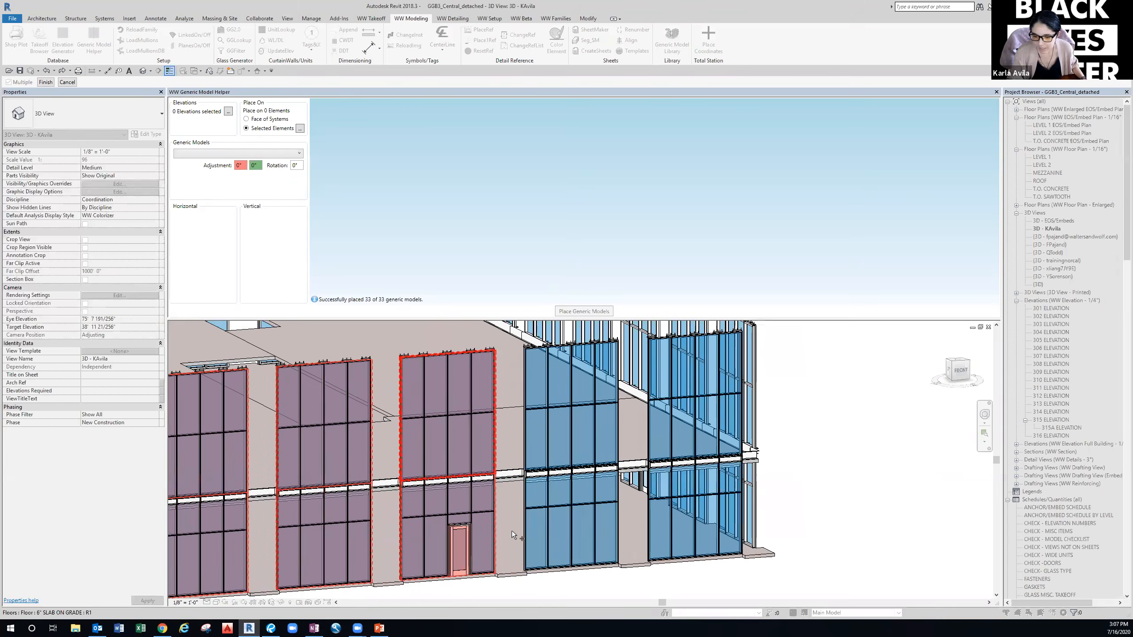
left_click(519, 520)
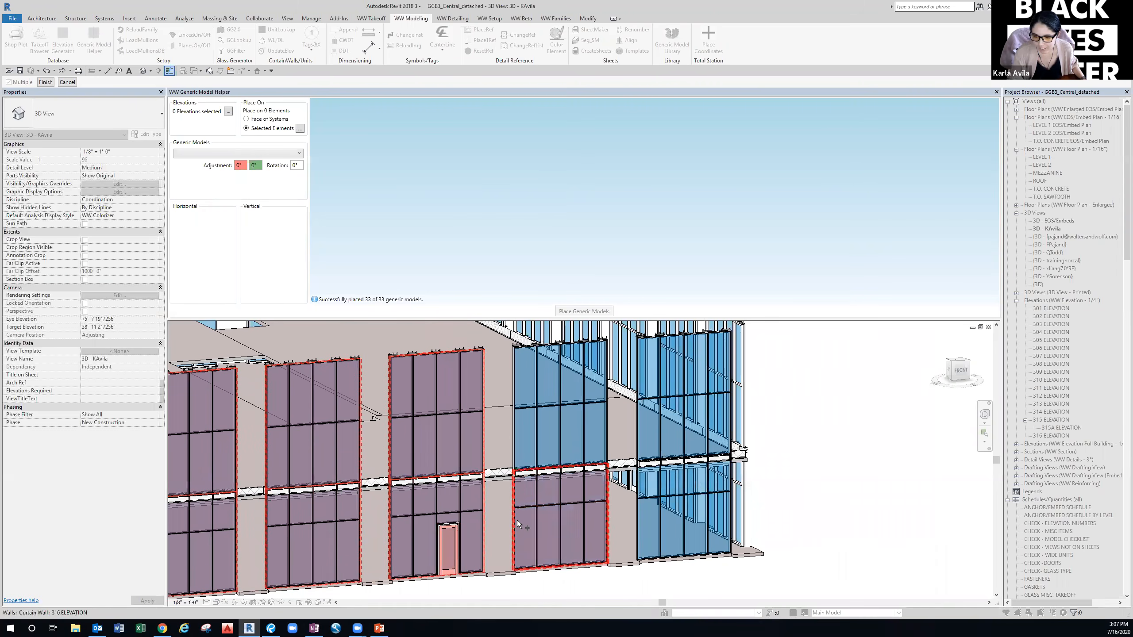
left_click(517, 444)
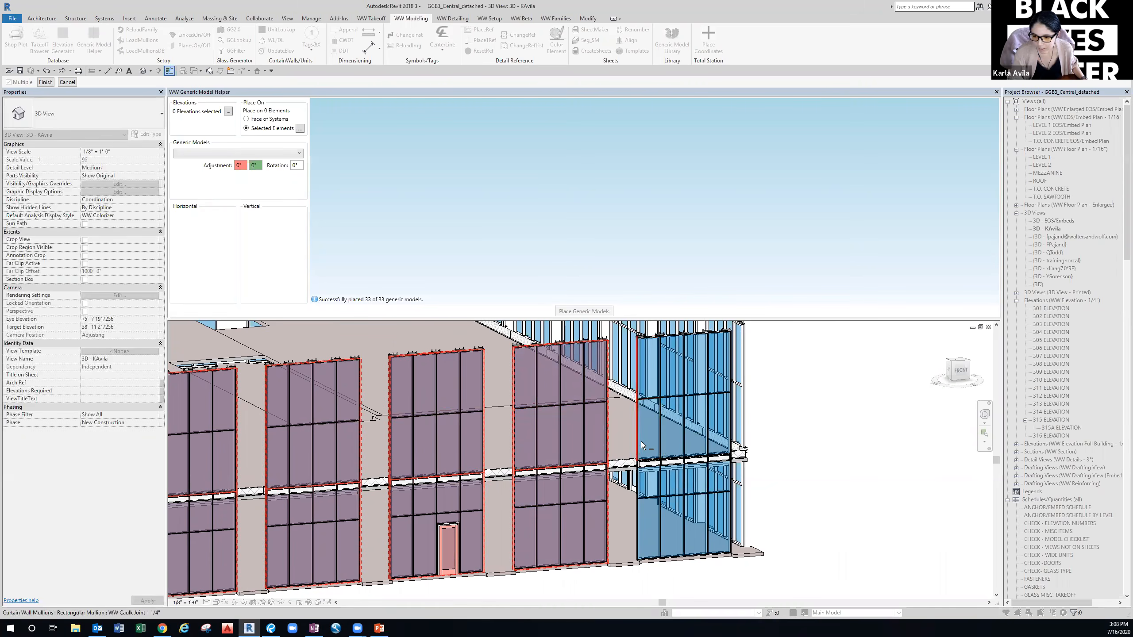
left_click(640, 442)
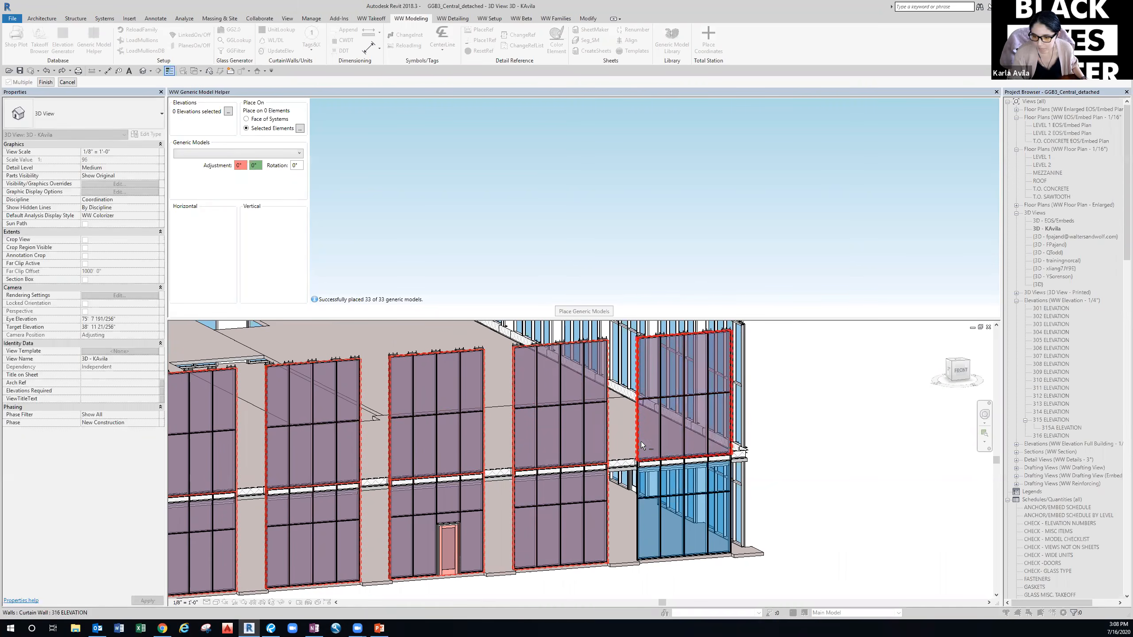
left_click(642, 520)
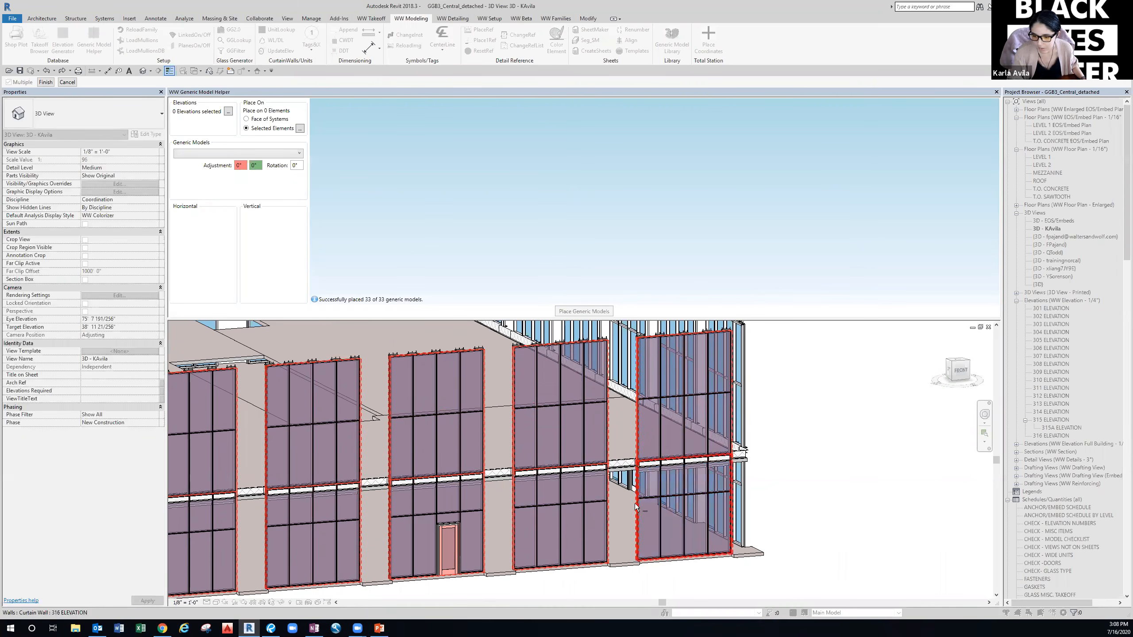
Finish the 22 curtain-wall elevations and pick the floor slab as the single placement element.
left_click(45, 83)
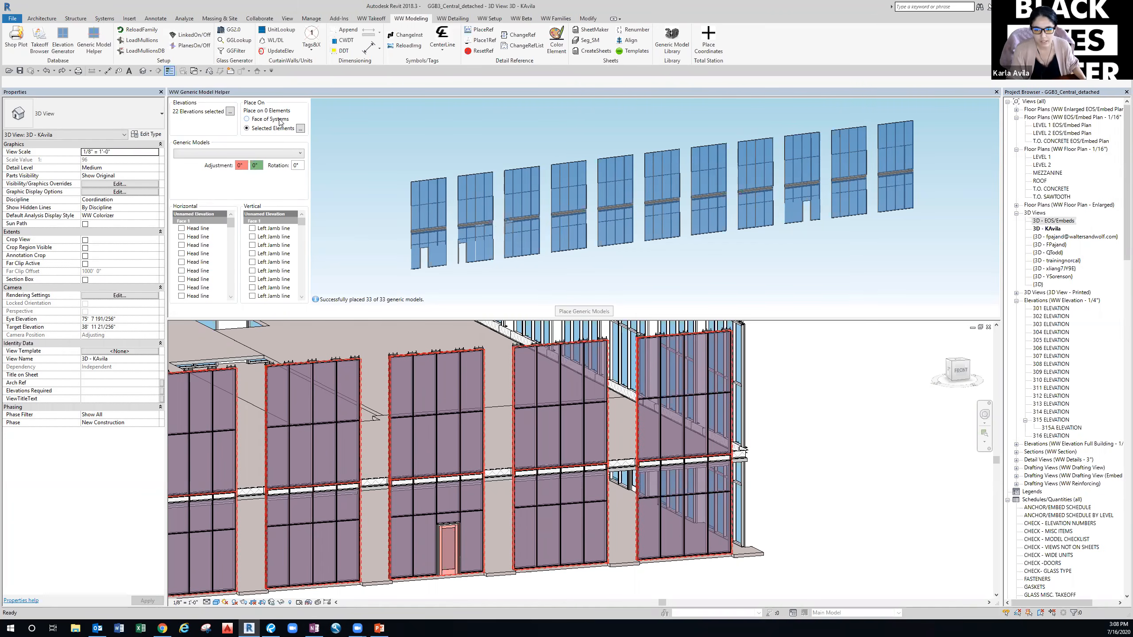
left_click(300, 128)
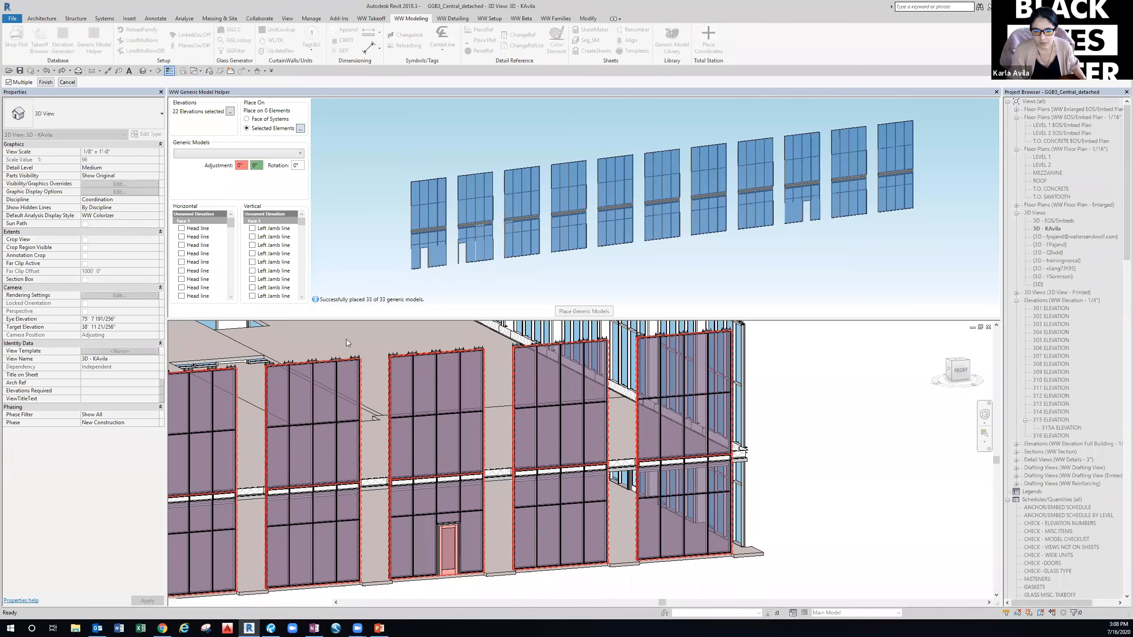
scroll(380, 366, "down", 2)
left_click(408, 388)
scroll(338, 399, "down", 1)
middle_click_drag(257, 412, 435, 413)
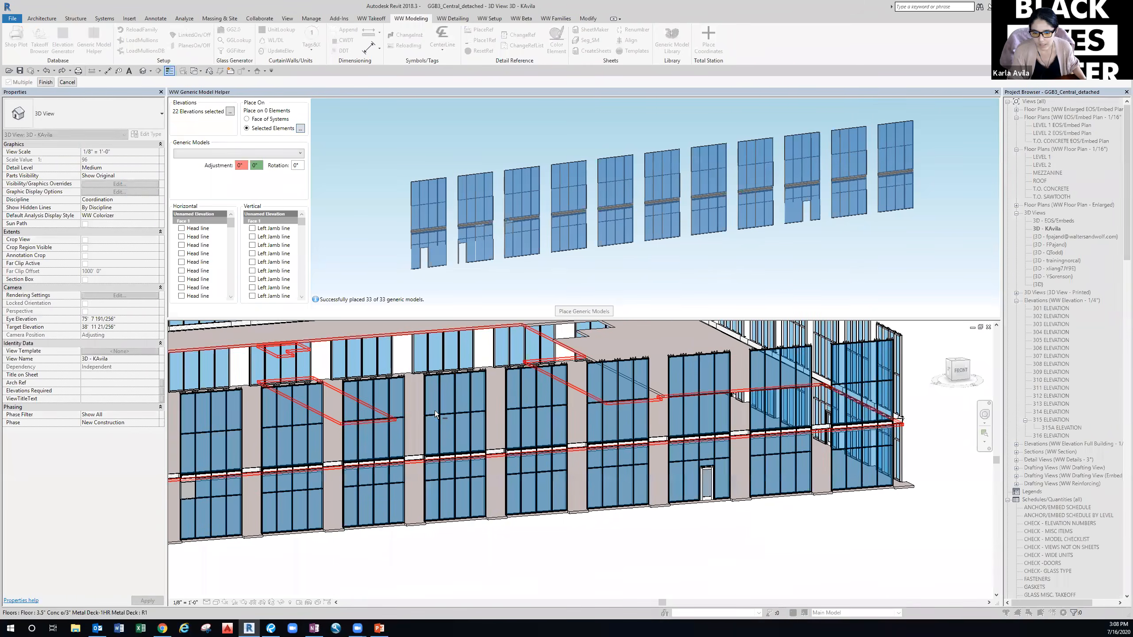
scroll(328, 430, "down", 2)
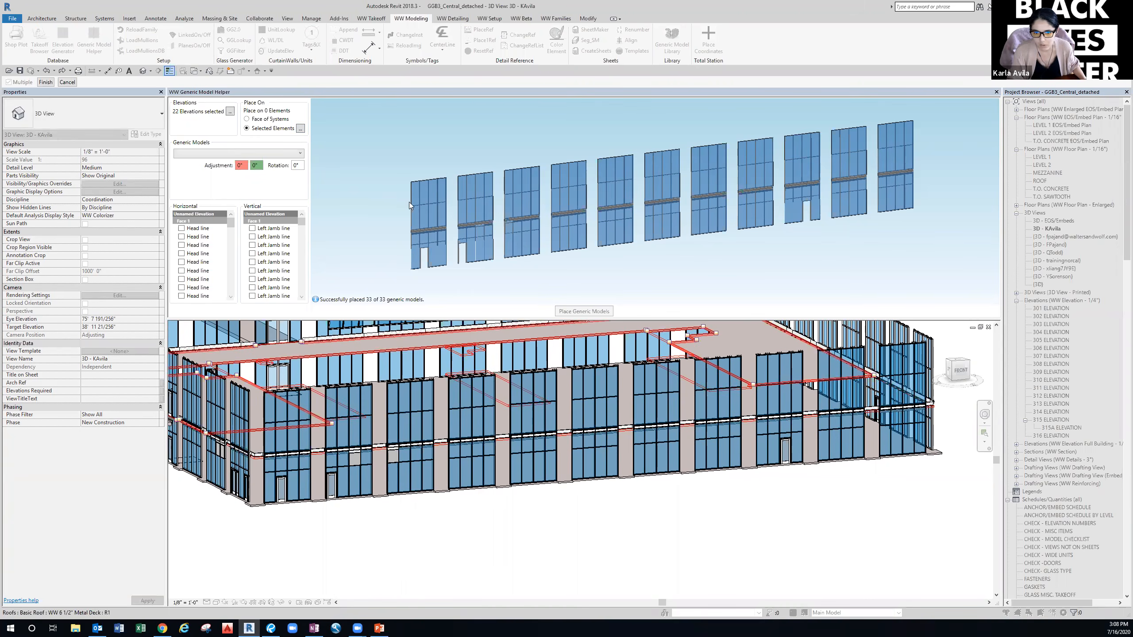
left_click(46, 83)
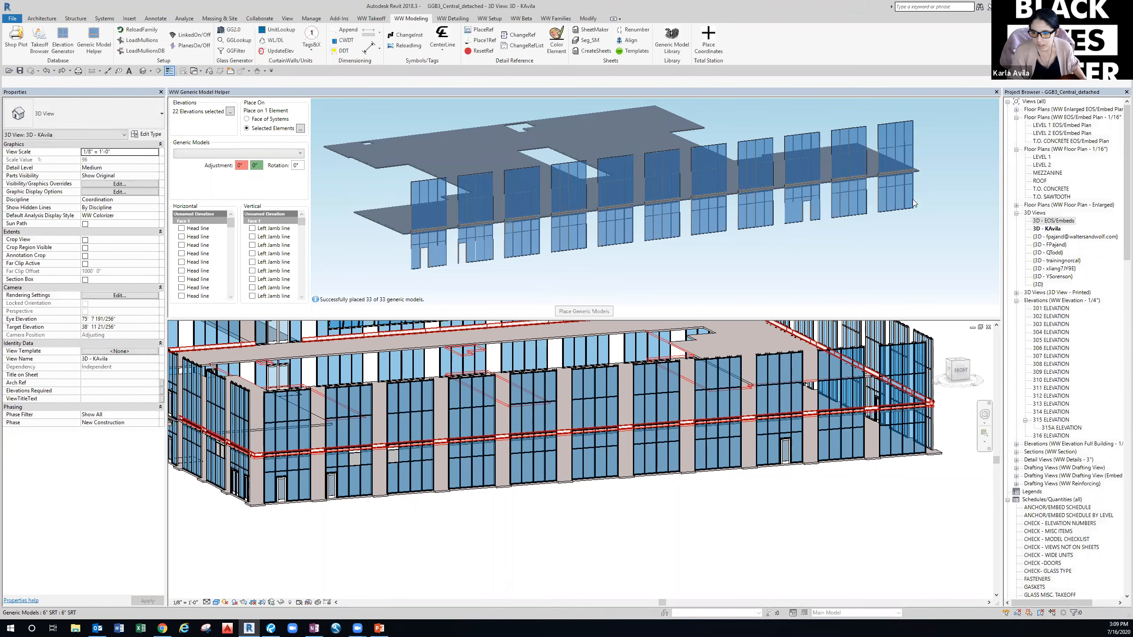
scroll(426, 220, "up", 2)
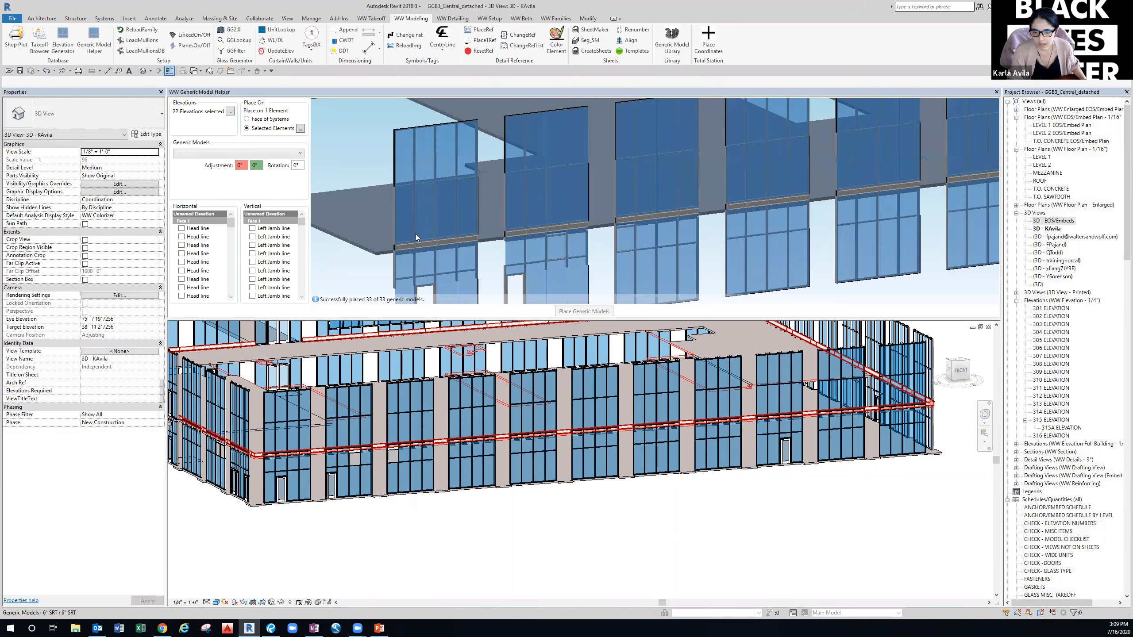
middle_click_drag(396, 230, 422, 230)
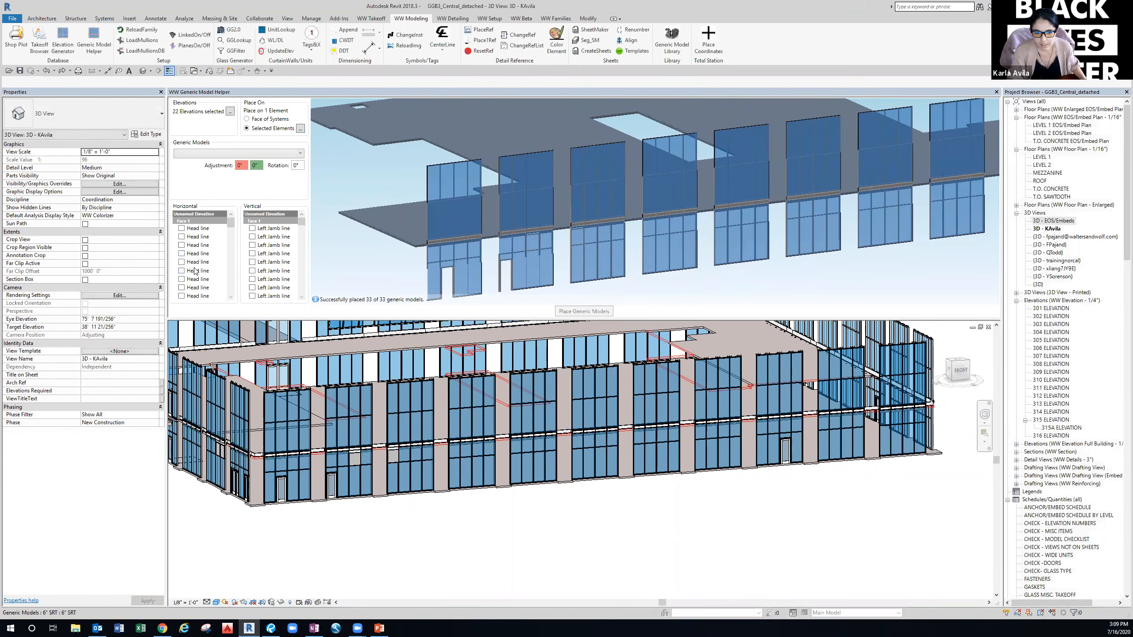
scroll(197, 262, "down", 5)
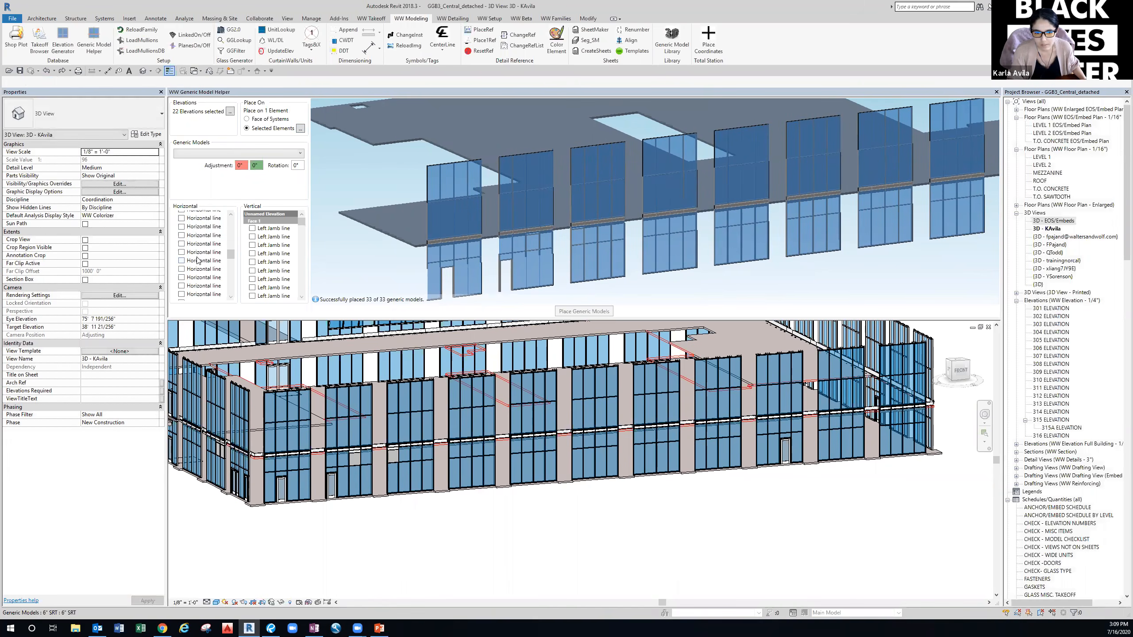
scroll(198, 260, "up", 3)
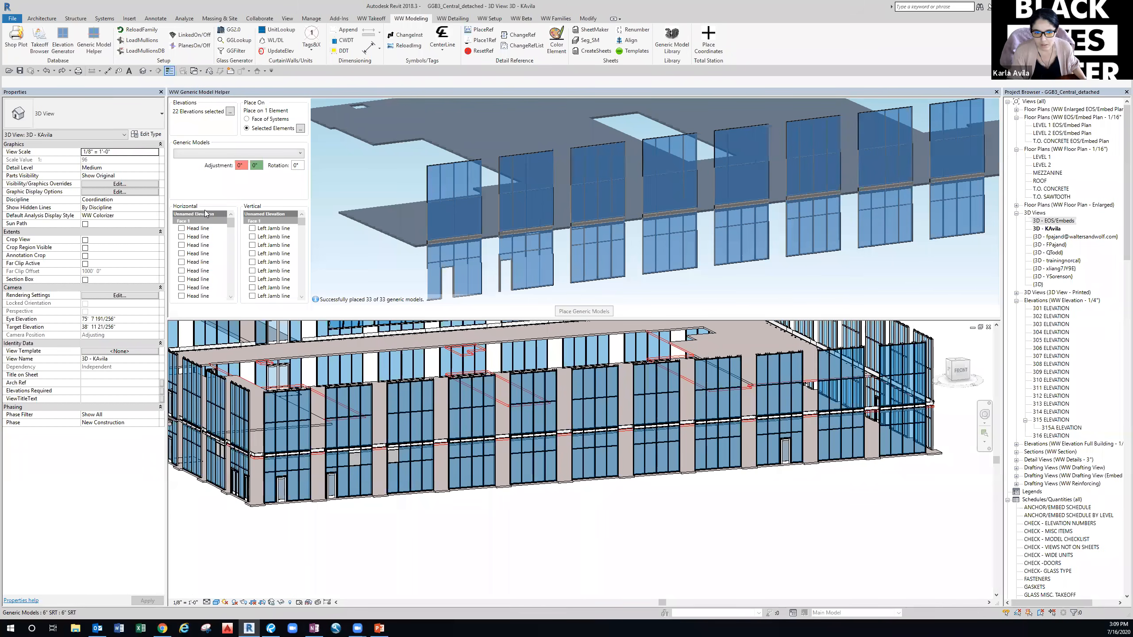
Load the project levels into the Horizontal list and tick LEVEL 2 @ 15'-0".
right_click(217, 229)
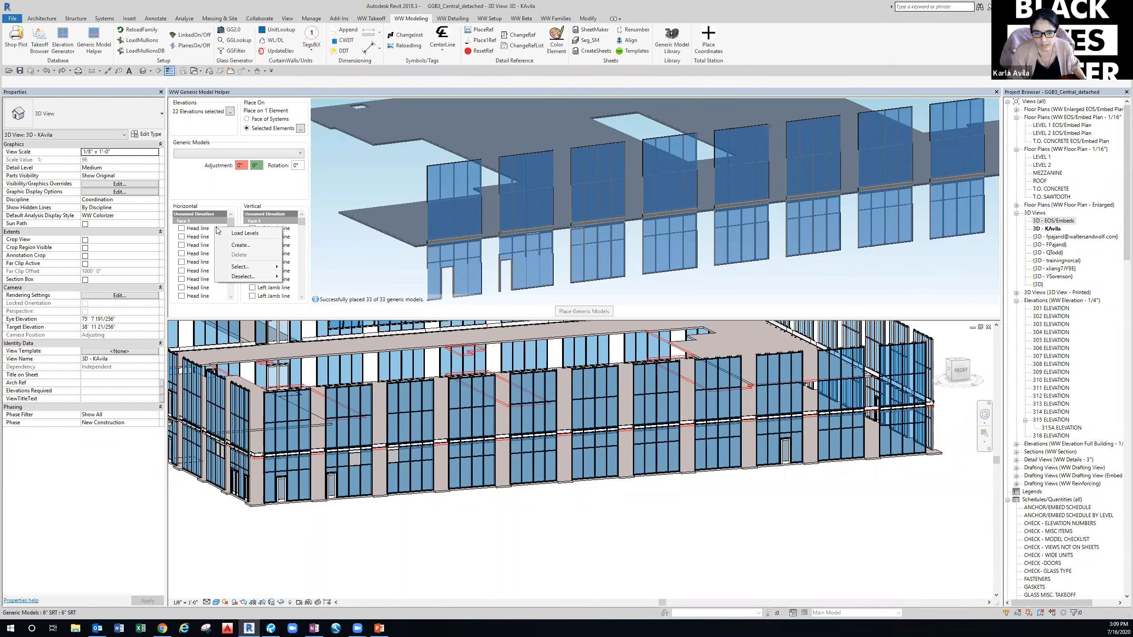
left_click(244, 233)
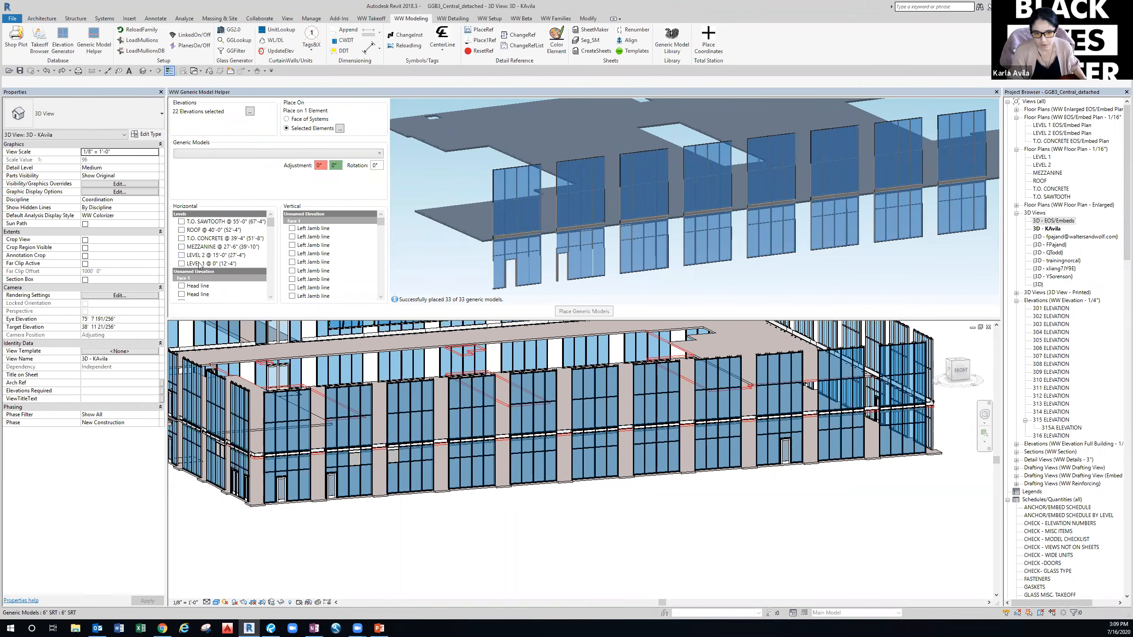
left_click(181, 256)
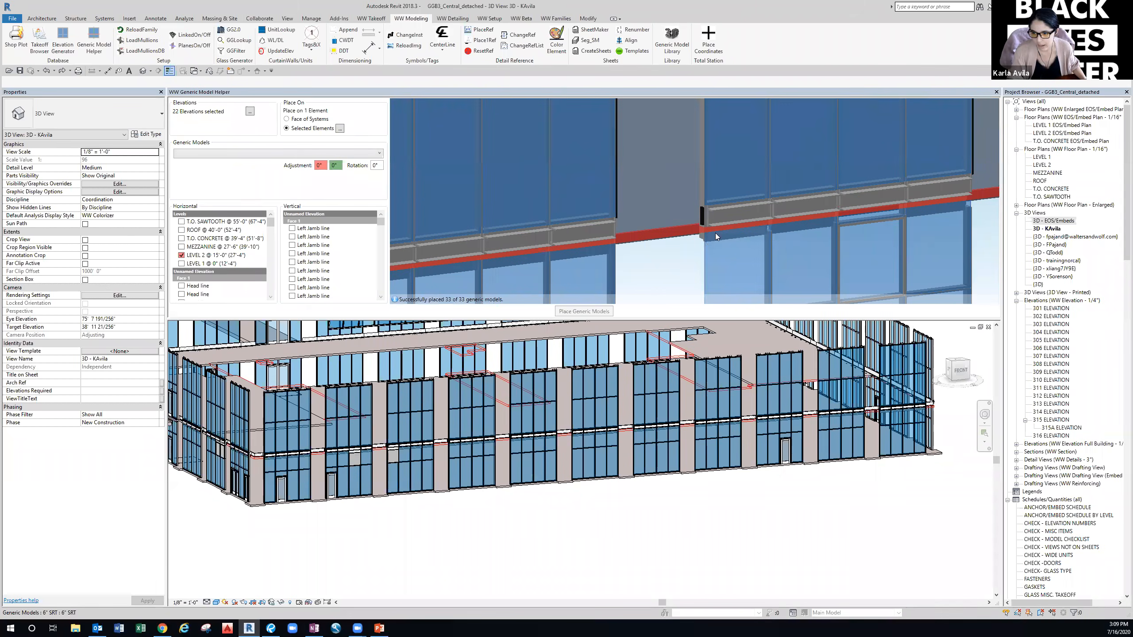
scroll(715, 232, "down", 5)
middle_click_drag(798, 223, 678, 230)
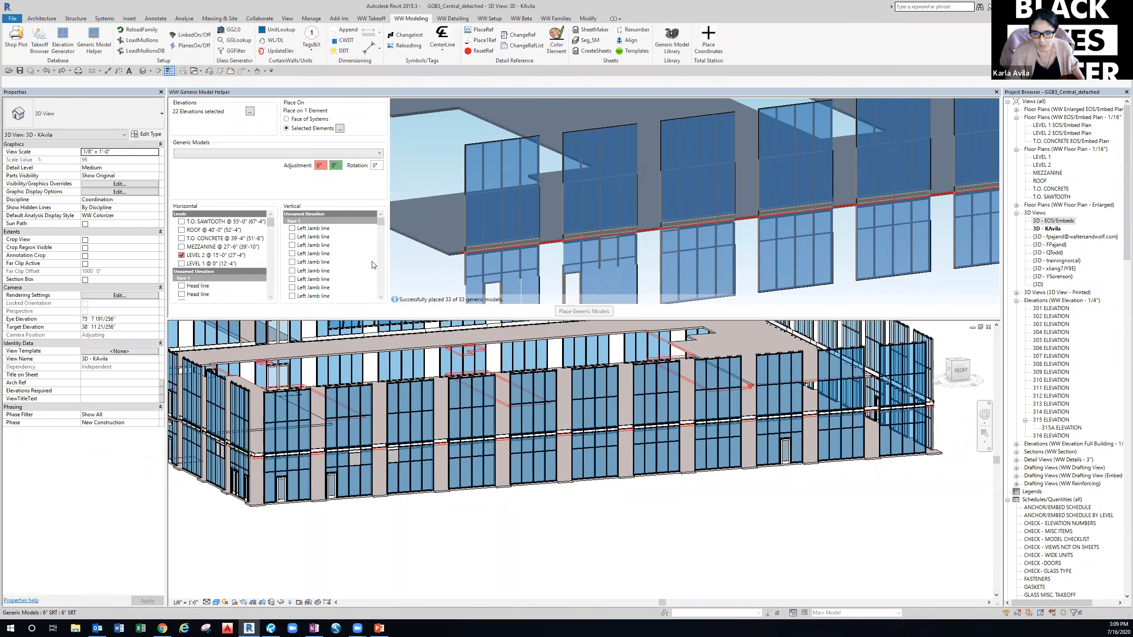
Select All Vertical lines on the picked curtain walls and pan the preview to check them.
right_click(347, 250)
mouse_move(381, 258)
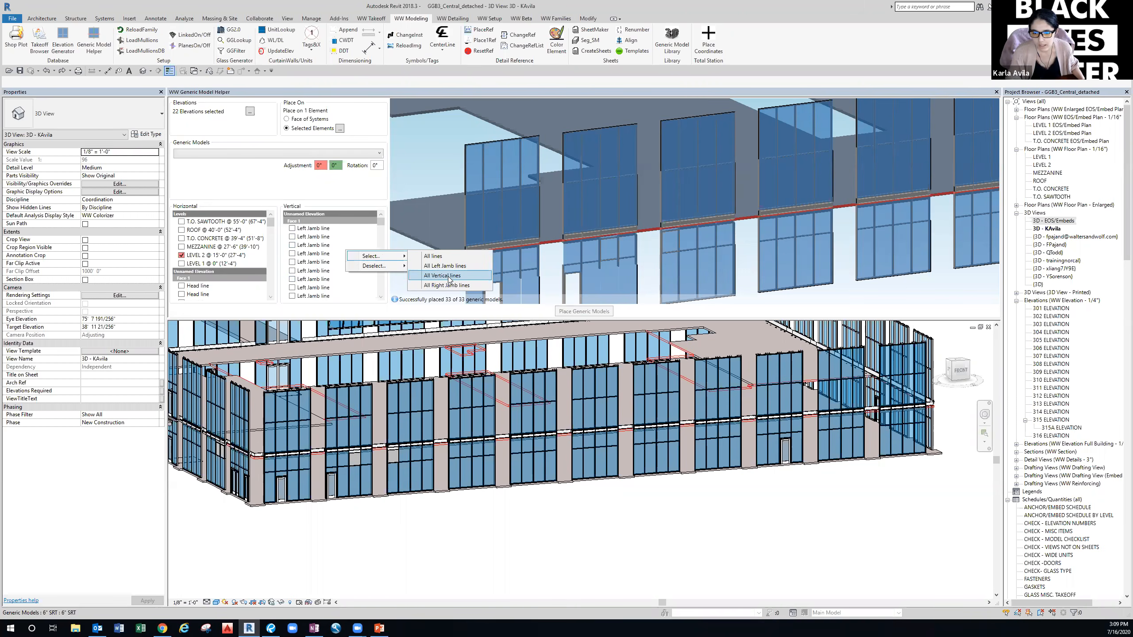
left_click(449, 277)
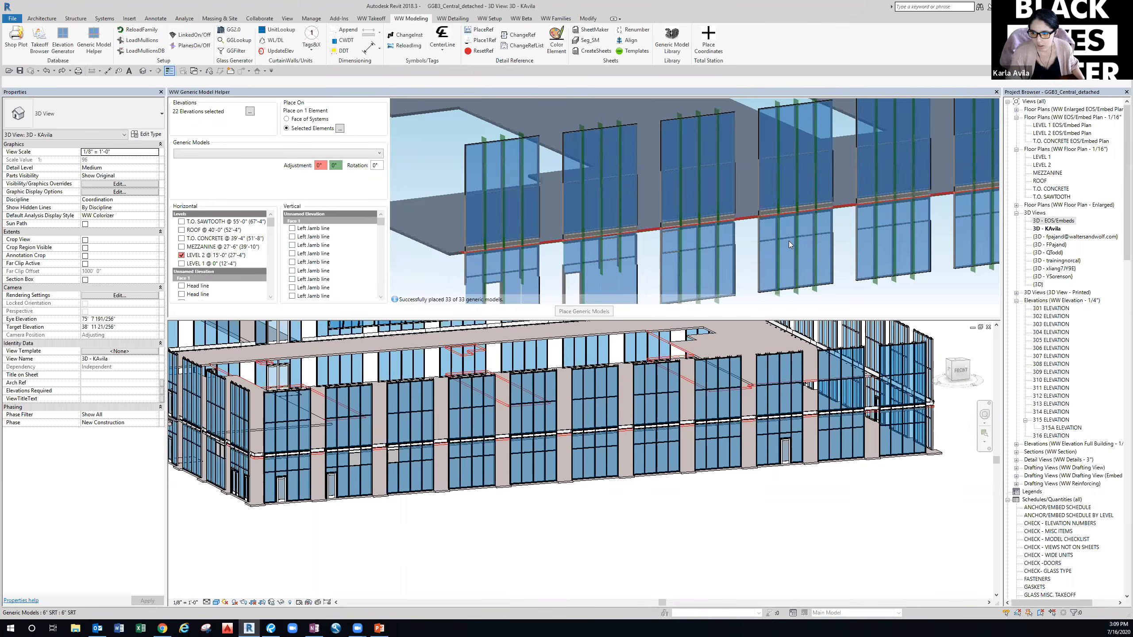
scroll(788, 241, "down", 5)
middle_click_drag(858, 229, 733, 232)
middle_click_drag(916, 200, 832, 212)
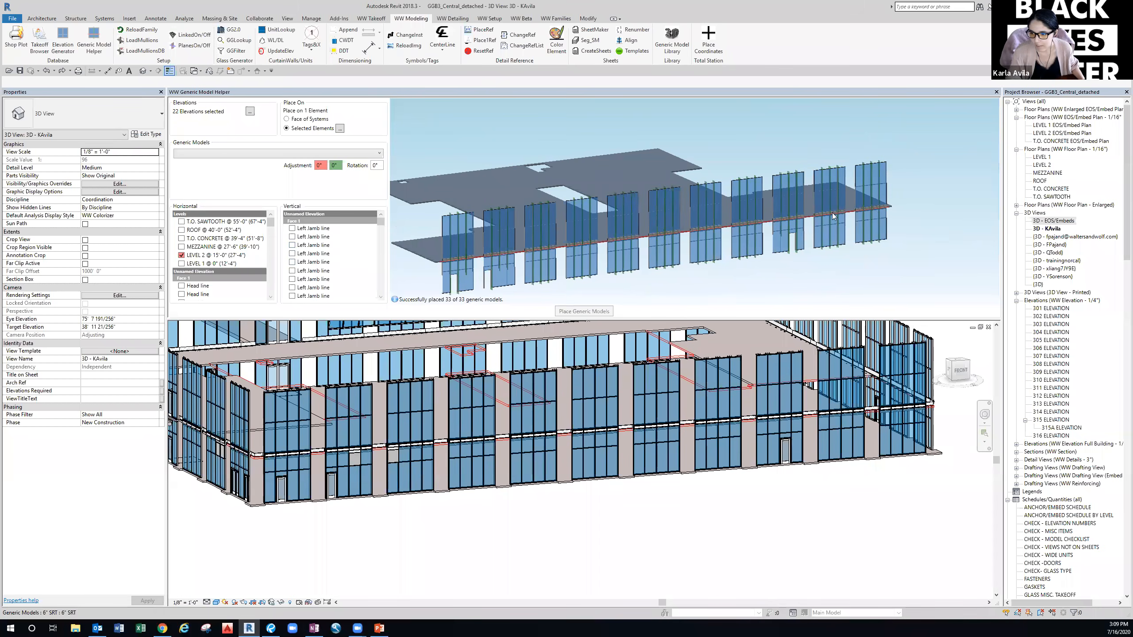
scroll(505, 256, "up", 5)
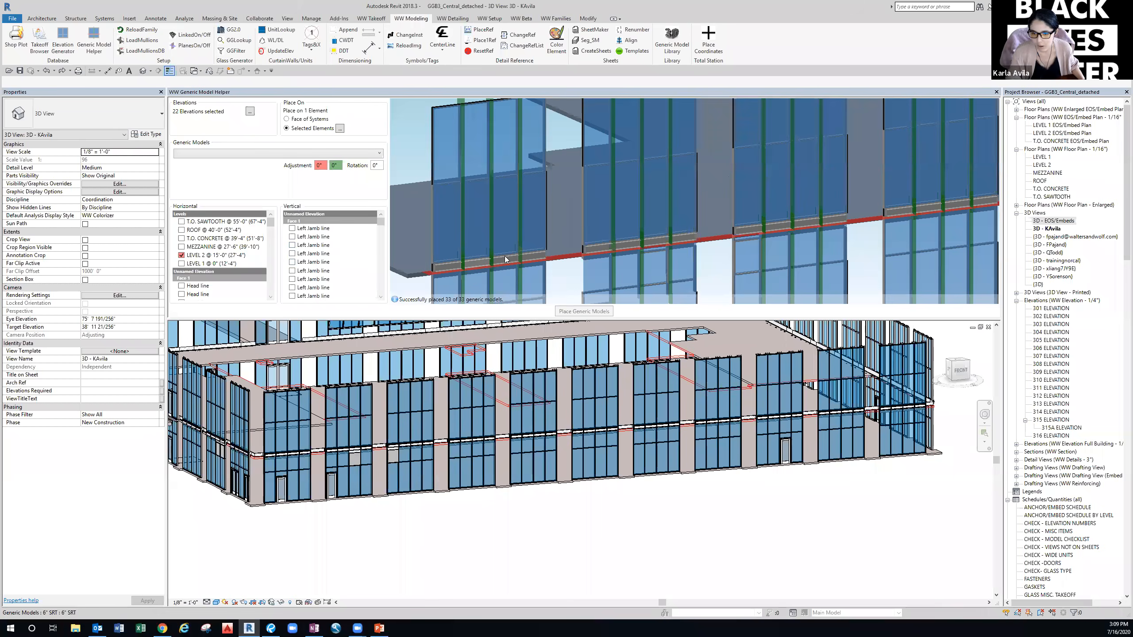
Choose the MAC-11 Mullion Hook Lugs into Hilti Embed model and add FE-09 as a second model.
left_click(211, 155)
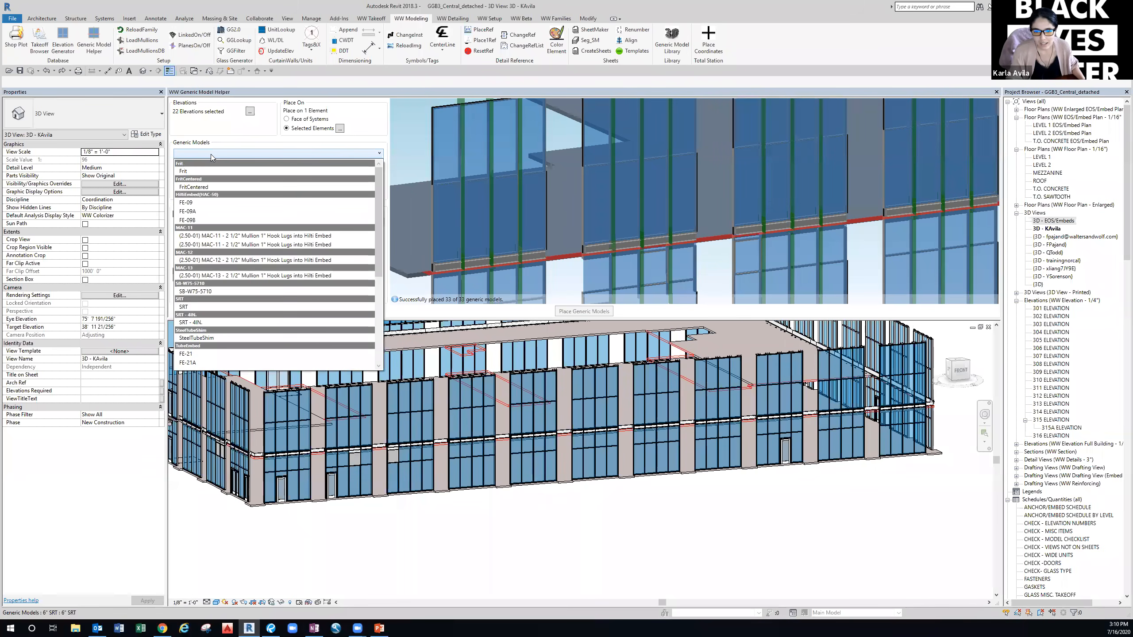
left_click(216, 236)
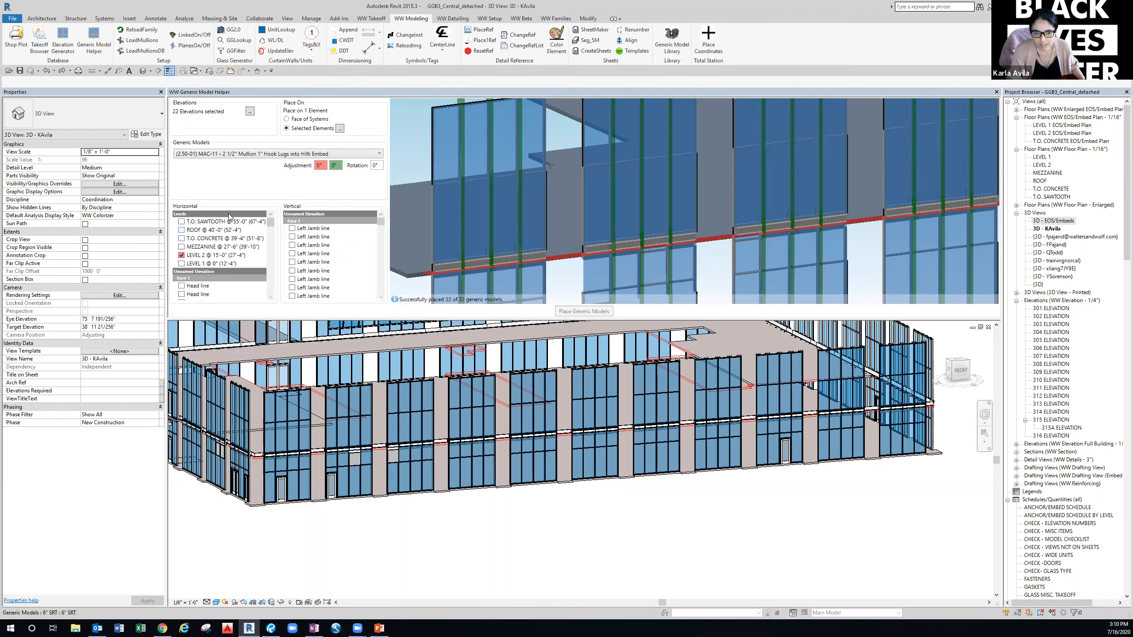
right_click(242, 175)
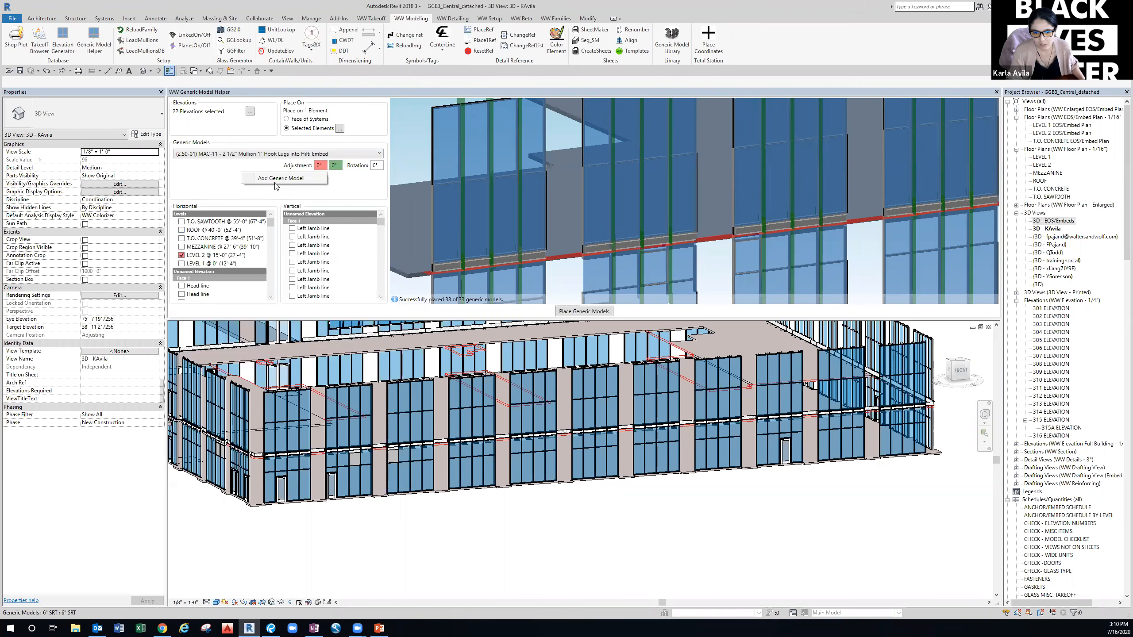
left_click(266, 179)
left_click(259, 178)
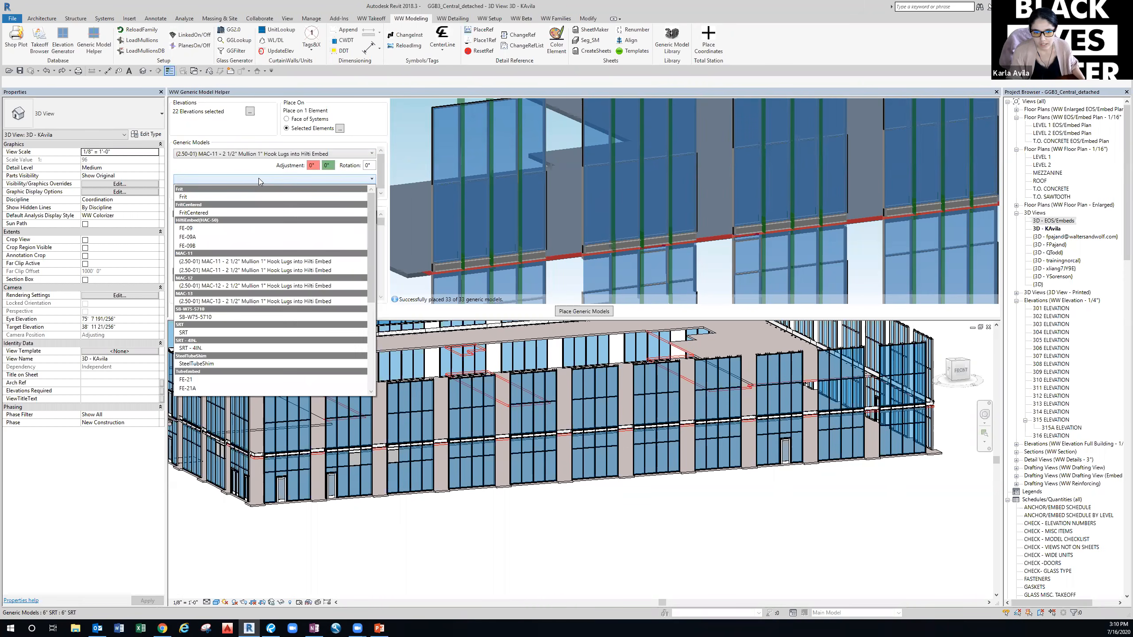
left_click(195, 228)
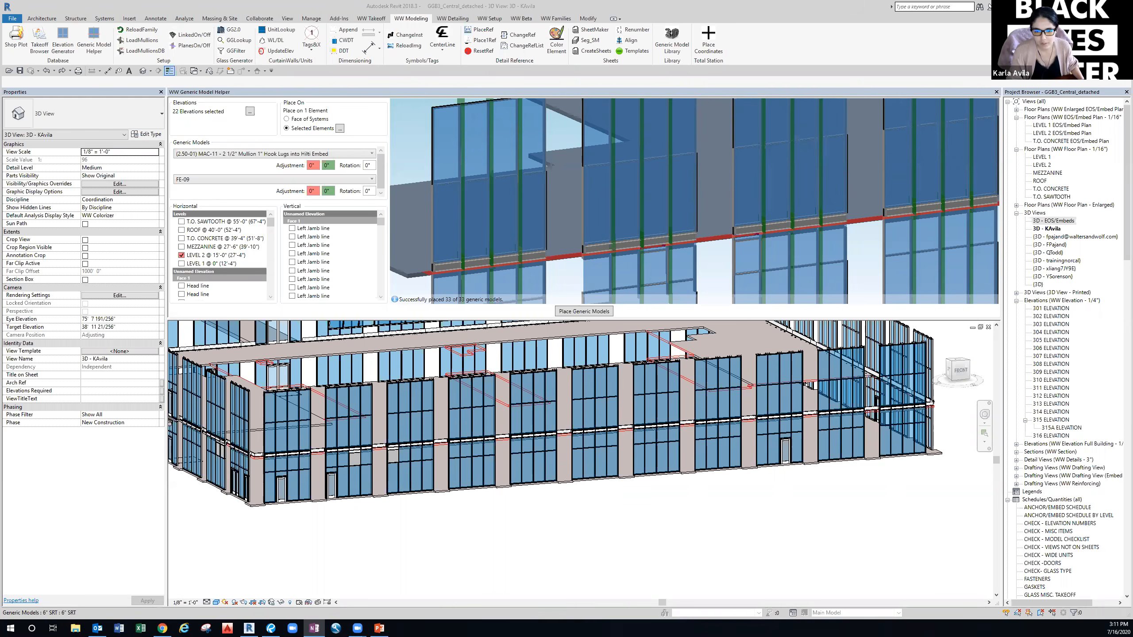
left_click(314, 165)
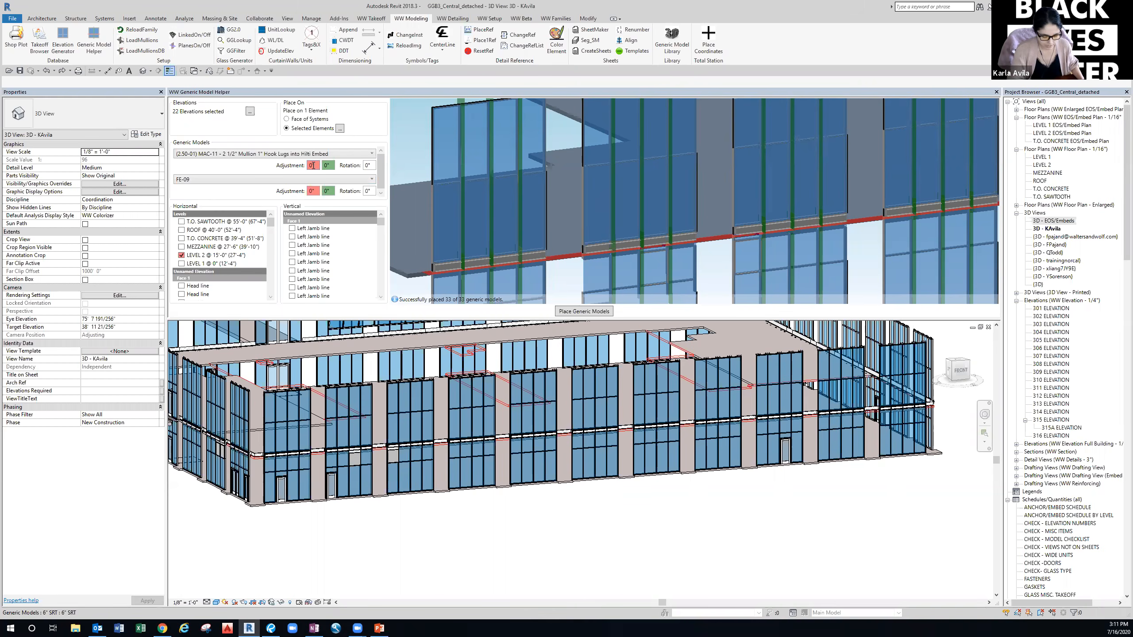
Enter -1/8 as the MAC-11 adjustment and 2 3/4 as the FE-09 adjustment.
type("-")
type("1/8")
left_click(317, 191)
type("2 3/4")
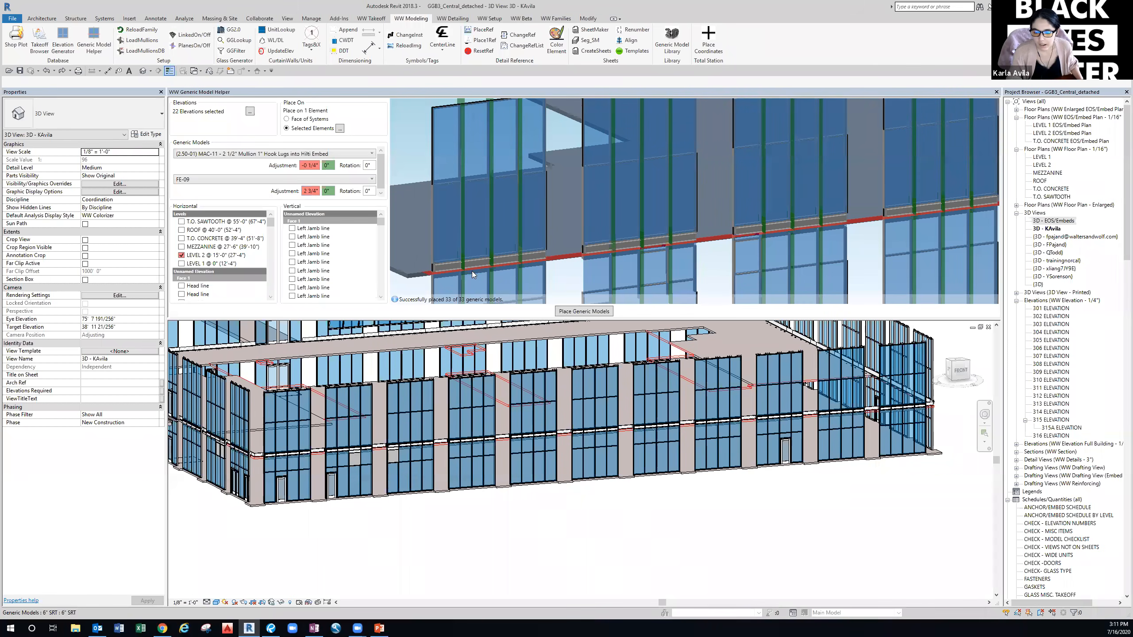
scroll(491, 225, "up", 2)
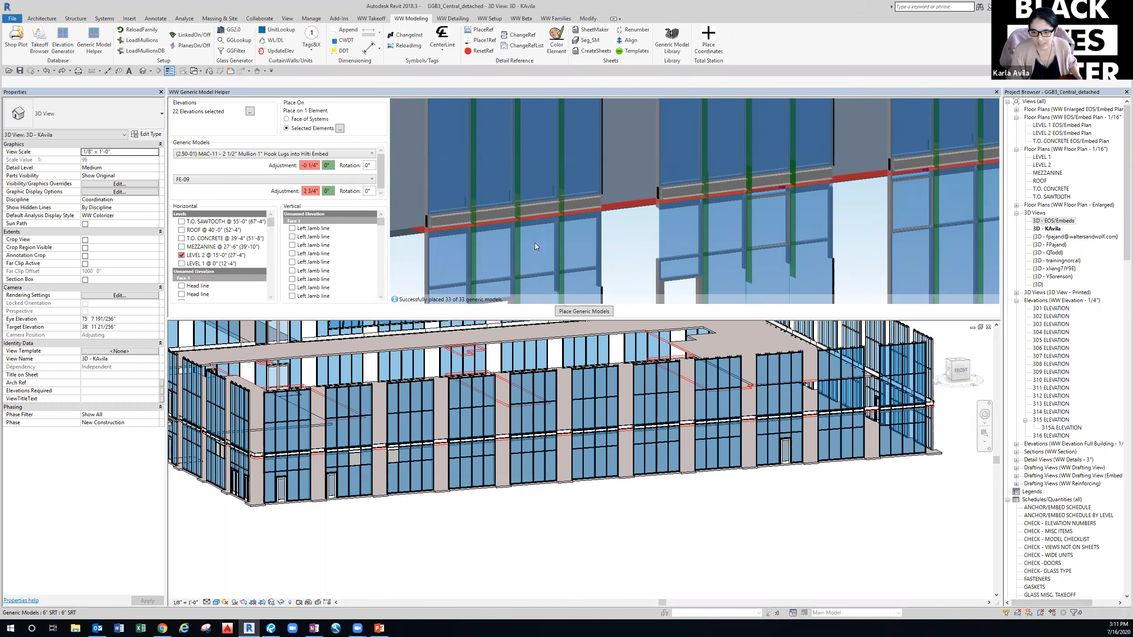
mouse_move(524, 248)
middle_mouse_down("shift")
mouse_move(558, 257)
mouse_move(445, 264)
mouse_move(530, 246)
middle_mouse_up("shift")
scroll(570, 237, "up", 4)
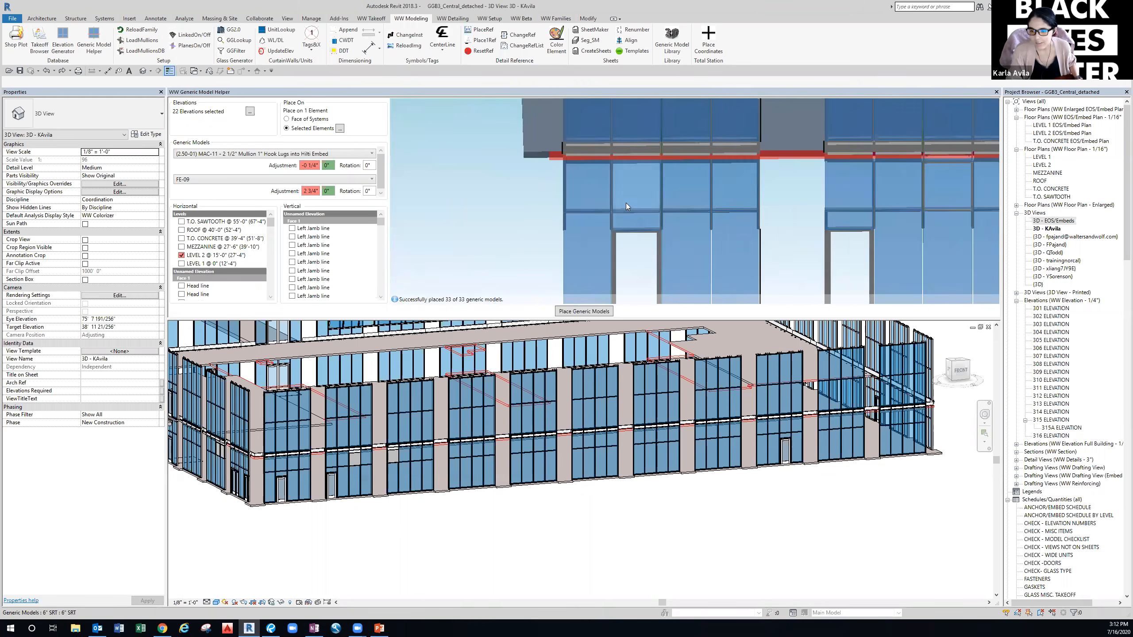
scroll(625, 203, "up", 3)
scroll(556, 191, "down", 3)
middle_click_drag(571, 195, 674, 184, "shift")
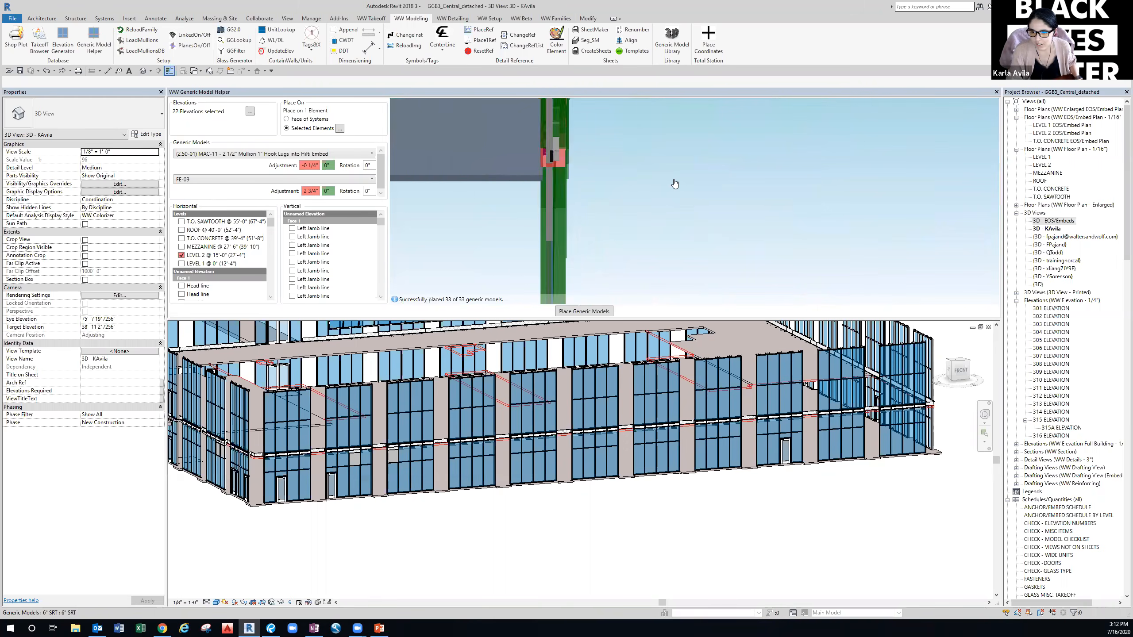
scroll(542, 149, "up", 2)
scroll(602, 179, "up", 2)
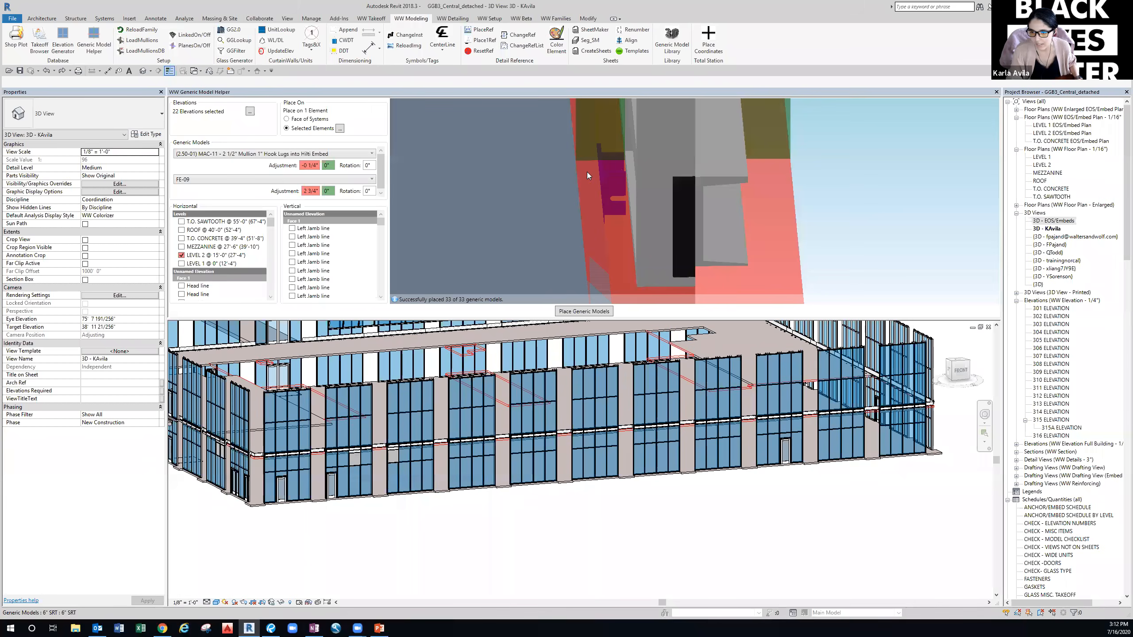
scroll(565, 254, "down", 3)
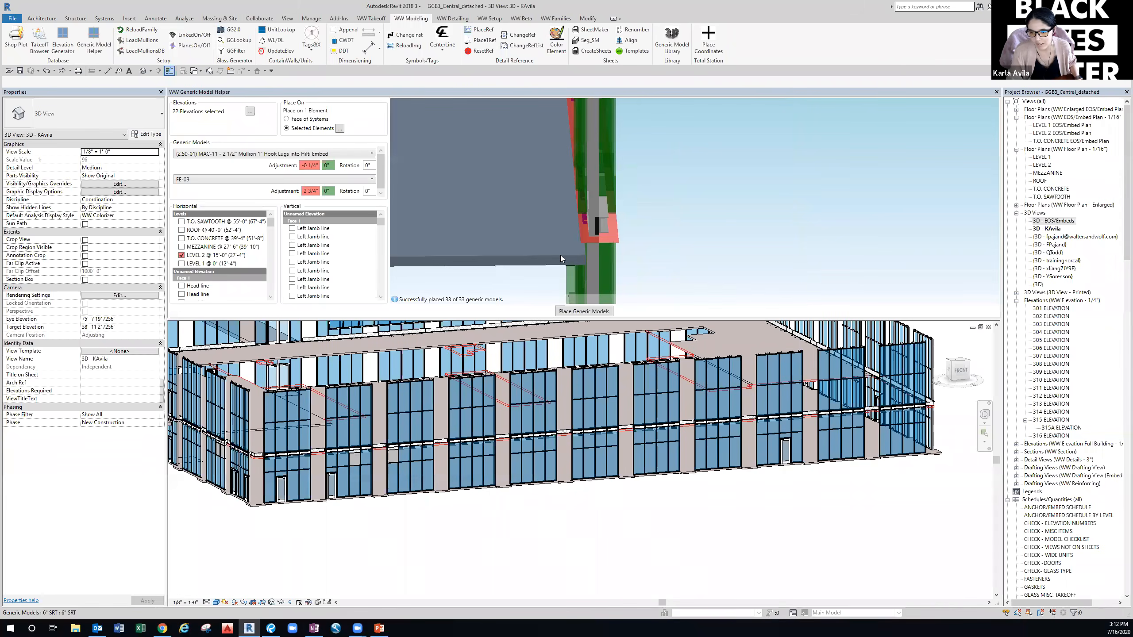
middle_click_drag(598, 251, 486, 254, "shift")
scroll(581, 241, "down", 4)
scroll(523, 235, "down", 4)
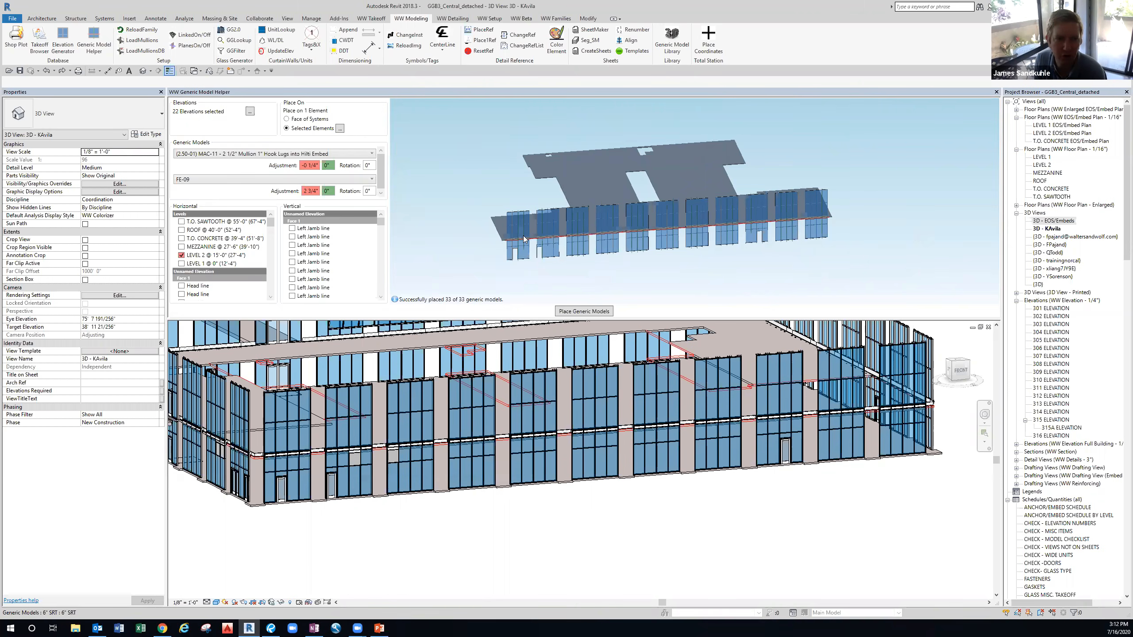
scroll(521, 236, "up", 3)
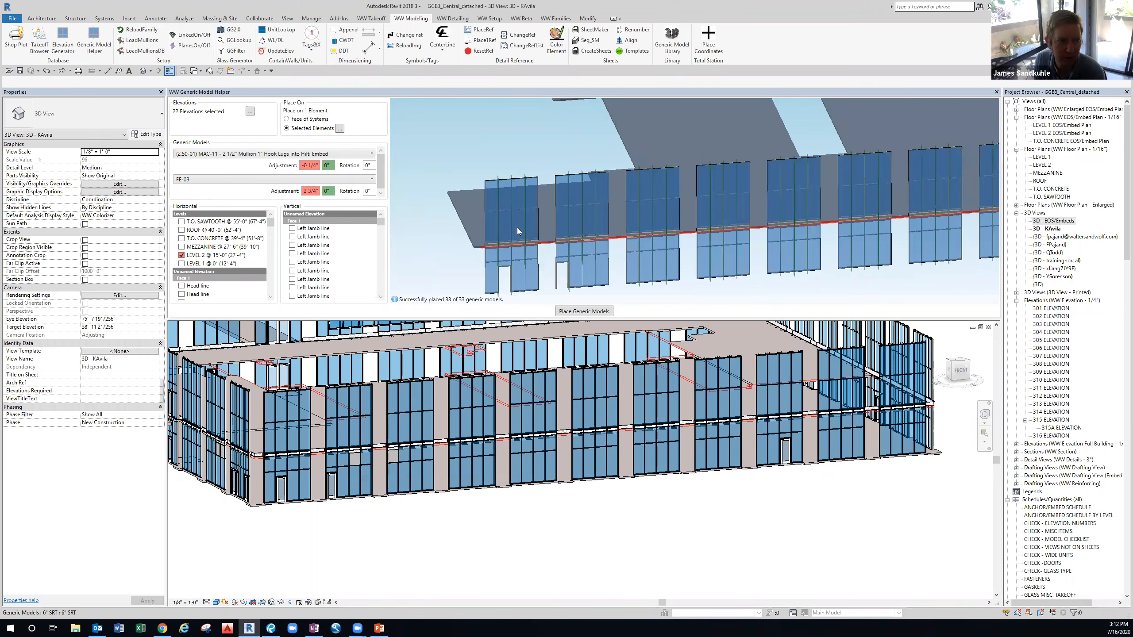
scroll(516, 228, "up", 3)
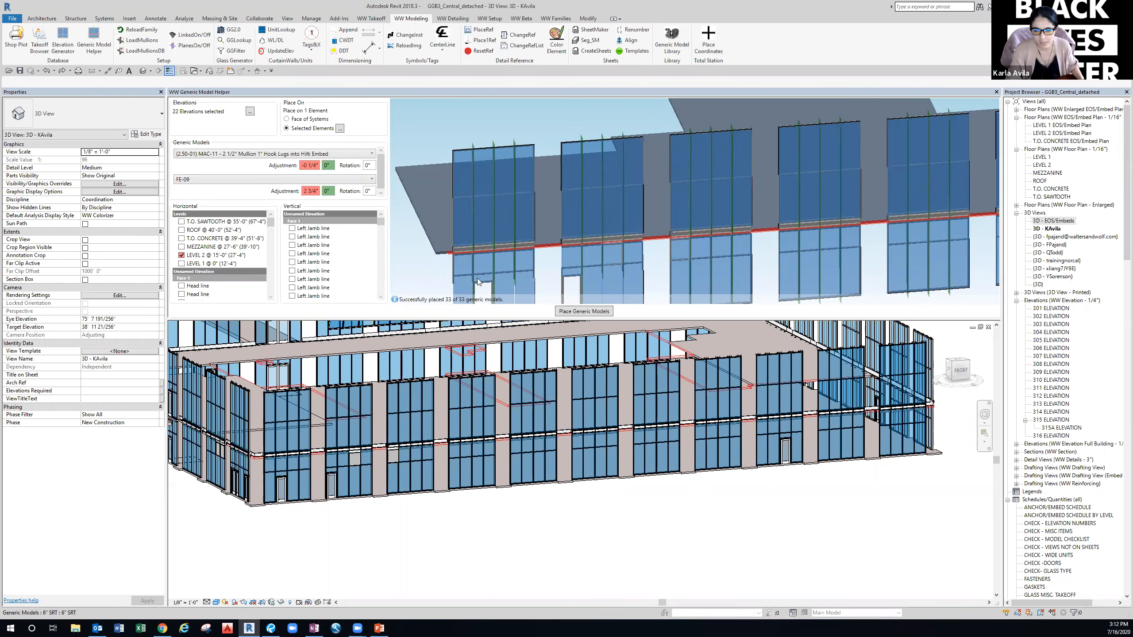
middle_click_drag(499, 261, 487, 260)
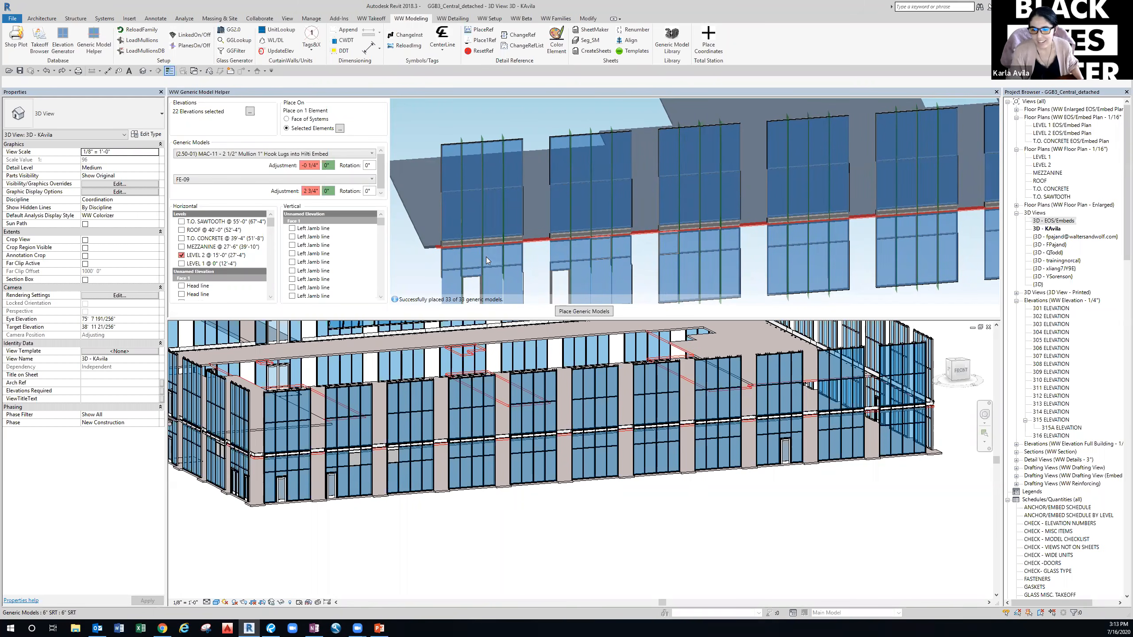
scroll(498, 255, "down", 3)
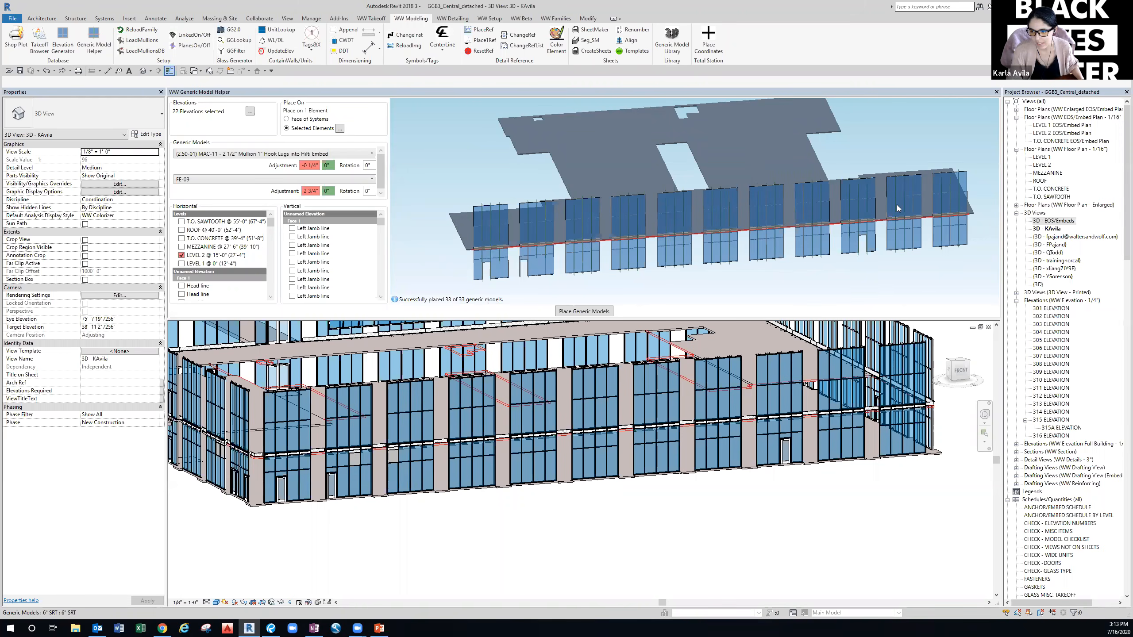
scroll(538, 270, "up", 3)
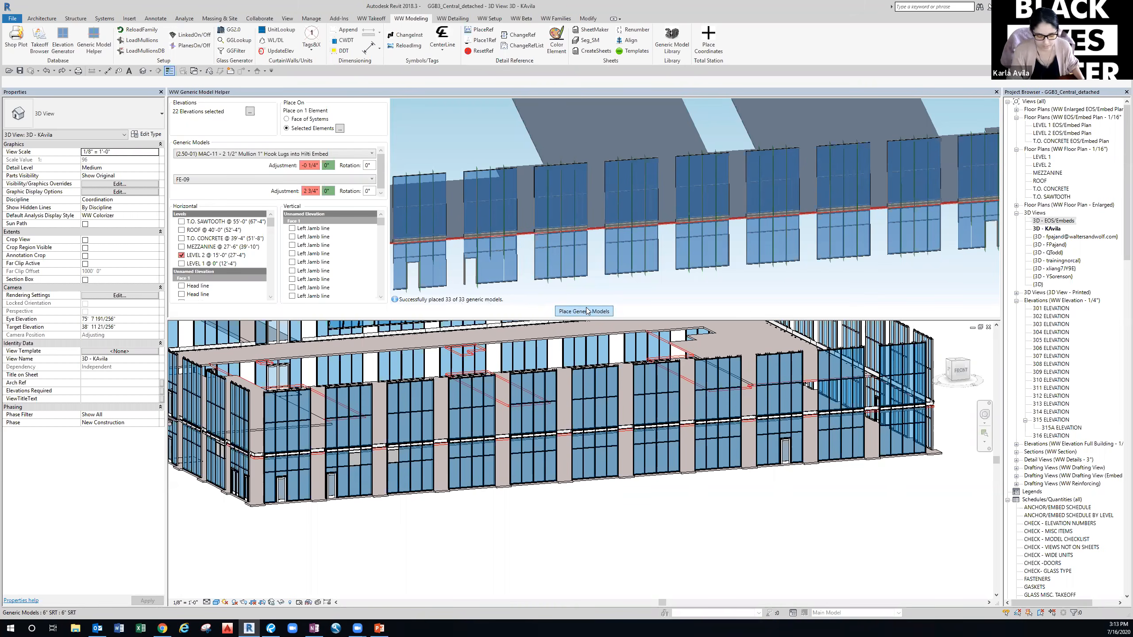
Temporarily hide the curtain wall covering the embeds.
middle_click_drag(530, 291, 566, 286)
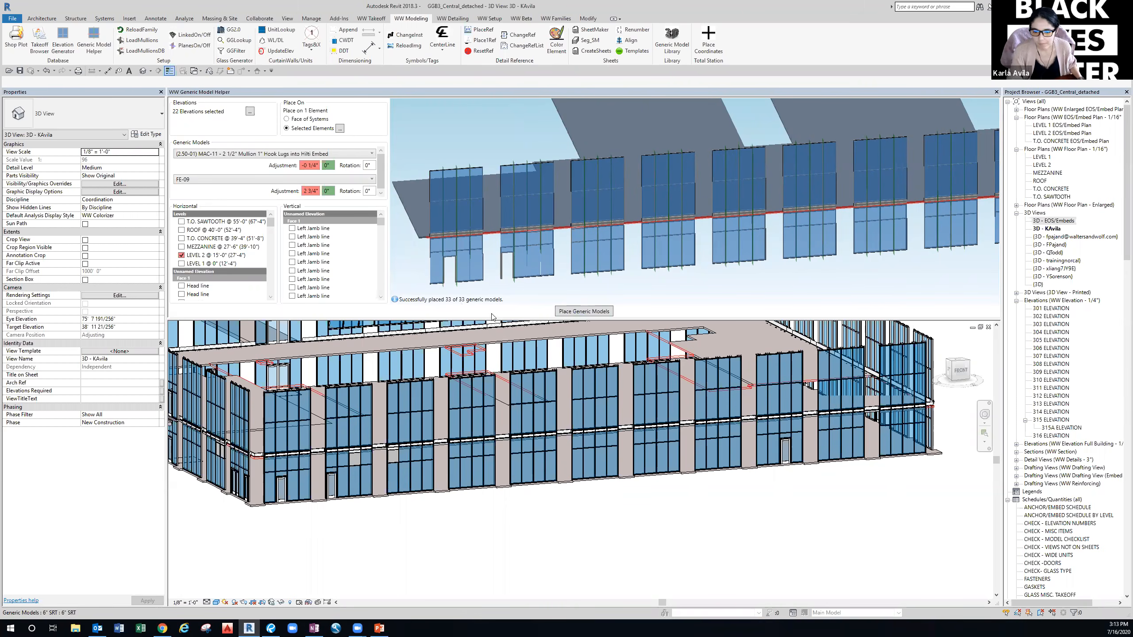
scroll(455, 479, "up", 4)
scroll(455, 479, "up", 5)
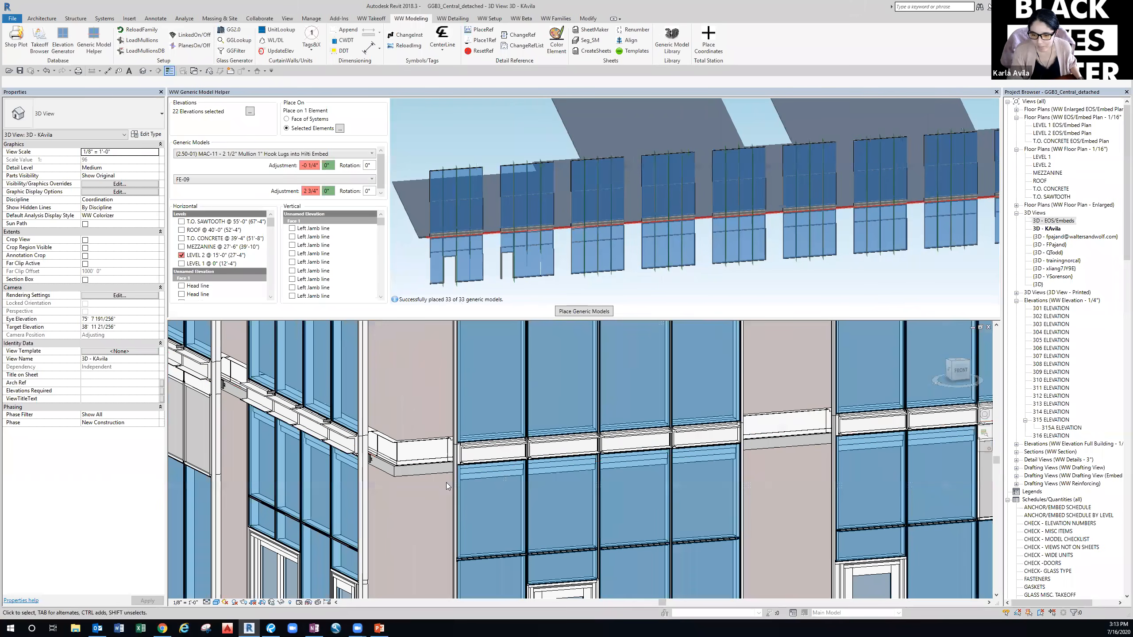
left_click(448, 482)
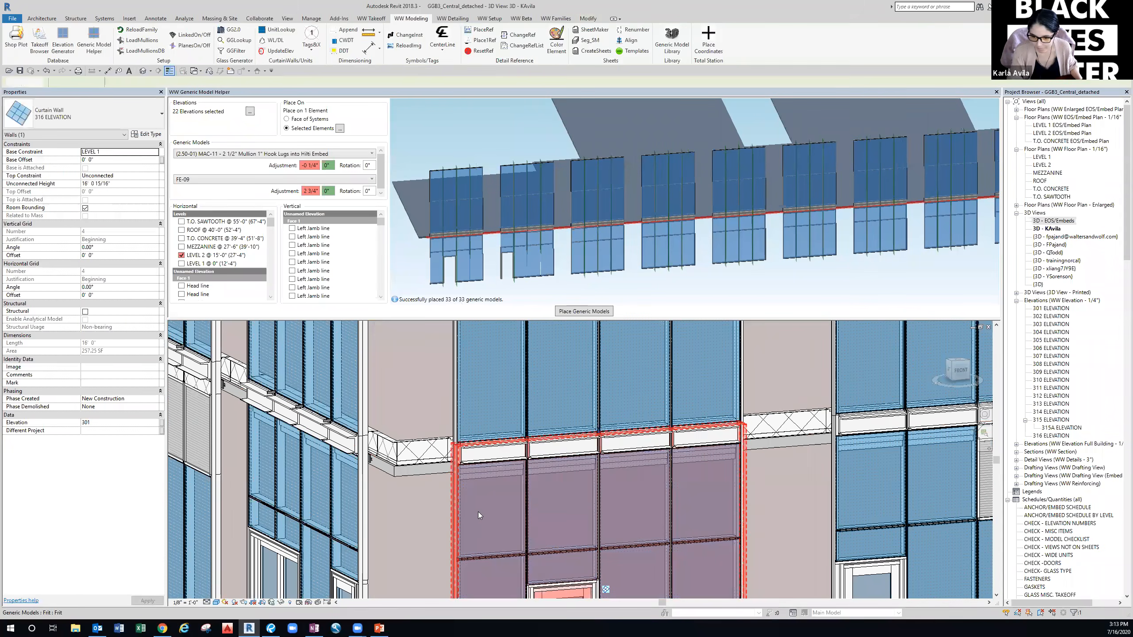
key("h")
key("h")
scroll(515, 455, "up", 3)
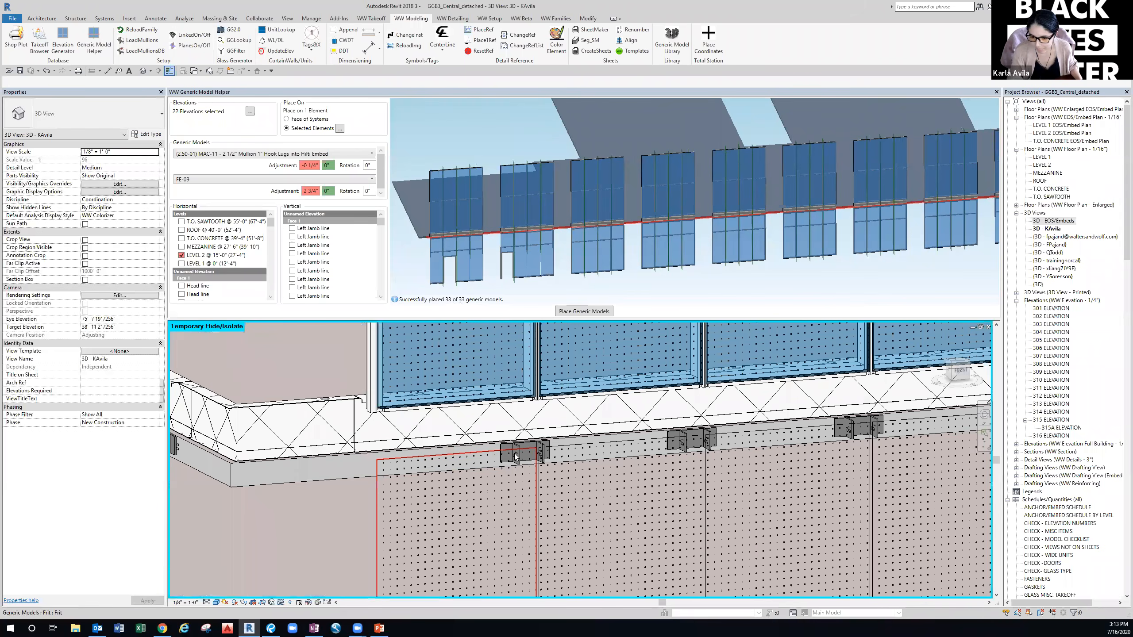
Delete a hook-lug embed, then undo the deletion.
left_click(515, 453)
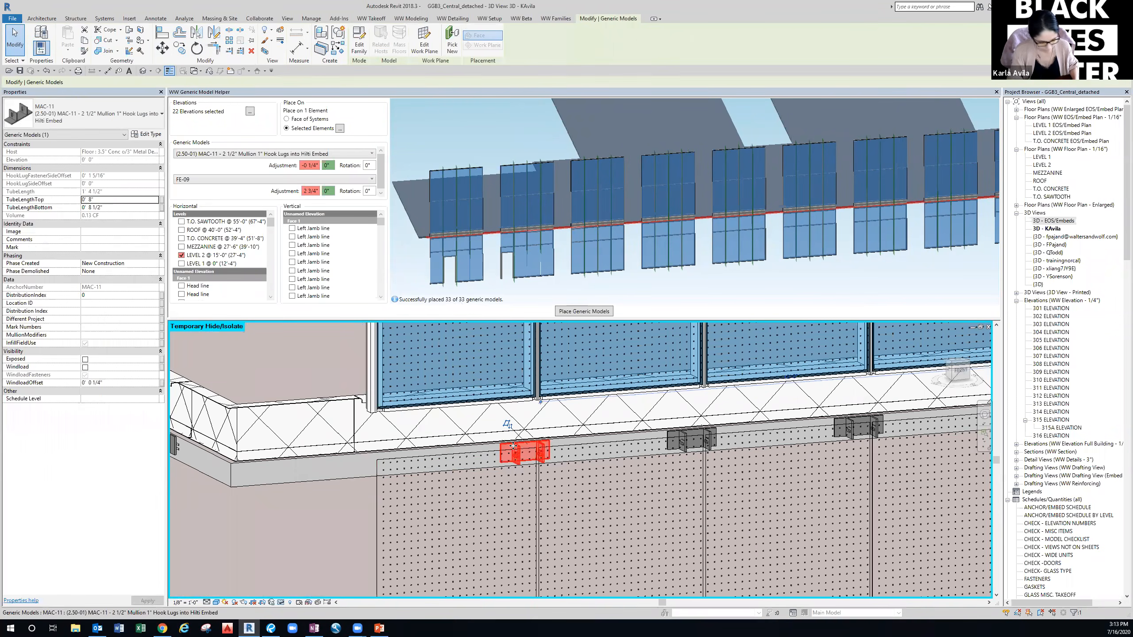
key("Delete")
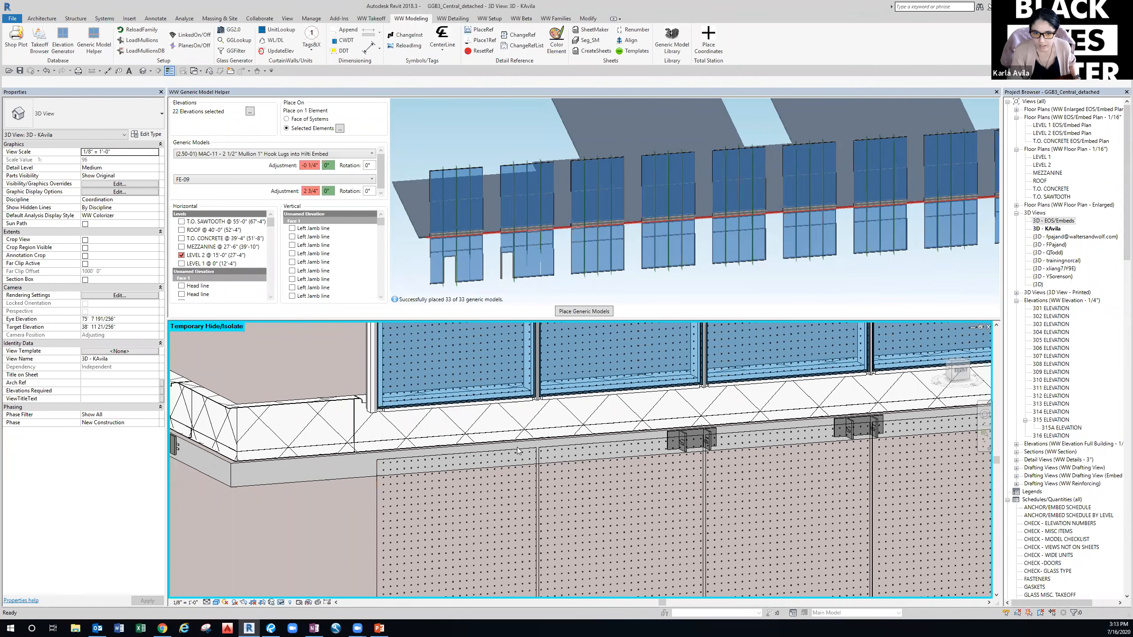
key("ctrl+z")
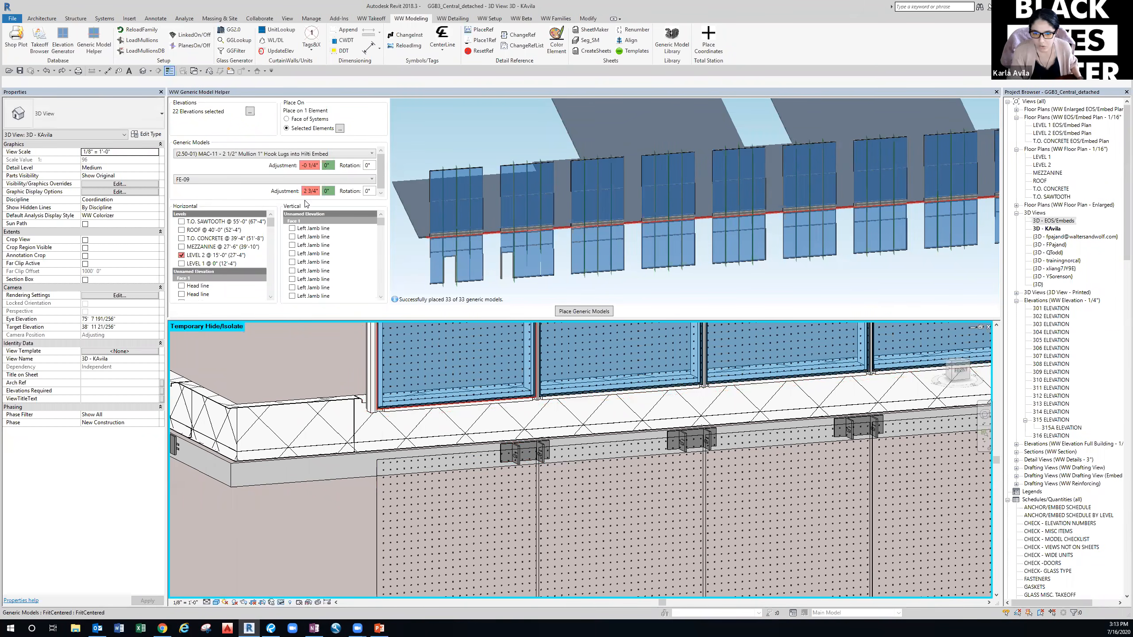
Set FE-09's adjustment to -2 3/4" and remove MAC-11 from the generic models list.
type("-")
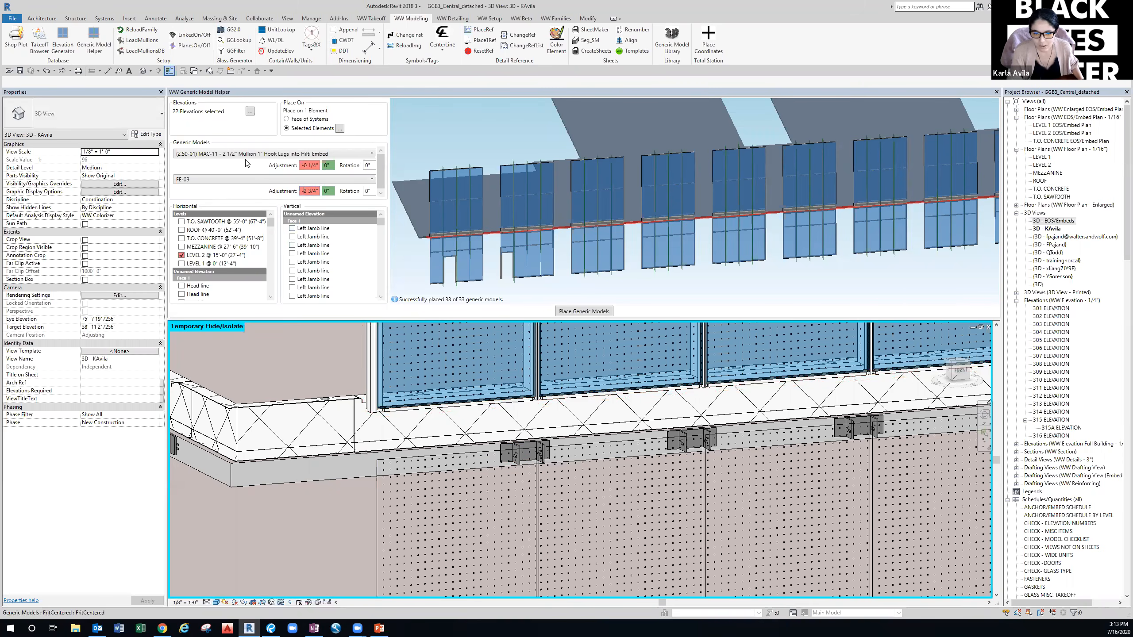
right_click(236, 164)
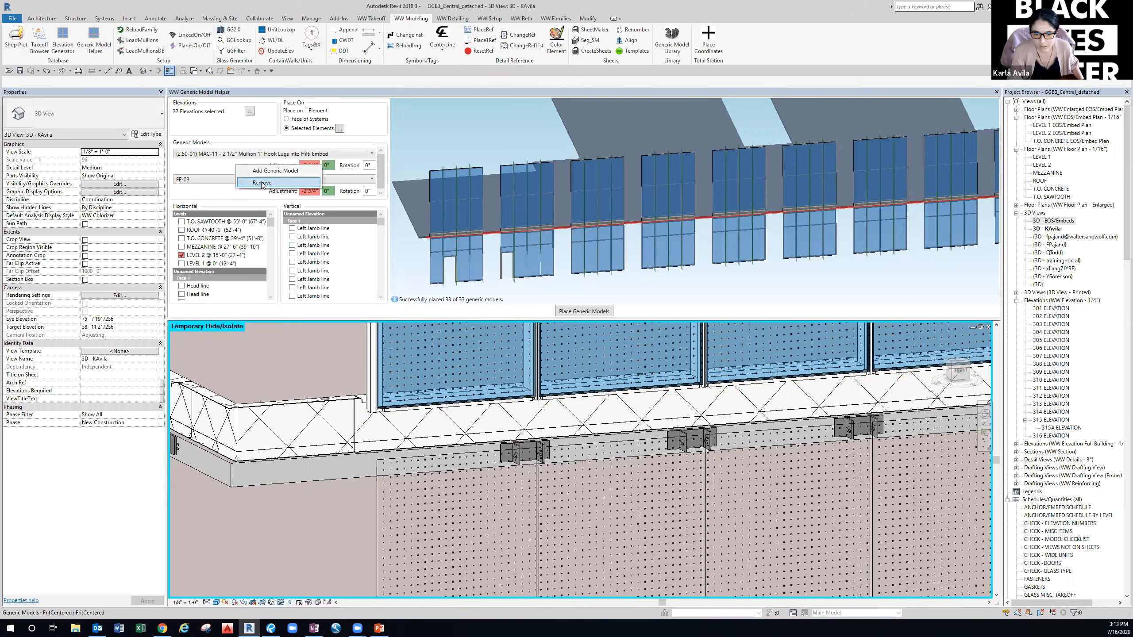
left_click(262, 183)
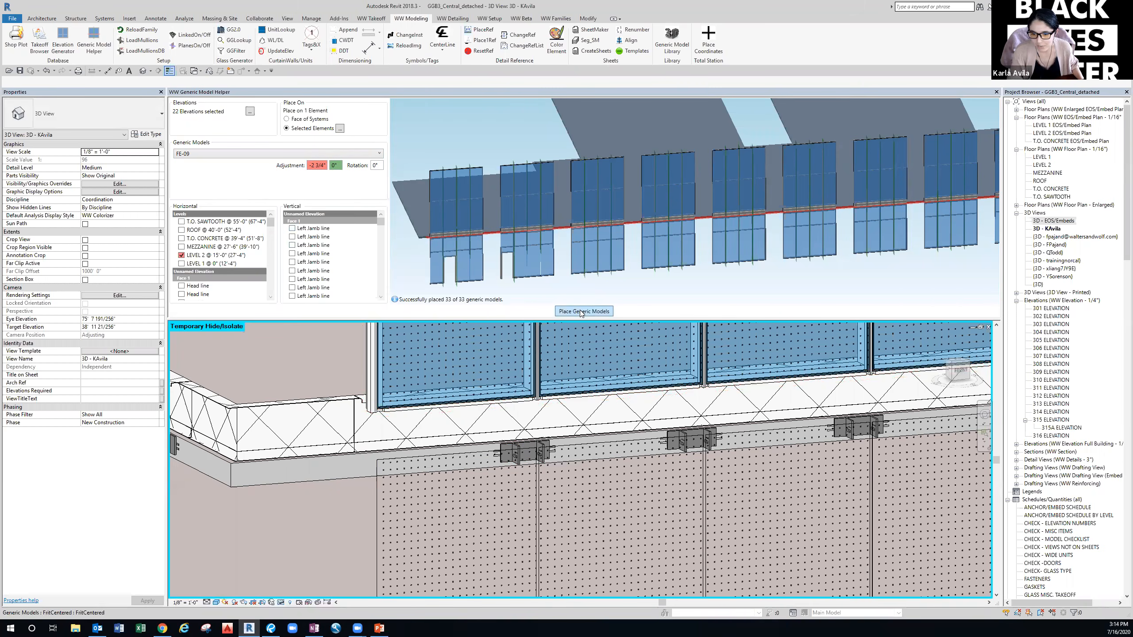
Select the frit panel below the slab edge to check its properties.
scroll(517, 477, "up", 3)
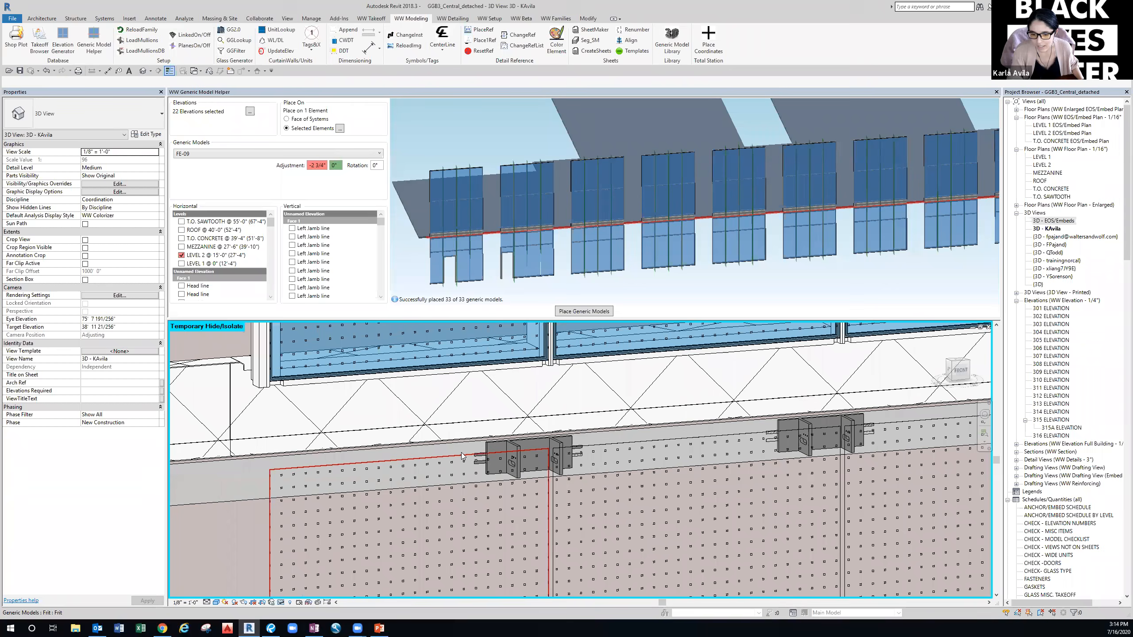
left_click(392, 465)
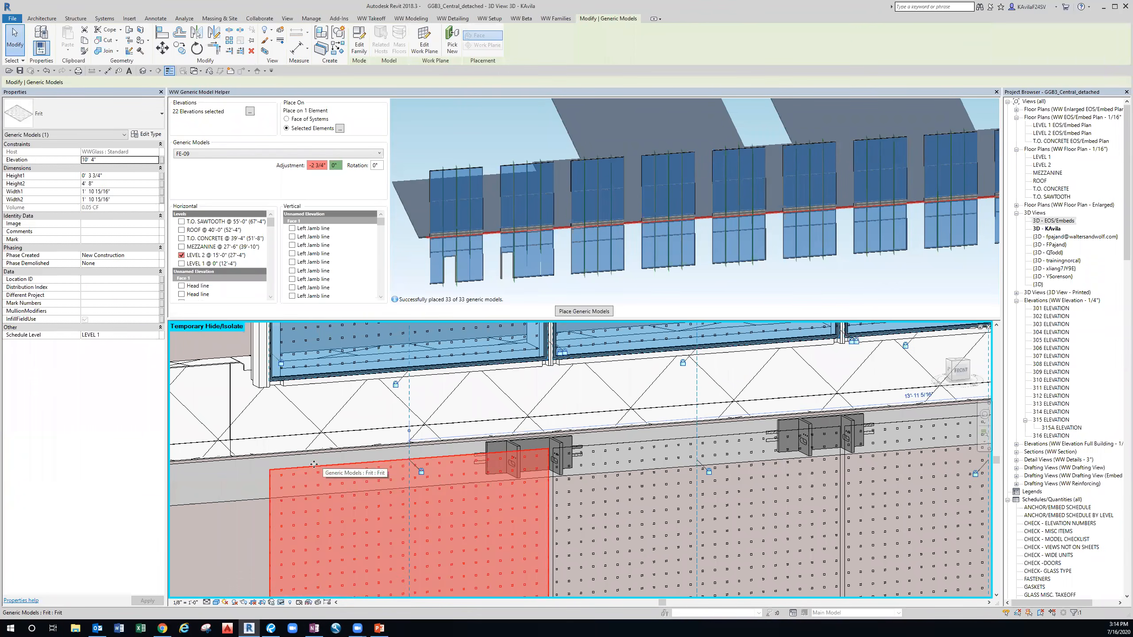
key("Escape")
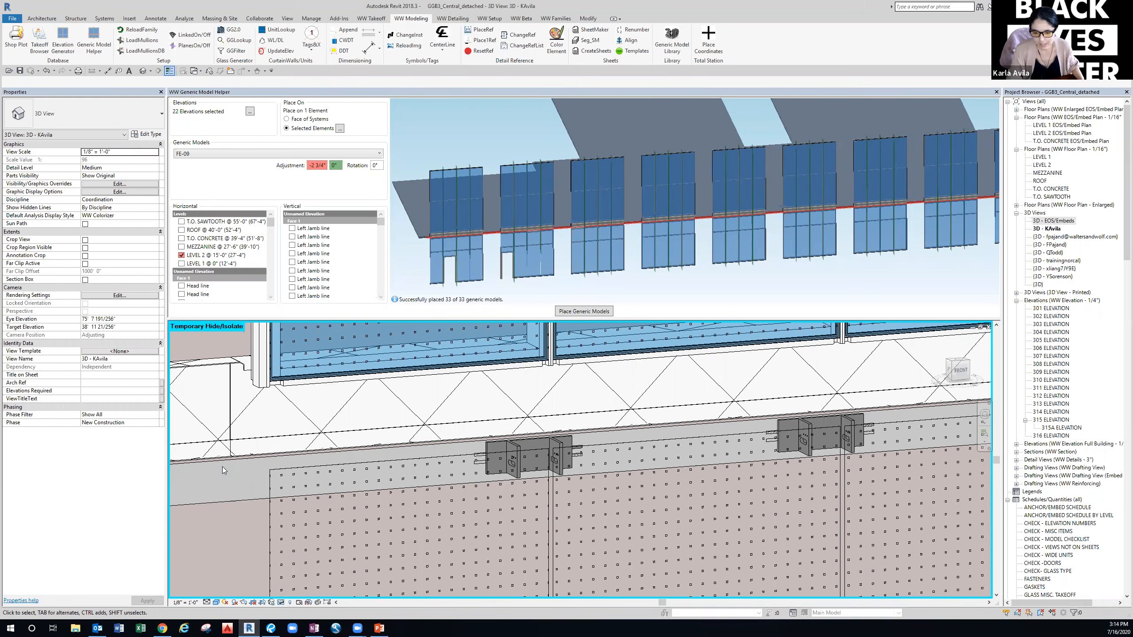
left_click(377, 460)
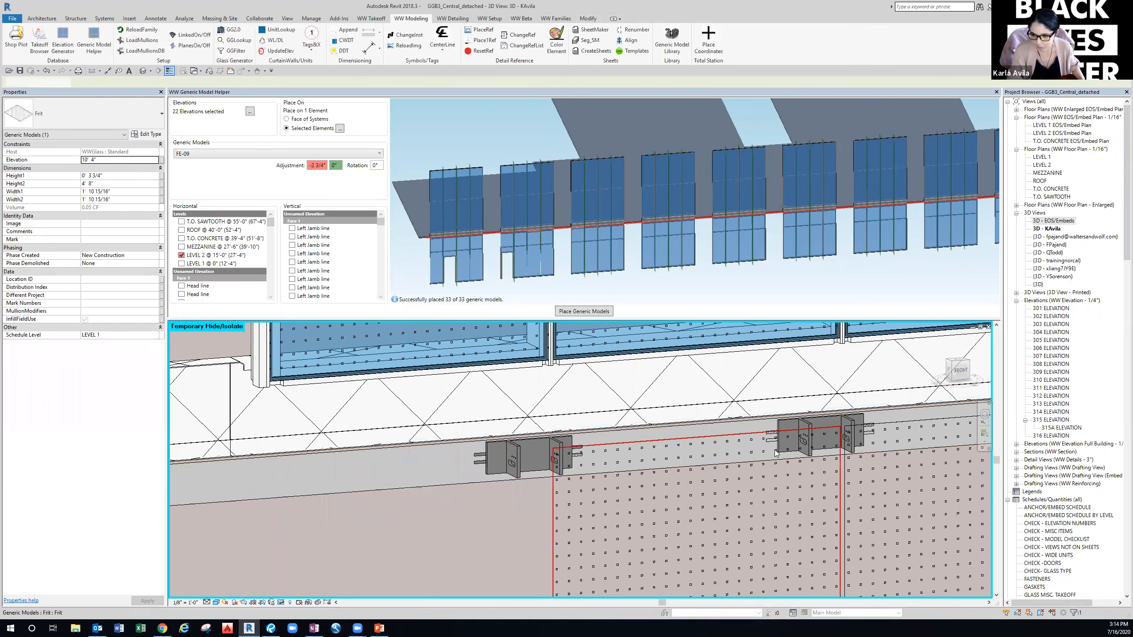
key("Escape")
scroll(509, 454, "down", 2)
middle_click_drag(410, 456, 389, 447)
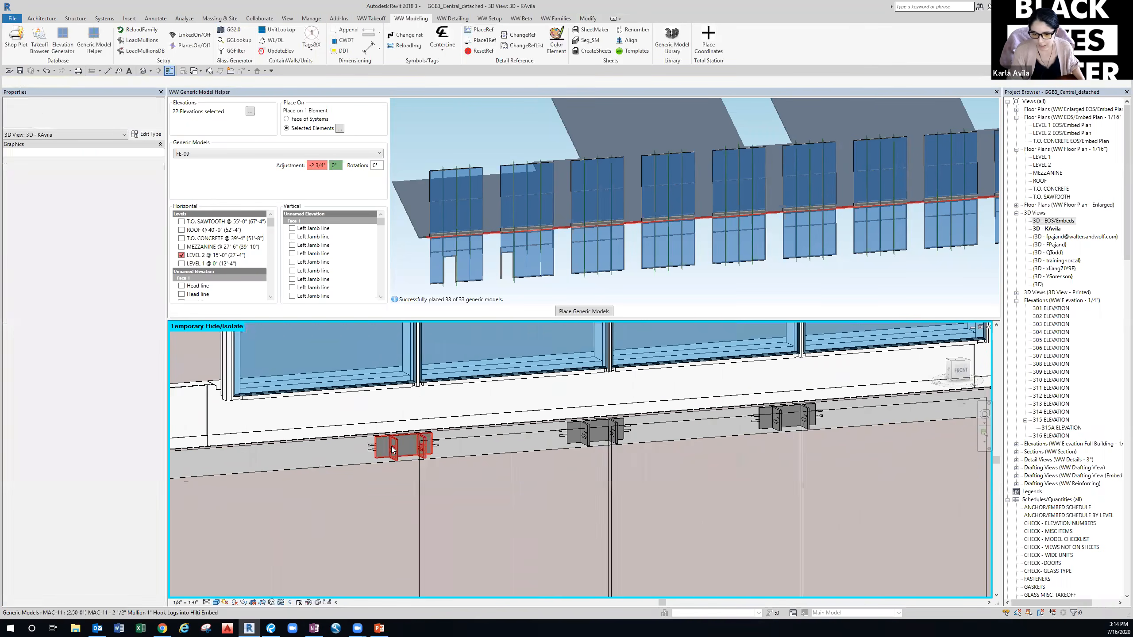
Select all 33 MAC-11 anchor instances and set their Schedule Level to LEVEL 2.
left_click(389, 447)
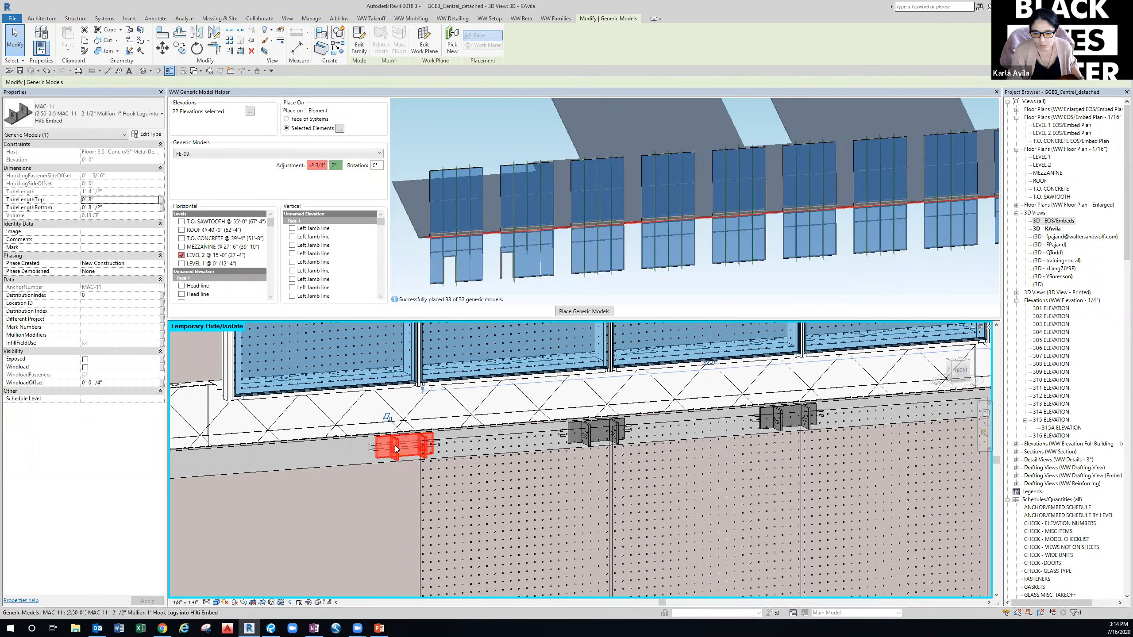
right_click(396, 449)
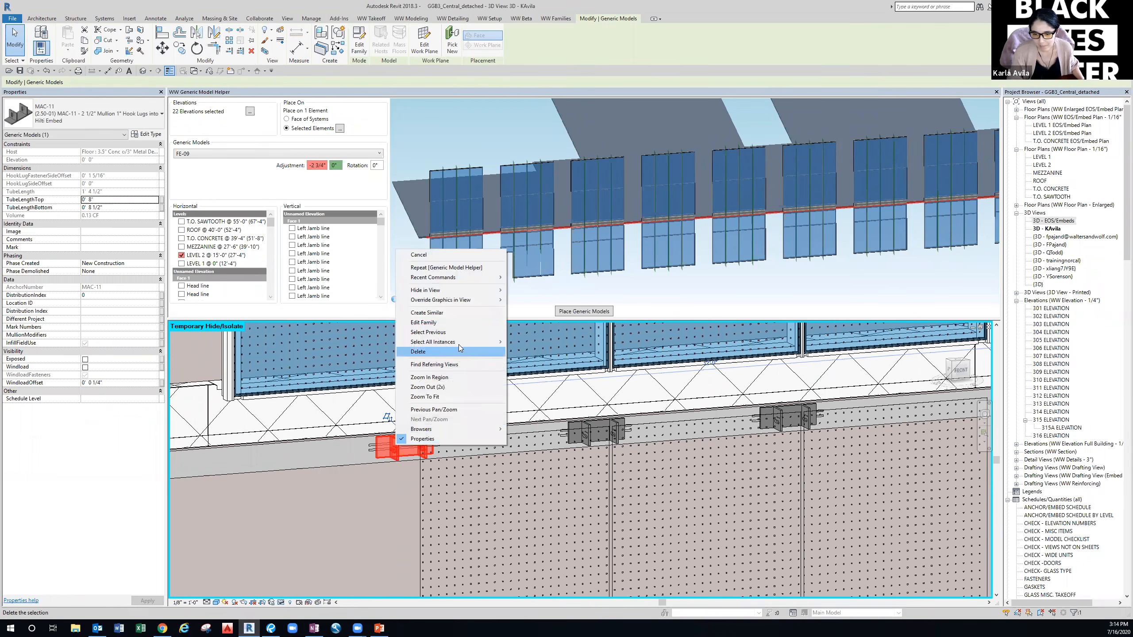
mouse_move(459, 342)
left_click(546, 343)
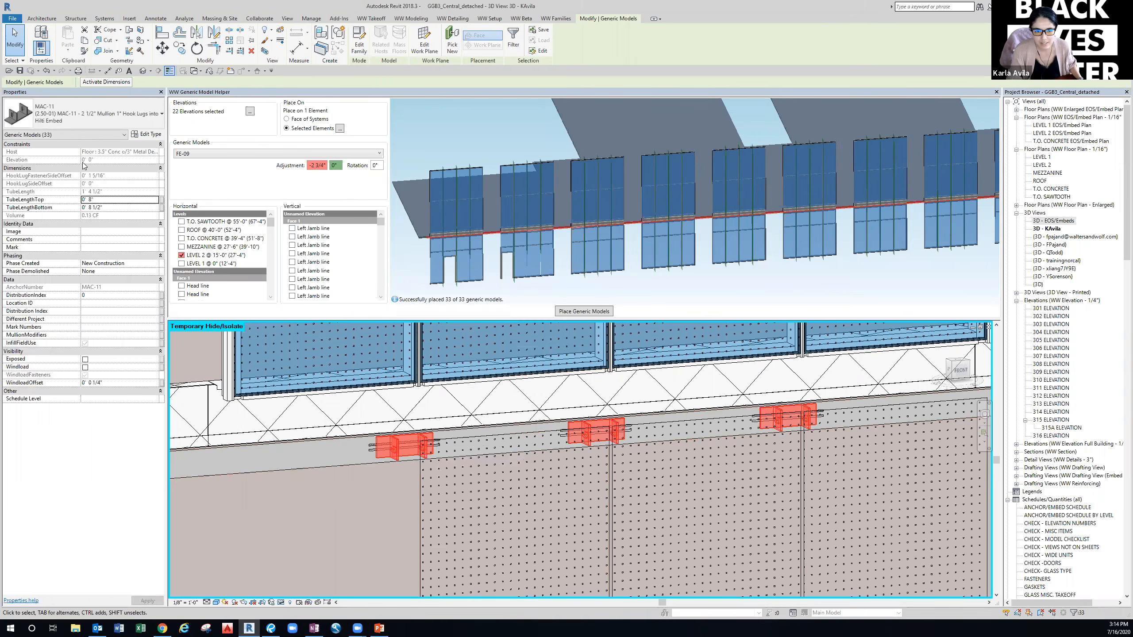
left_click(155, 400)
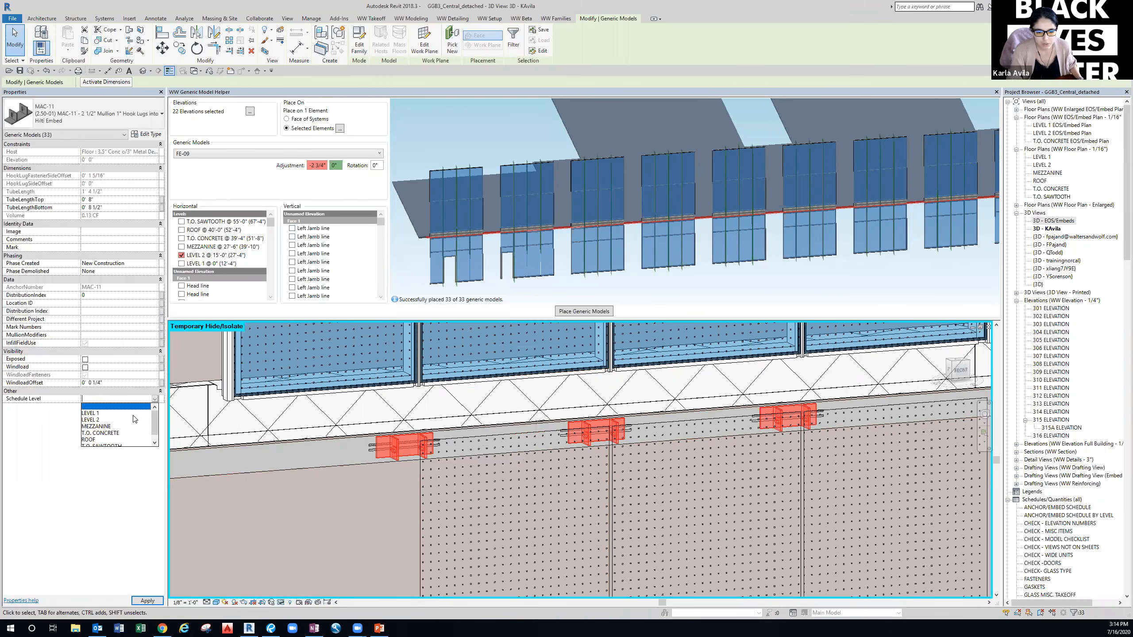
left_click(100, 420)
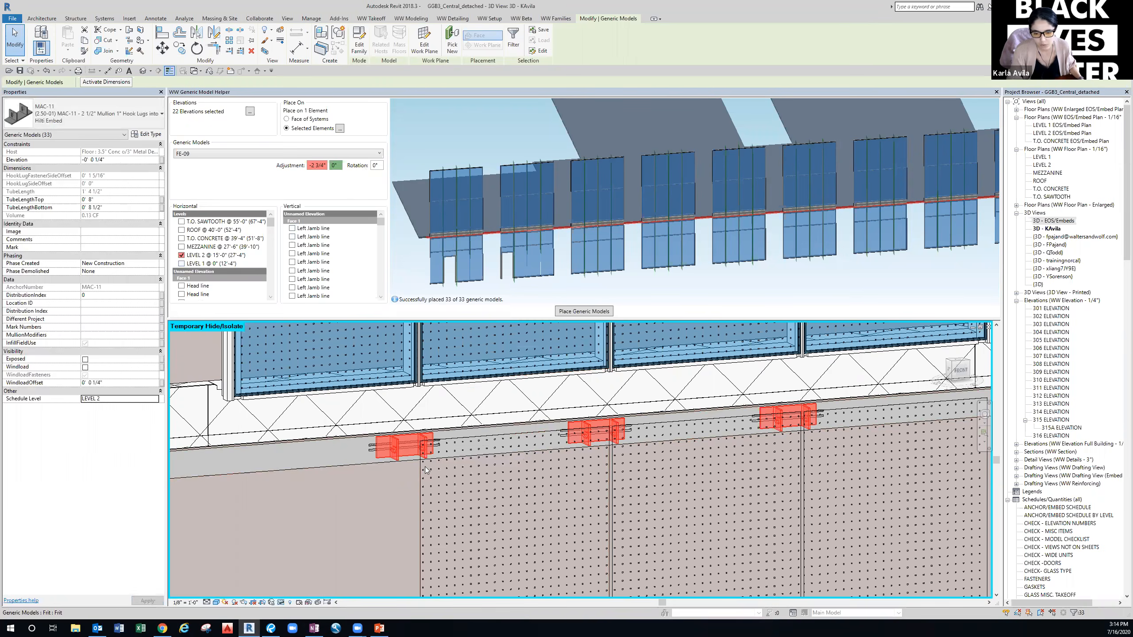
Select all 158 generic models visible in view and apply Schedule Level LEVEL 2.
right_click(369, 447)
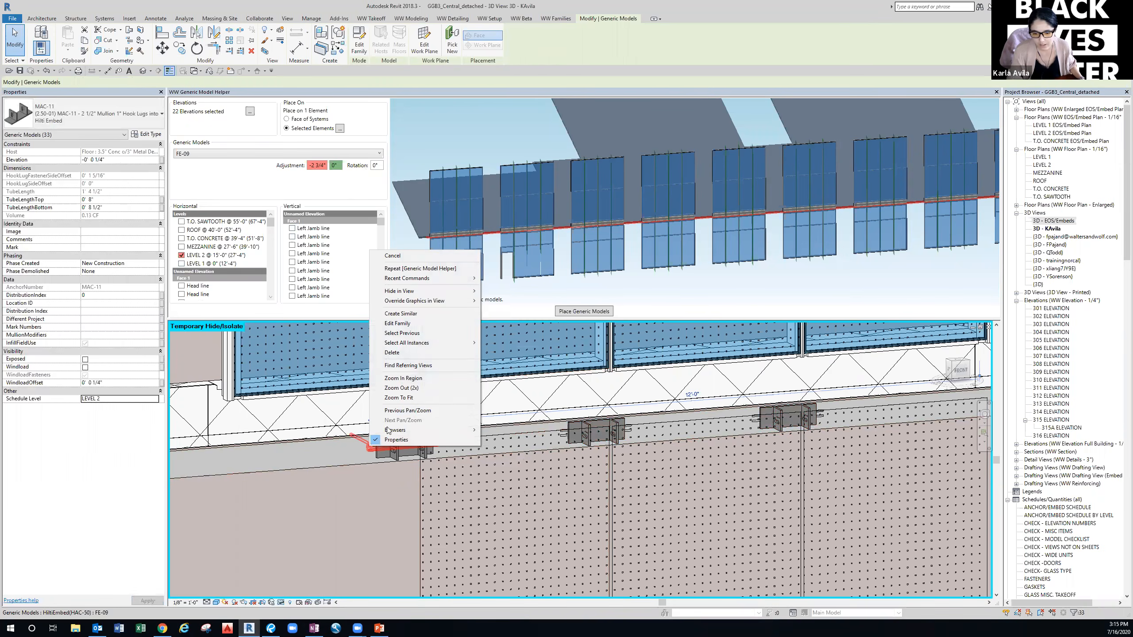
mouse_move(444, 343)
left_click(509, 342)
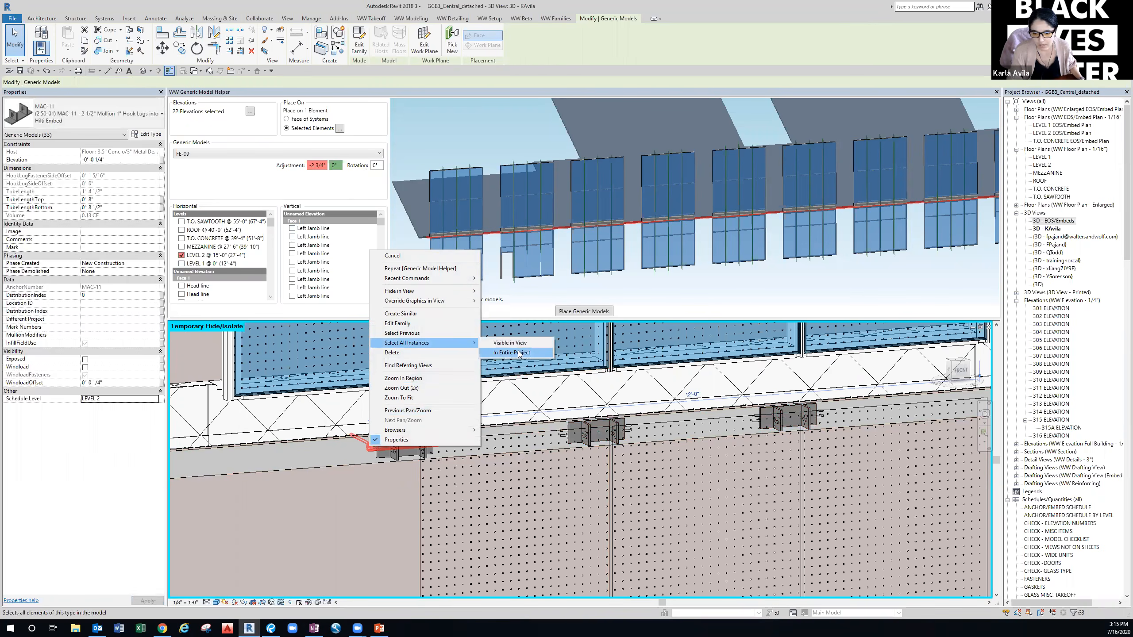
left_click(152, 302)
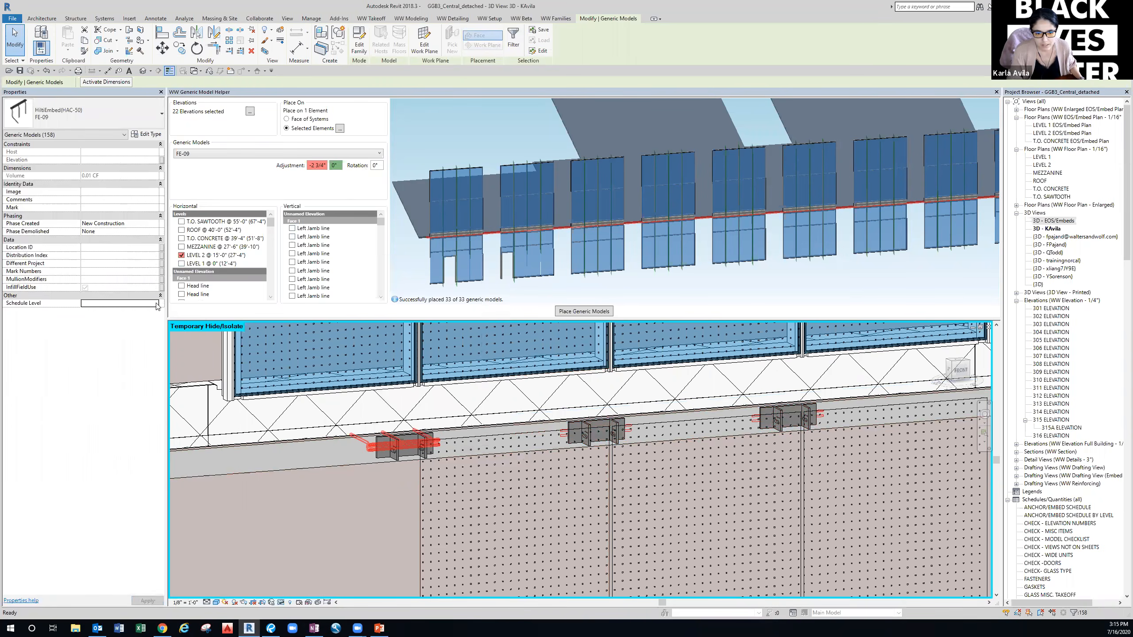
left_click(155, 303)
left_click(96, 325)
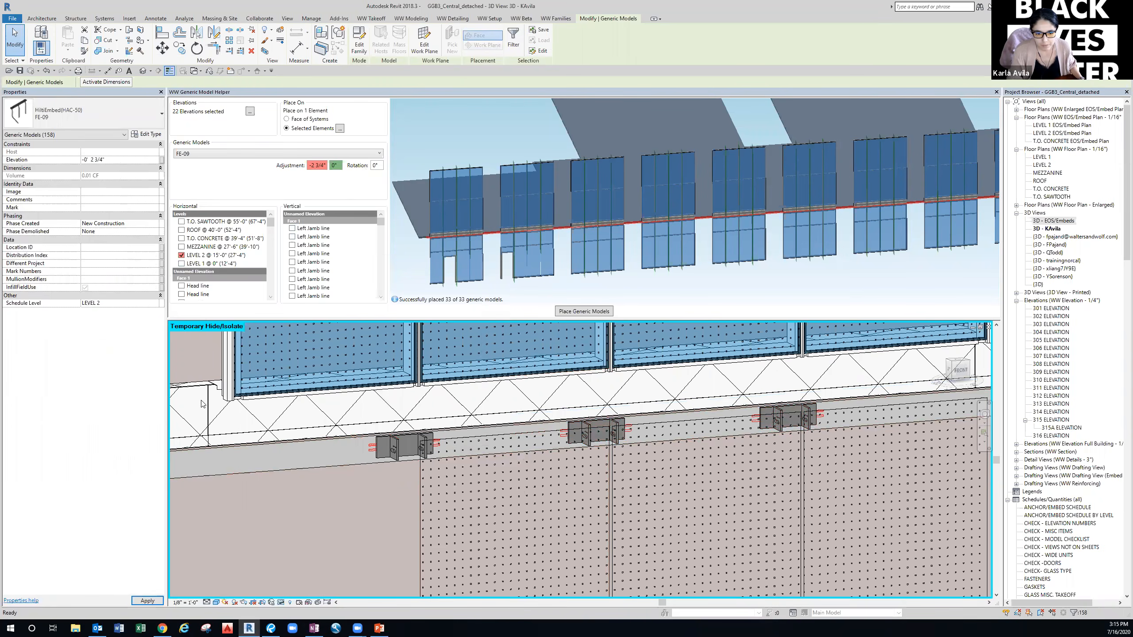
left_click(331, 484)
scroll(331, 484, "down", 5)
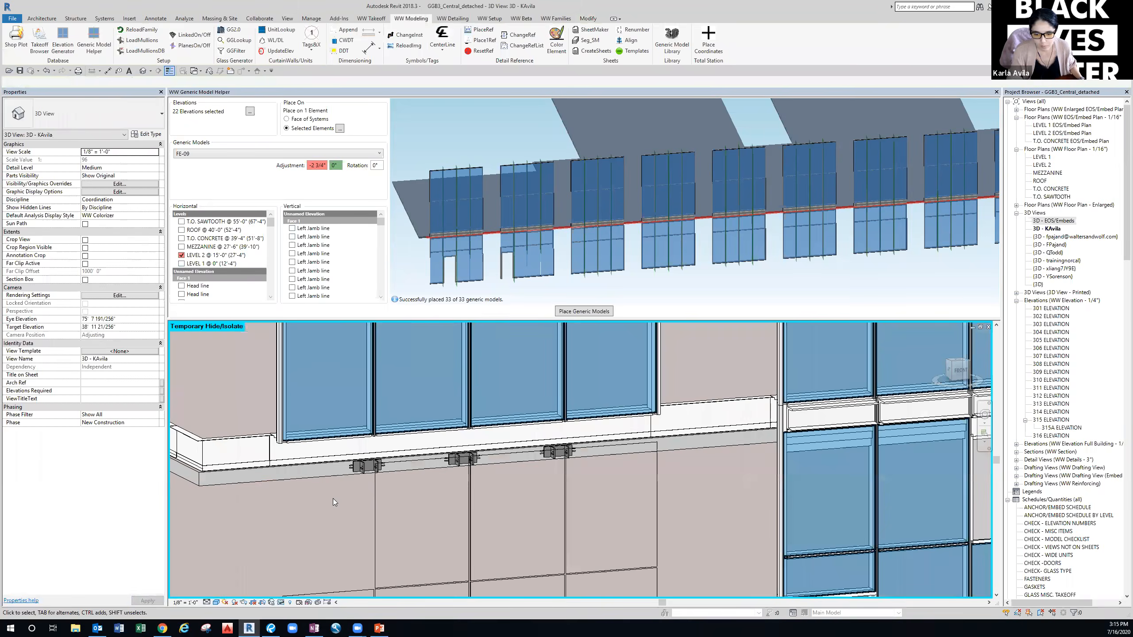
Hide the 316 ELEVATION curtain wall with HH, then reset temporary hide/isolate with HR.
middle_click_drag(282, 496, 679, 469)
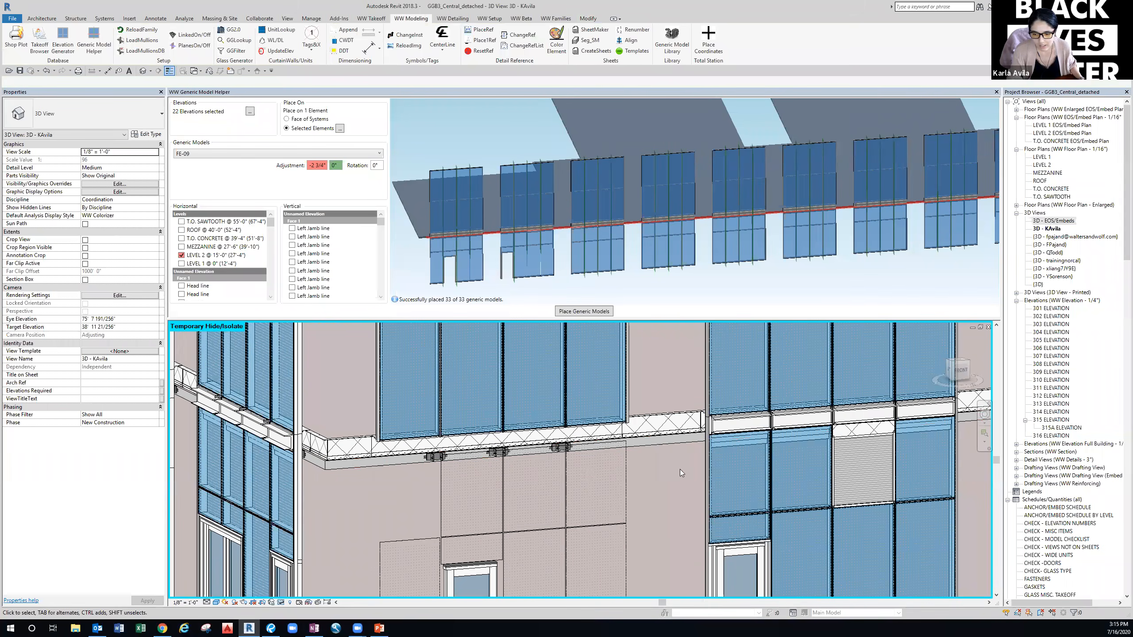
left_click(716, 470)
key("h")
key("h")
middle_click_drag(732, 474, 558, 482)
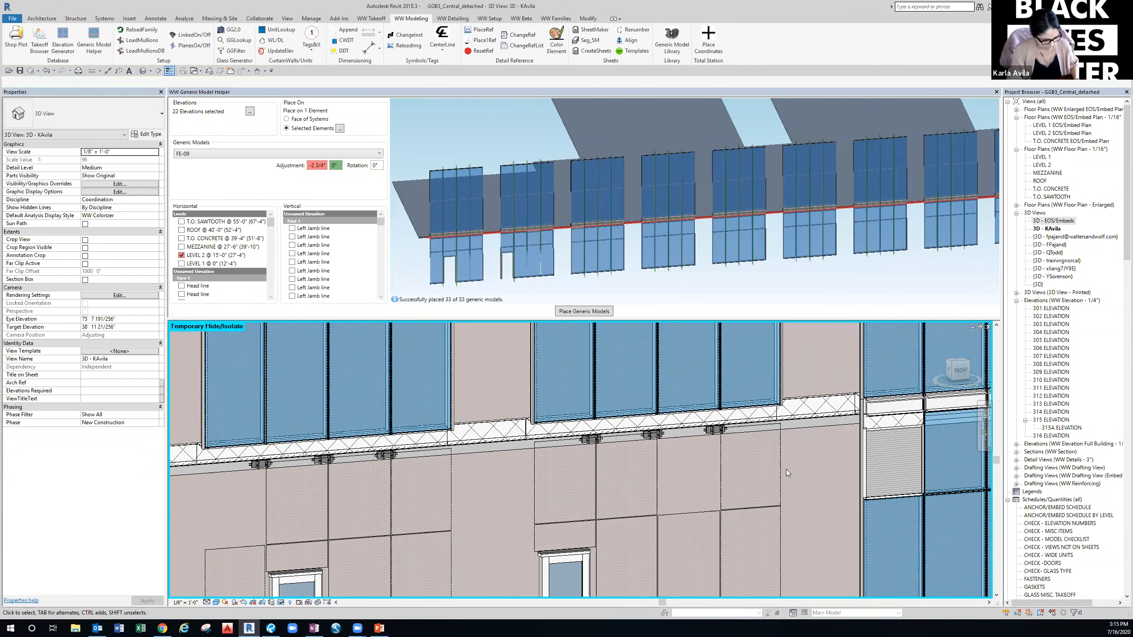
key("h")
key("r")
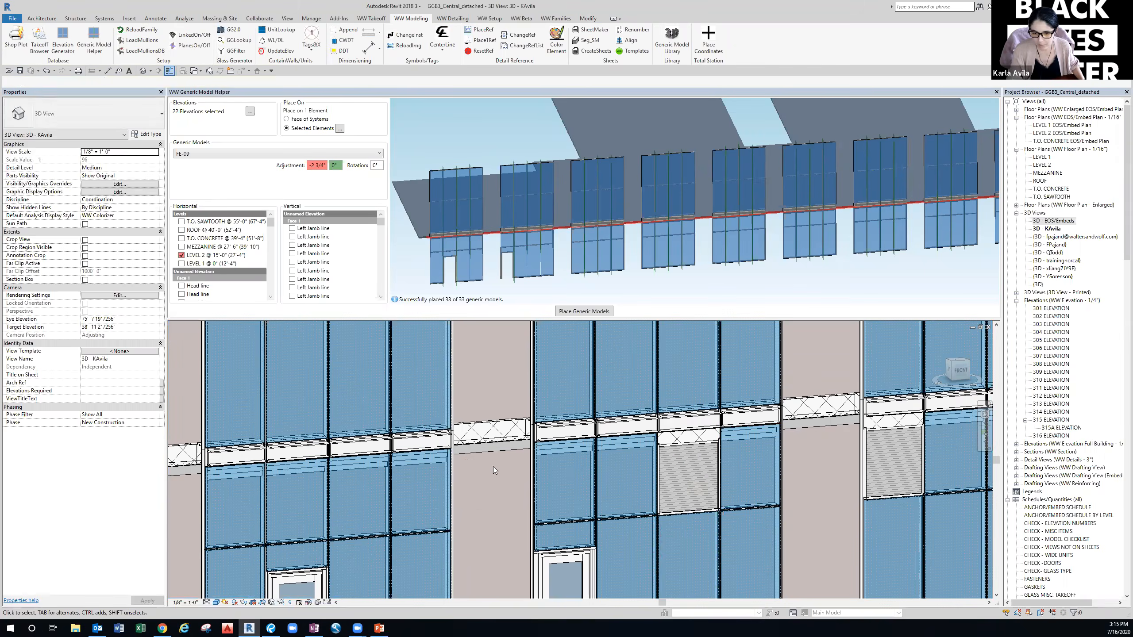
scroll(493, 467, "down", 2)
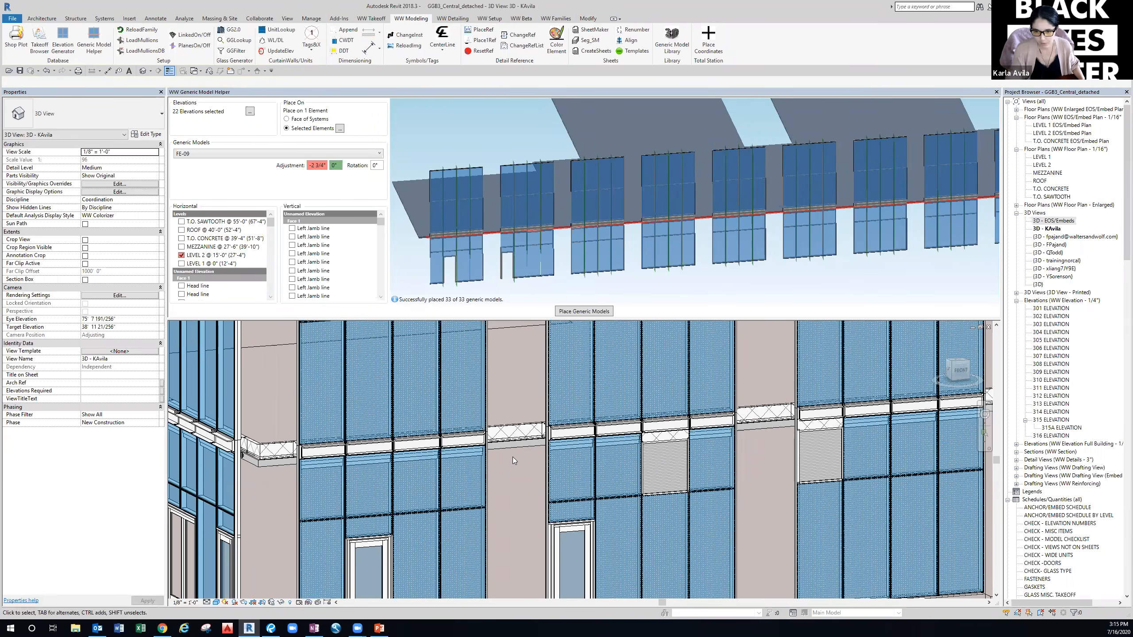
Add the MAC-11 2 1/2" mullion anchor as a second generic model row with a -1/4" adjustment.
right_click(238, 185)
left_click(268, 190)
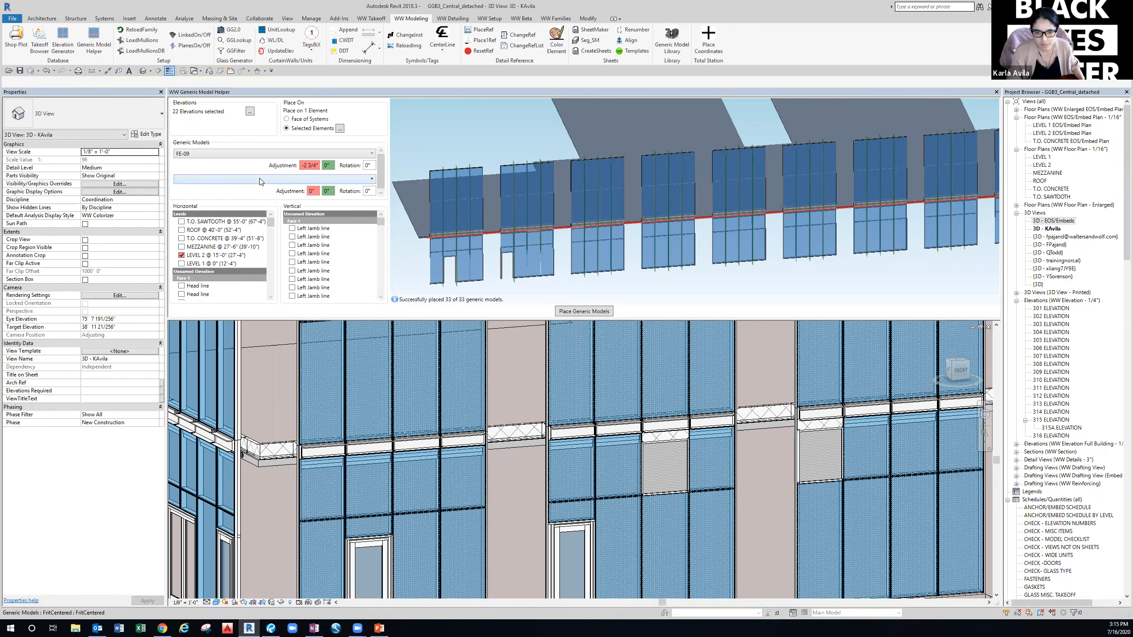
left_click(265, 179)
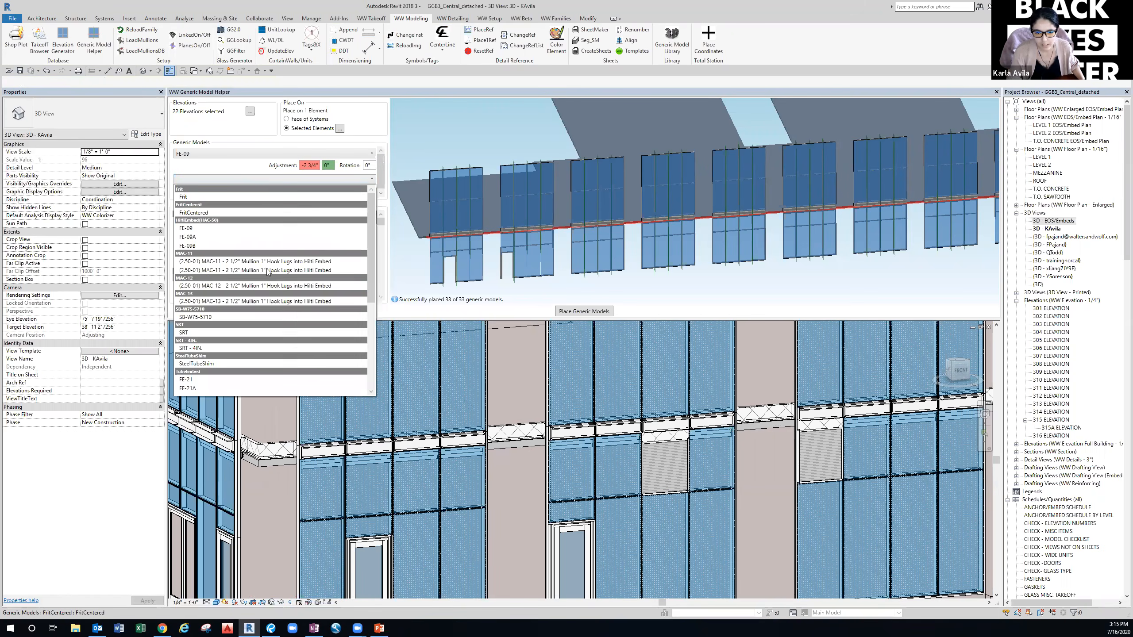
left_click(242, 261)
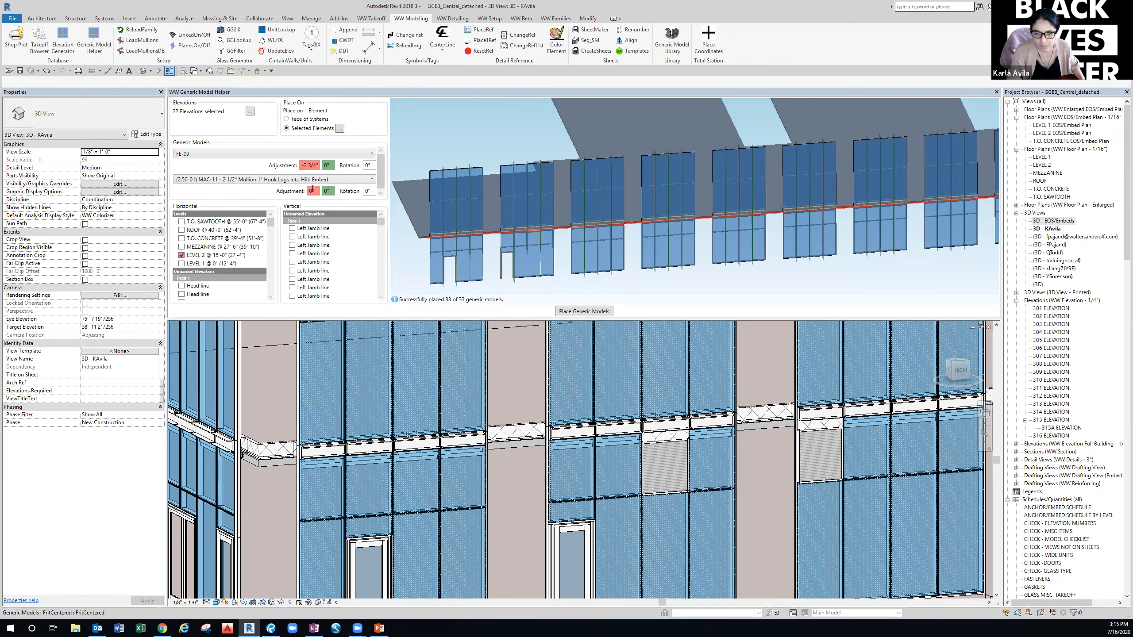
type("-1/4\"")
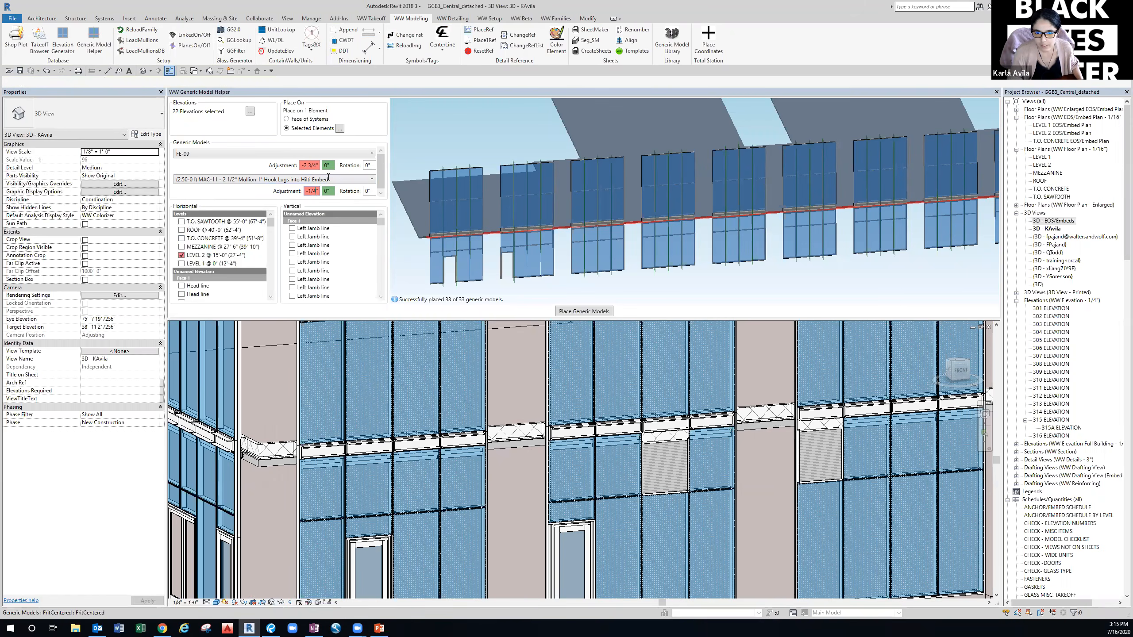
left_click(258, 190)
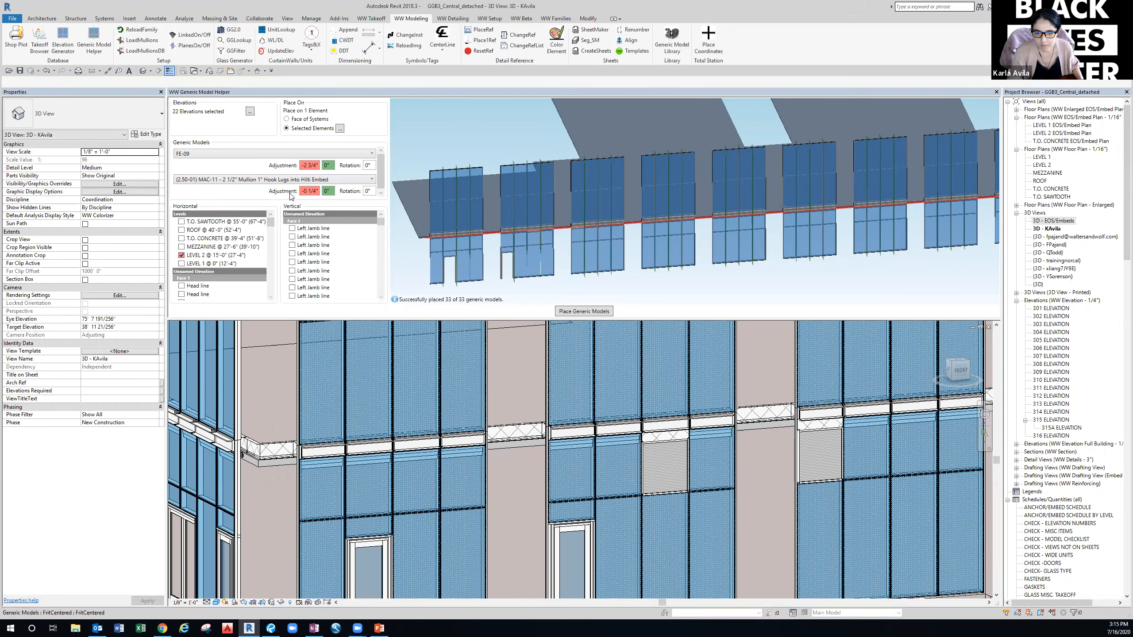
Deselect all vertical lines, then check only the Left Jamb lines.
right_click(351, 253)
mouse_move(391, 291)
left_click(442, 289)
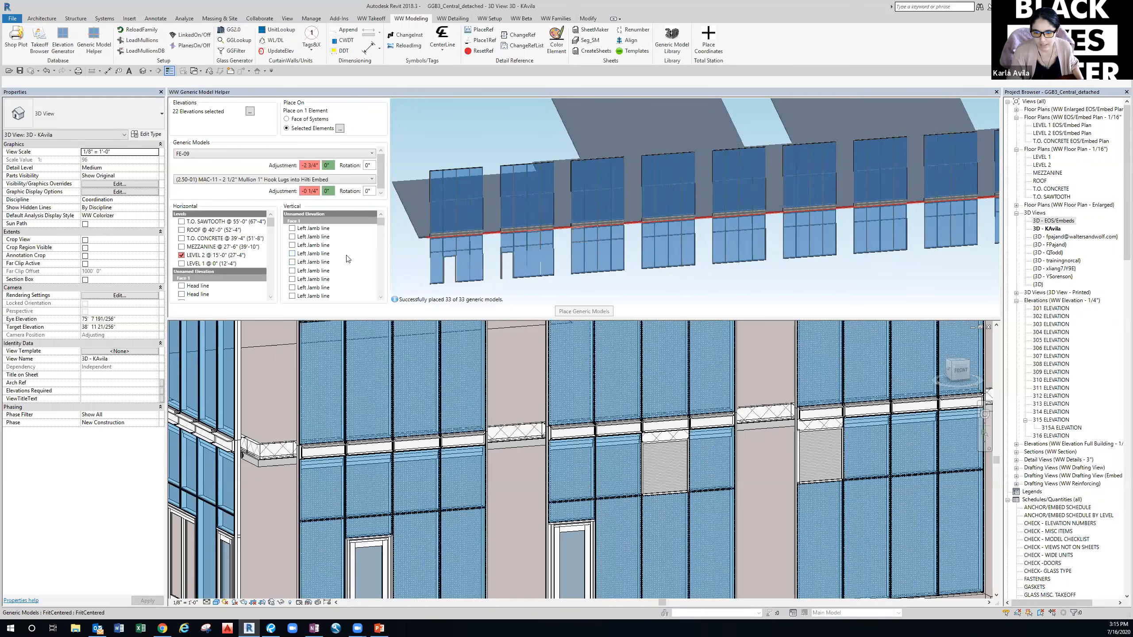
right_click(347, 258)
mouse_move(382, 283)
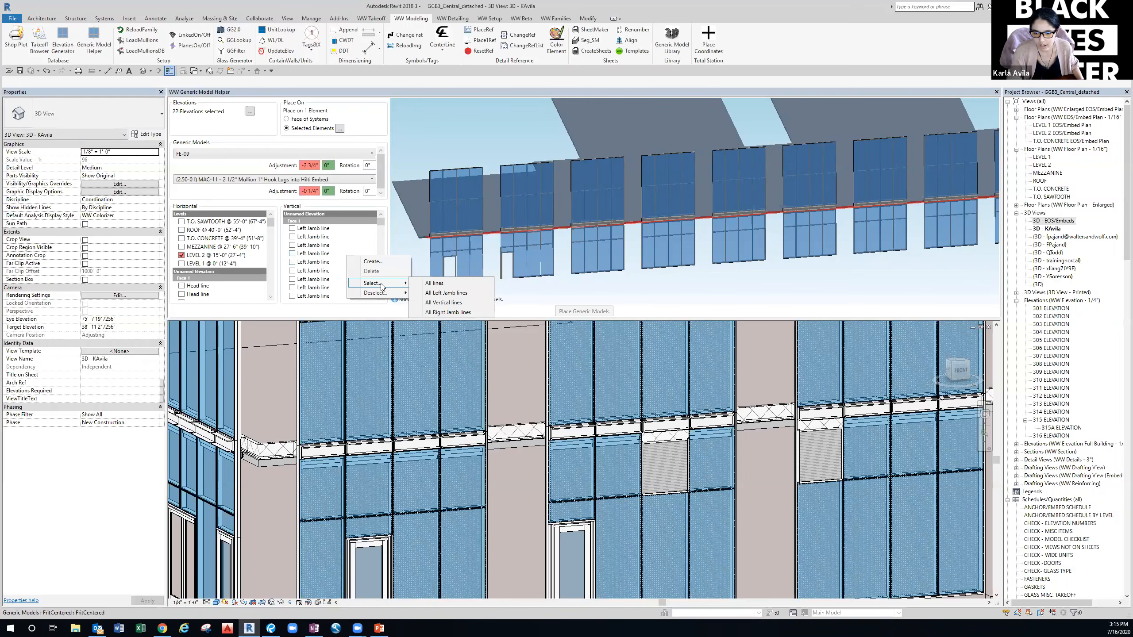
left_click(442, 293)
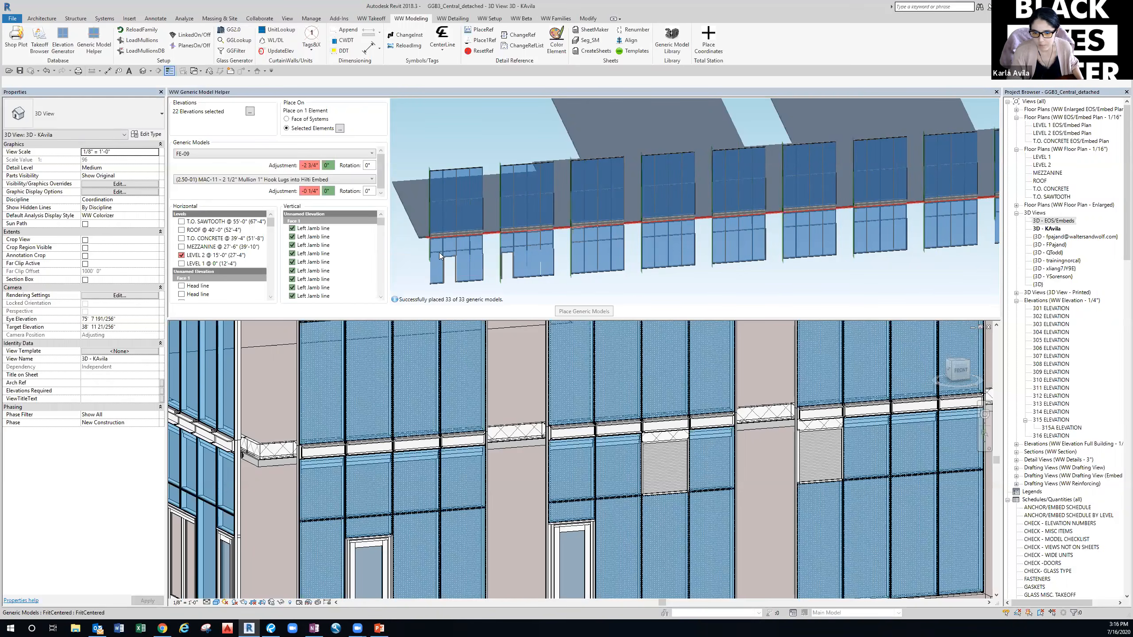
Enter 11 1/8" as the second adjustment for both FE-09 and the MAC-11 anchor.
scroll(431, 245, "up", 3)
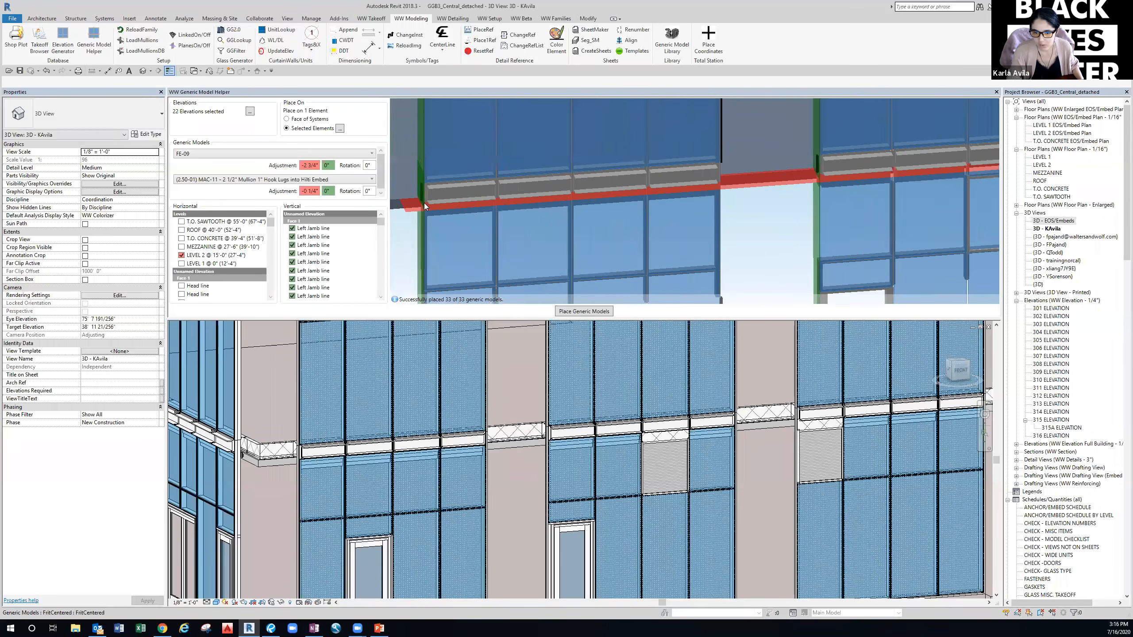
middle_click_drag(467, 209, 517, 214)
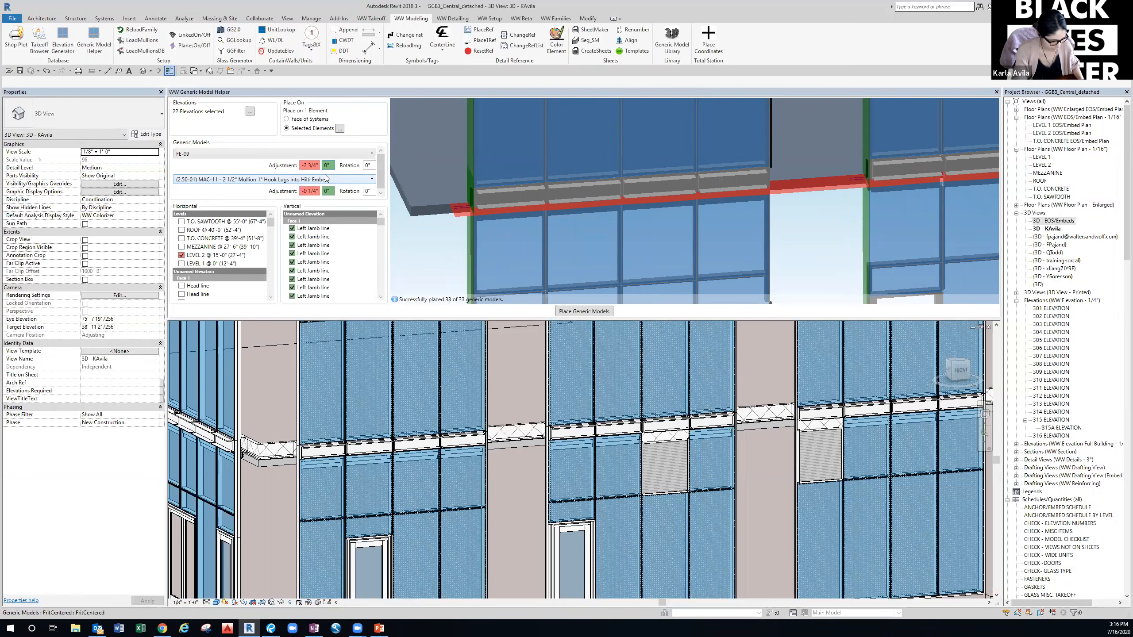
type("11 1/")
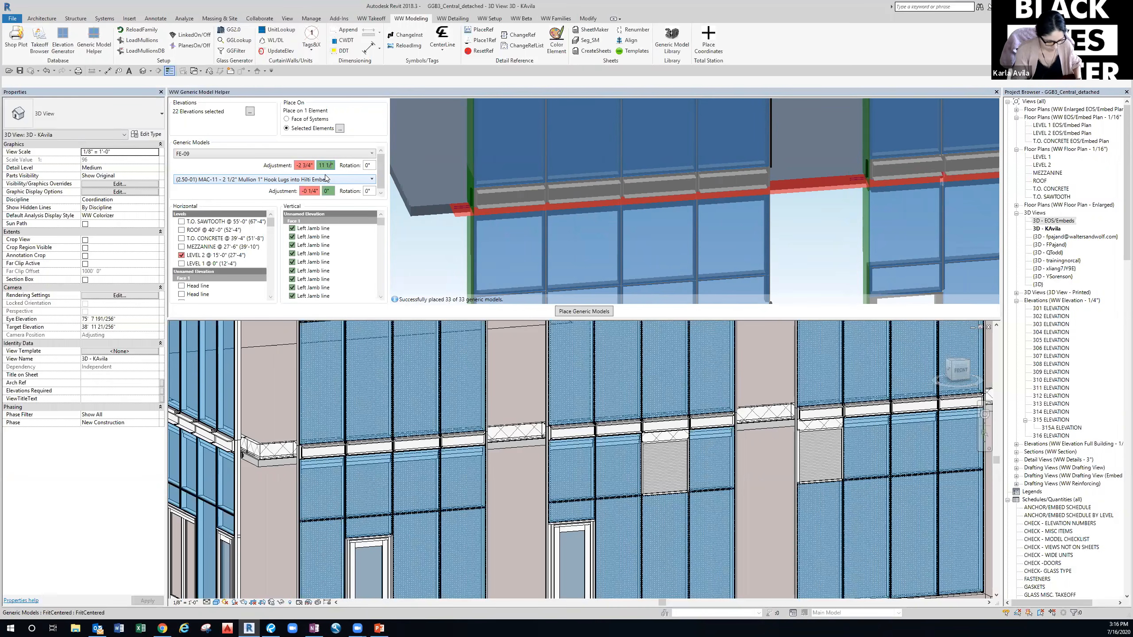
type("8")
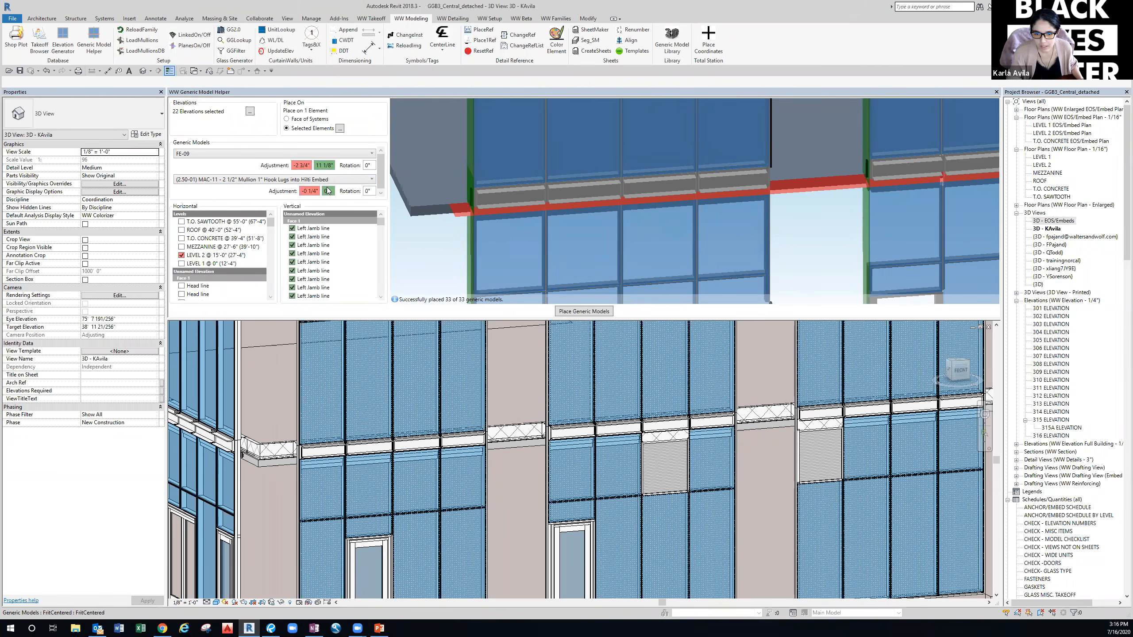
key("BackSpace")
type("11 1")
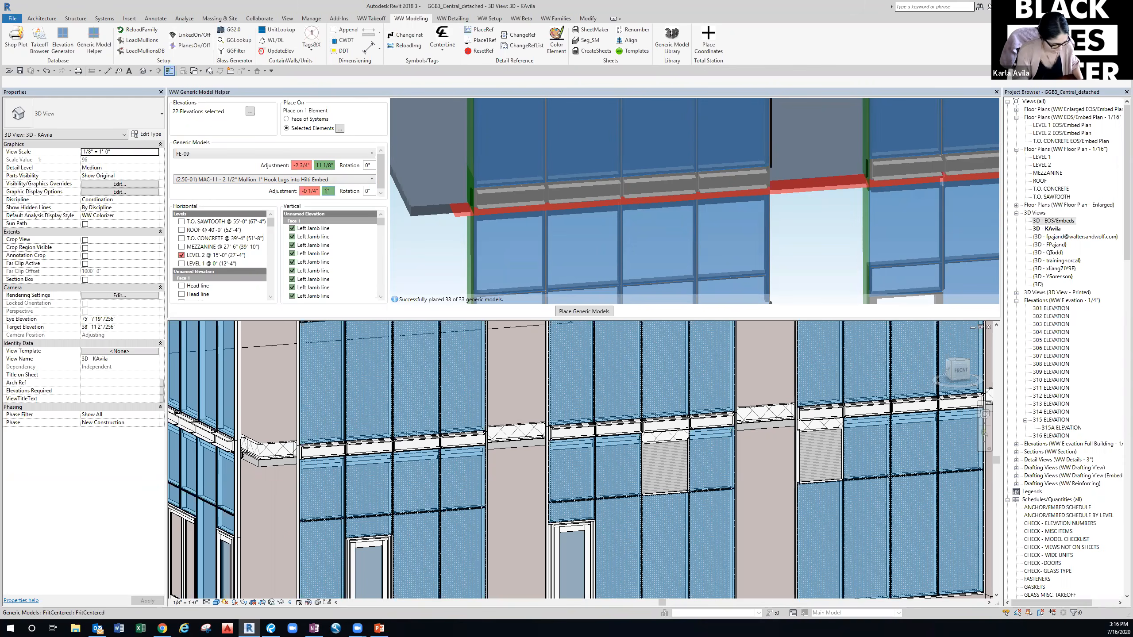
type("/8")
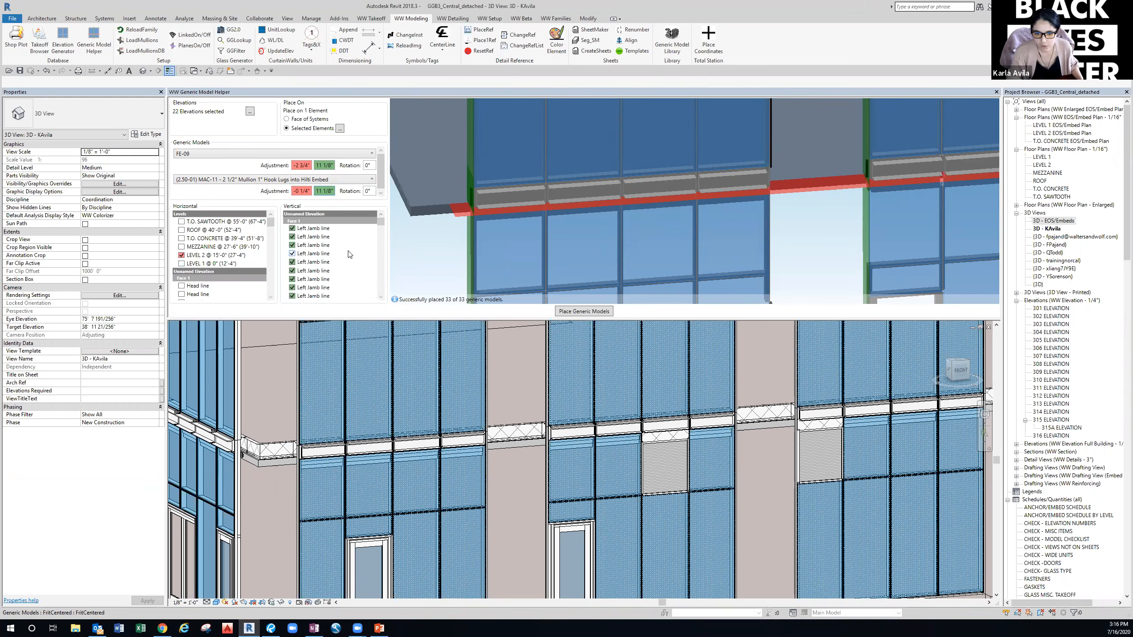
Temporarily hide the 316 ELEVATION curtain wall.
scroll(350, 255, "down", 5)
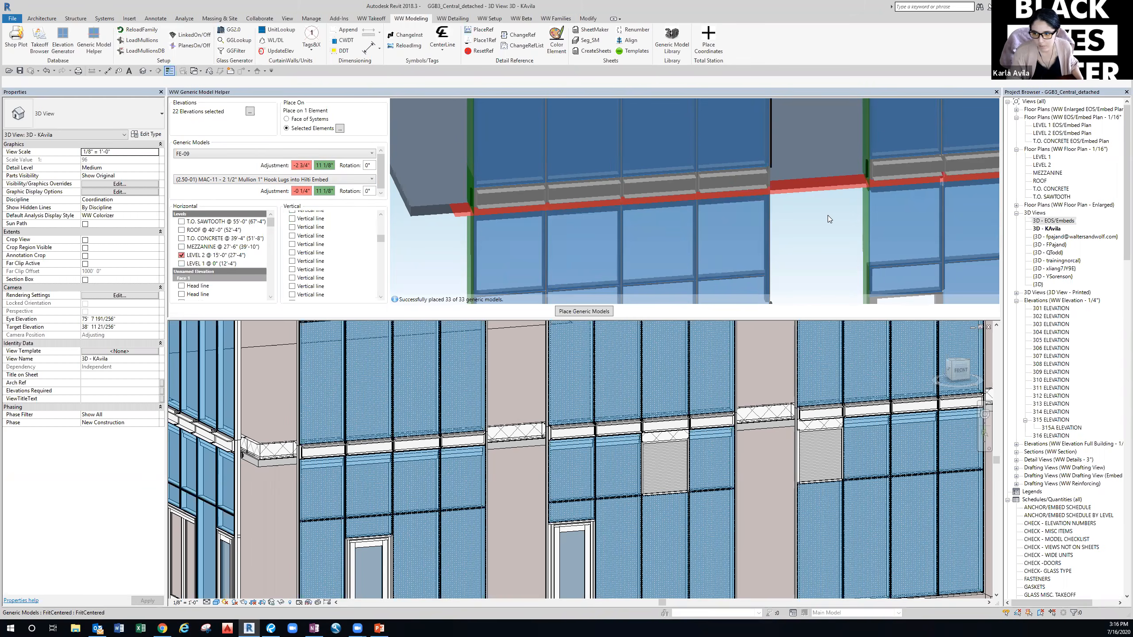
scroll(827, 216, "down", 5)
scroll(714, 231, "down", 5)
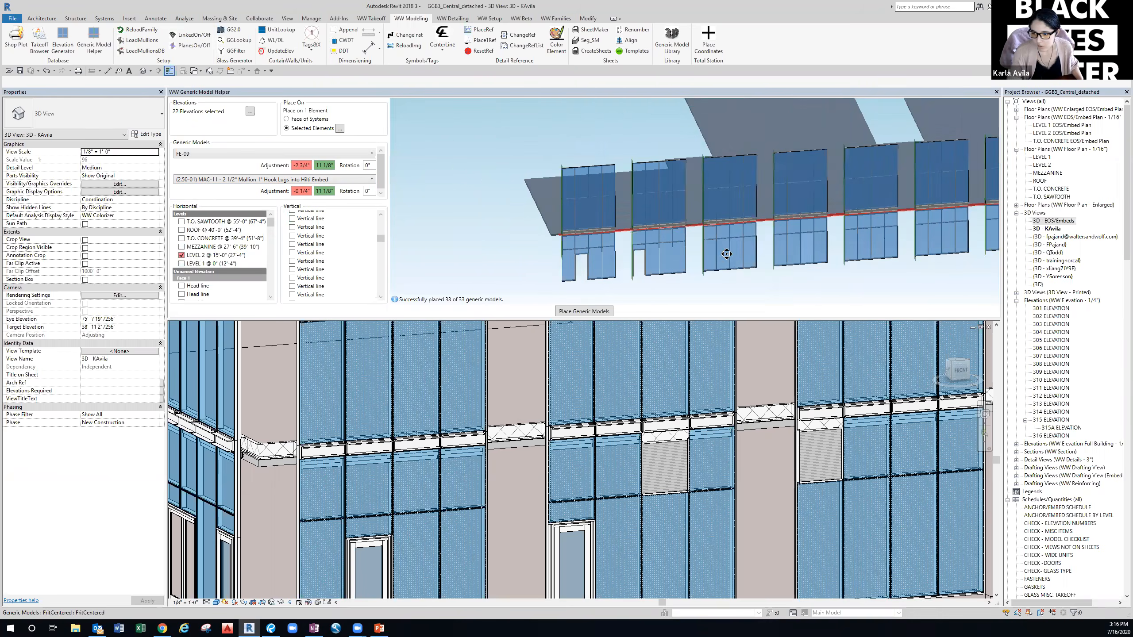
scroll(633, 260, "up", 4)
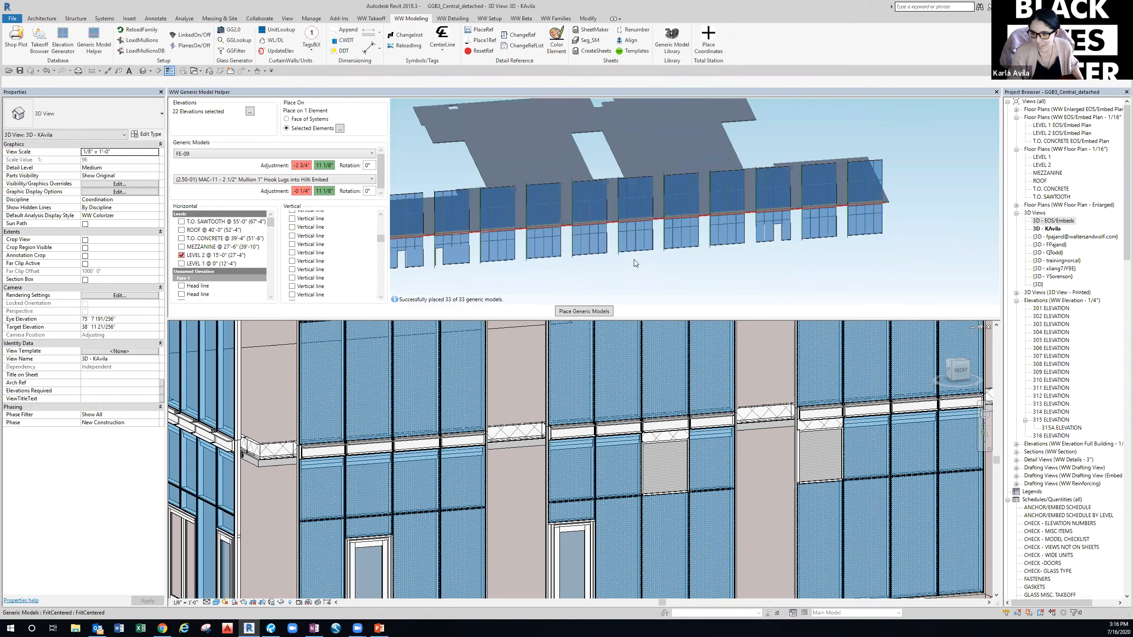
middle_click_drag(589, 264, 565, 264)
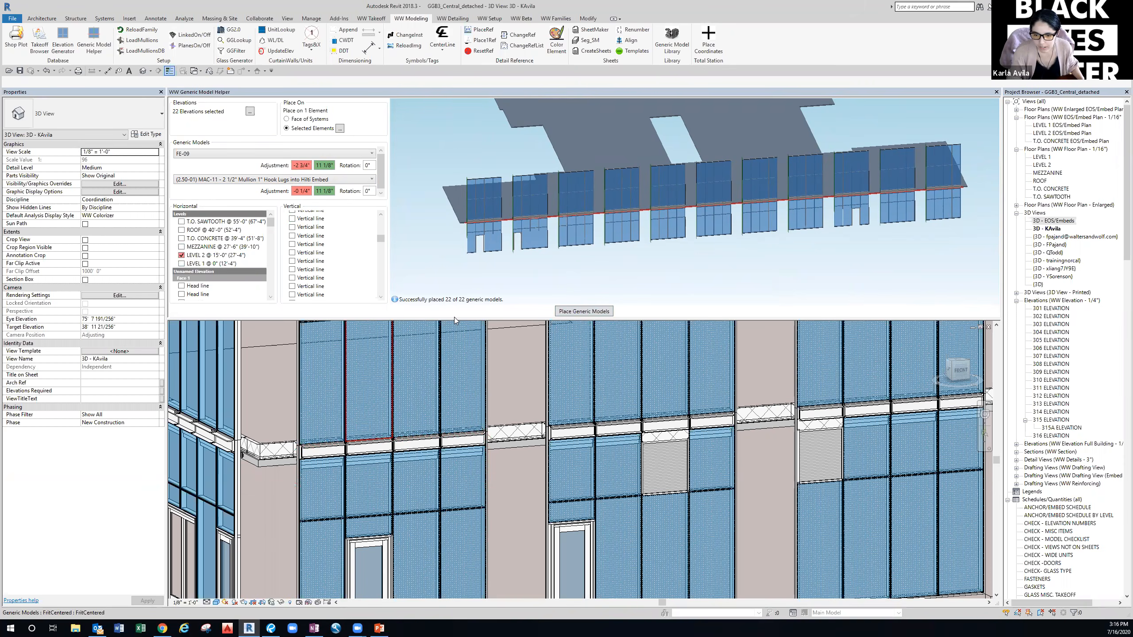
left_click(299, 482)
key("h")
key("h")
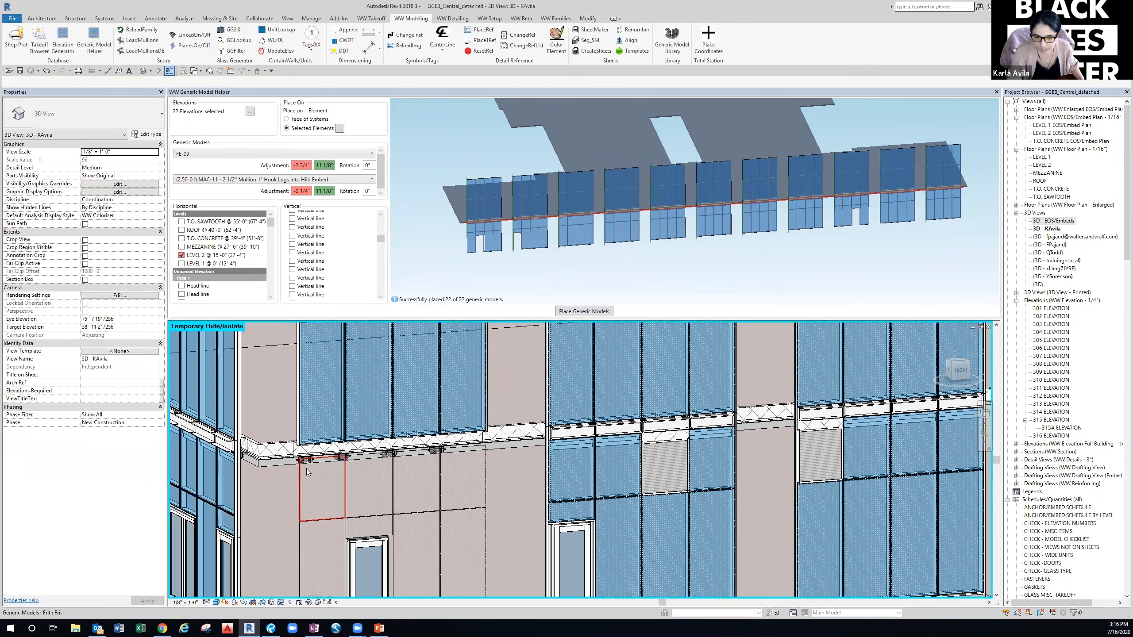
Temporarily hide the frit panel behind it, exposing the hook-lug embeds at the slab edge.
scroll(306, 468, "up", 3)
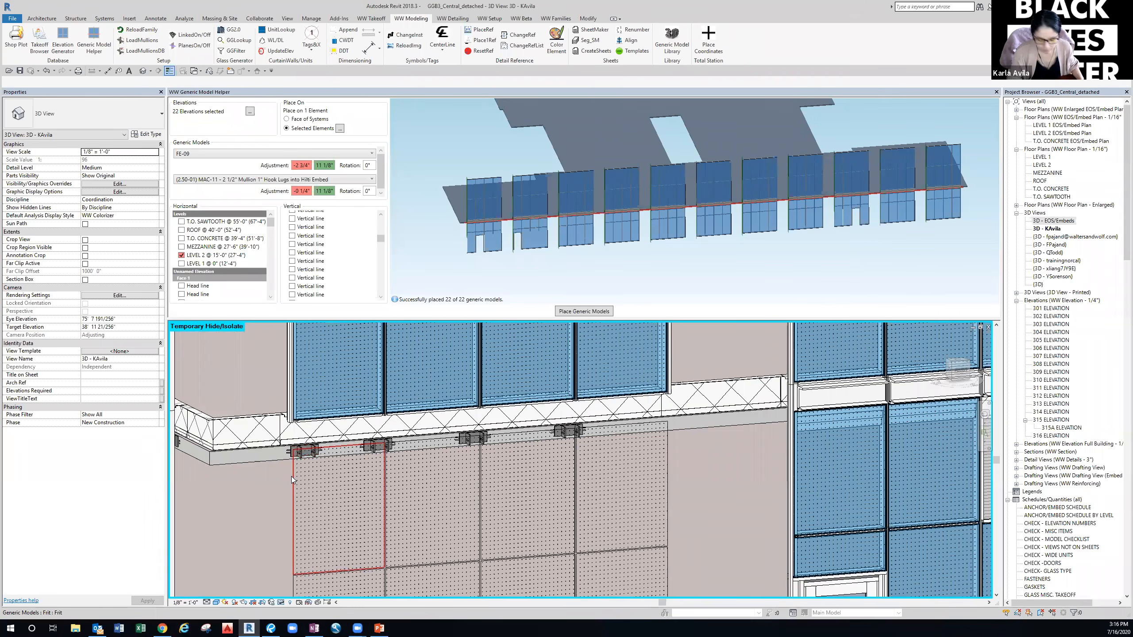
left_click(291, 477)
key("h")
key("h")
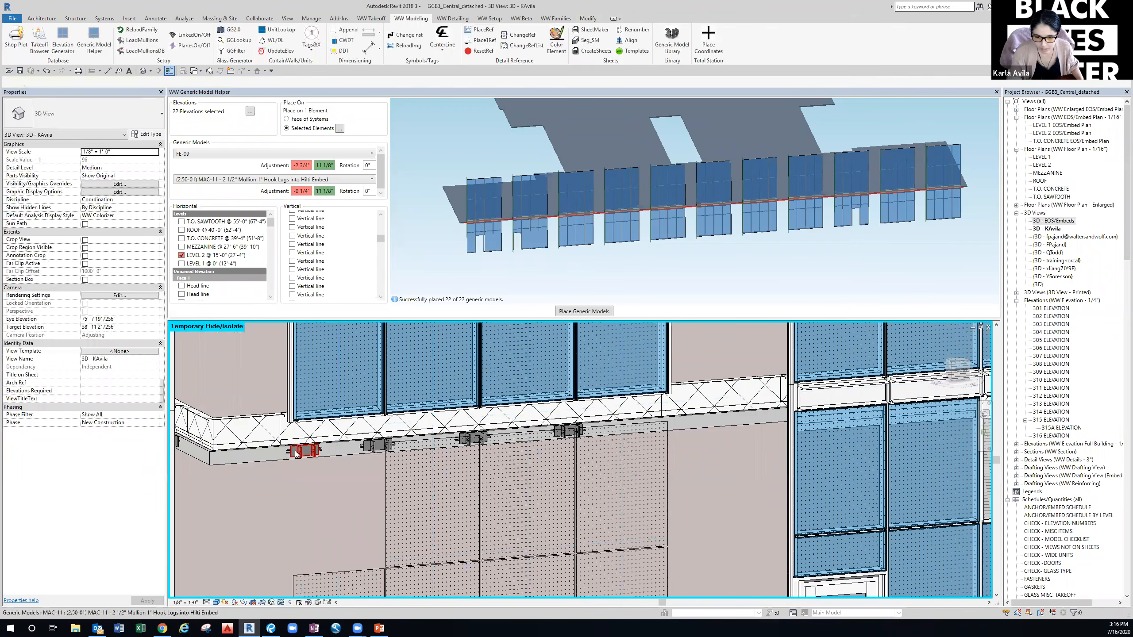
scroll(338, 469, "down", 2)
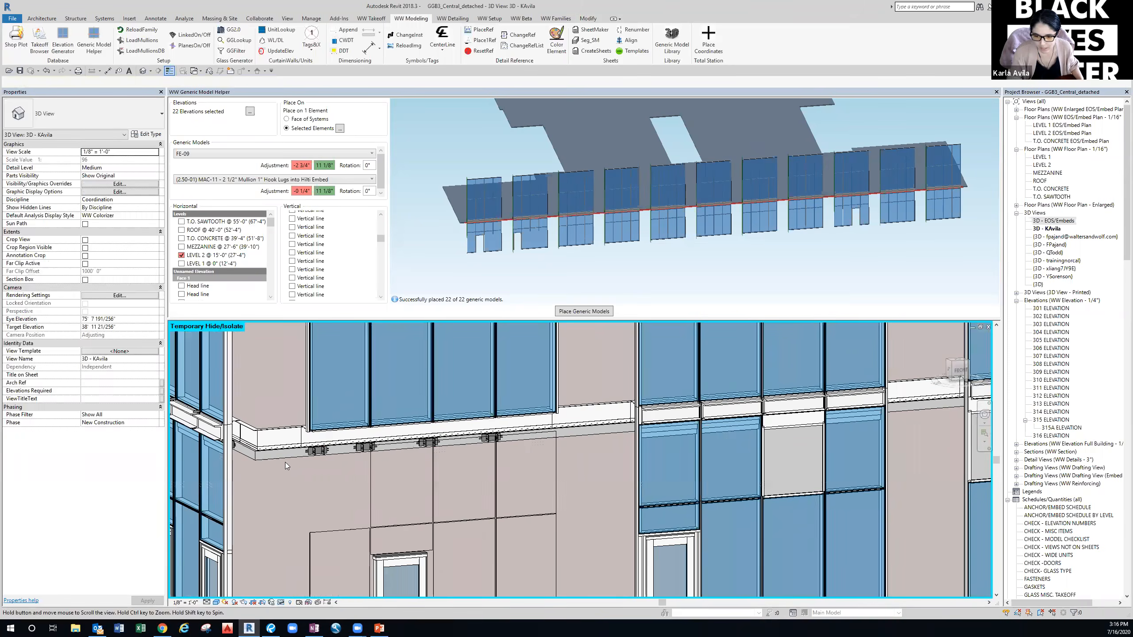
middle_click_drag(285, 463, 278, 453)
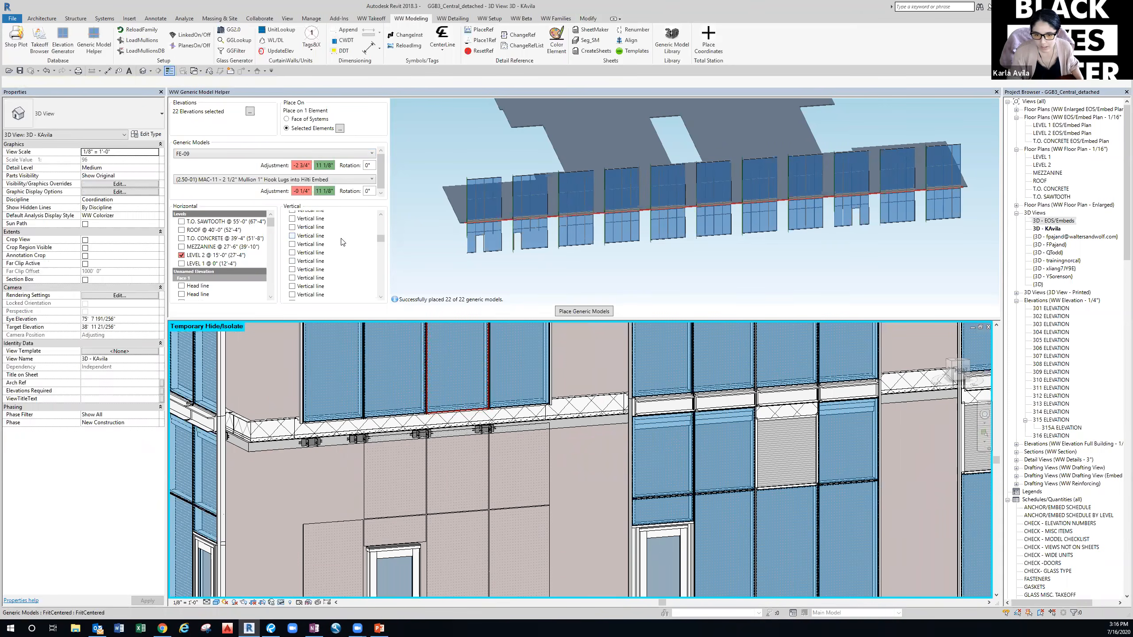
scroll(343, 243, "up", 3)
Deselect all vertical lines, then check only the Right Jamb lines.
right_click(344, 242)
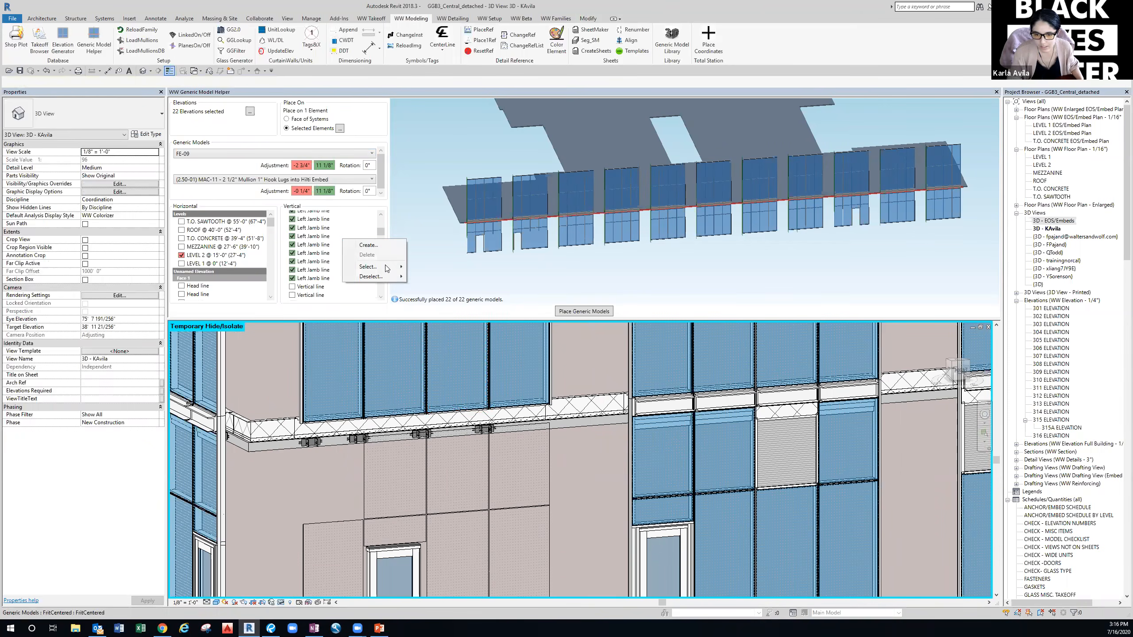
mouse_move(374, 276)
left_click(429, 277)
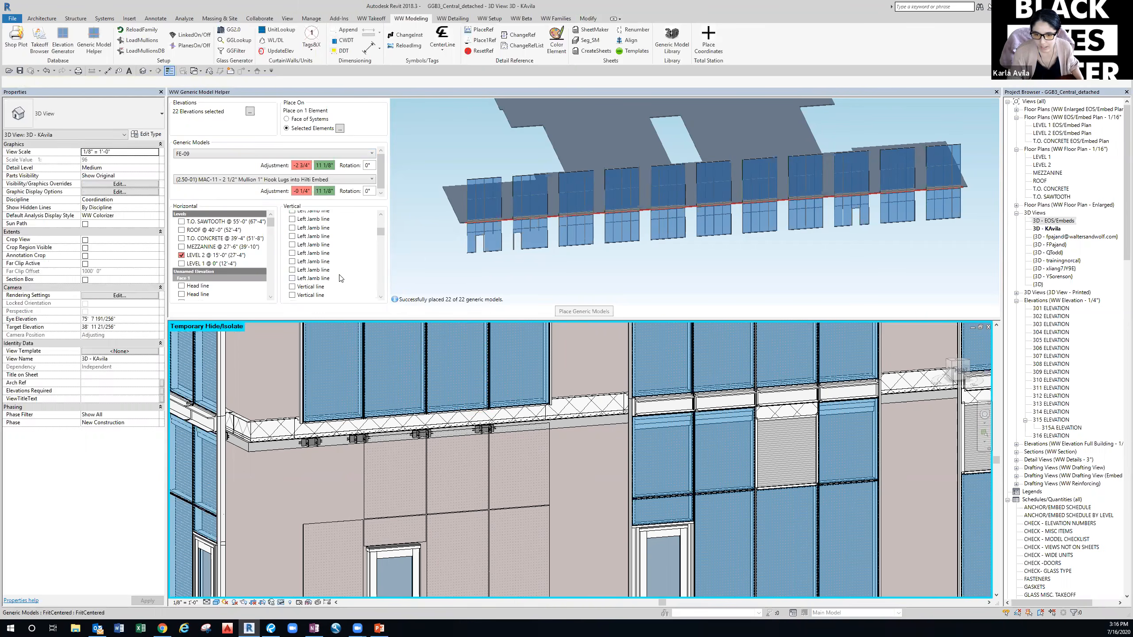
right_click(360, 259)
mouse_move(388, 264)
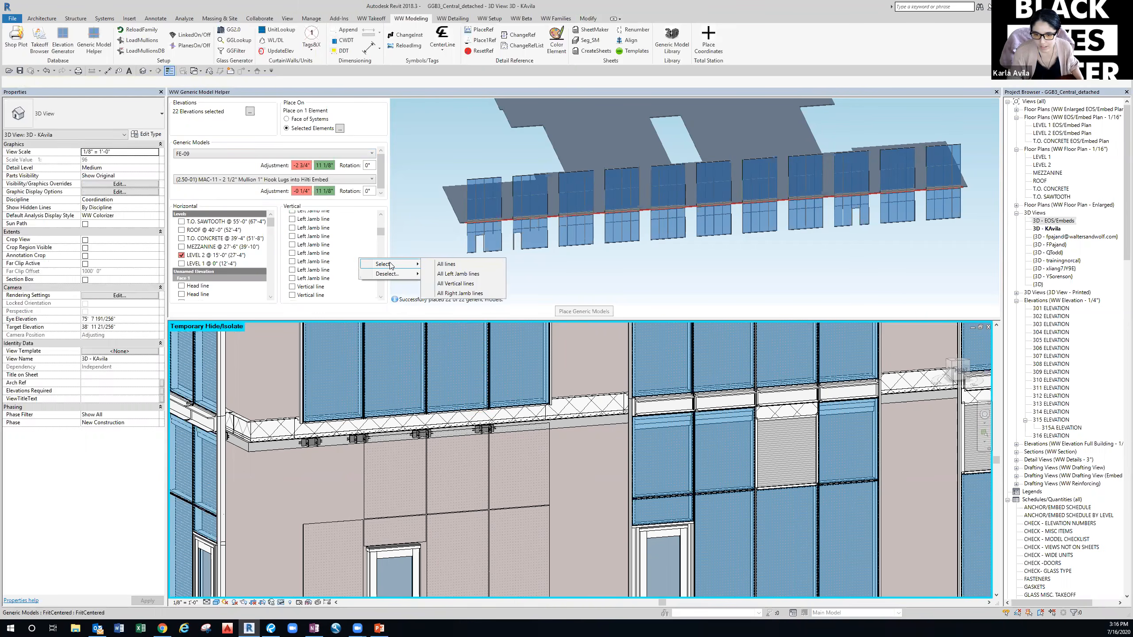
left_click(463, 294)
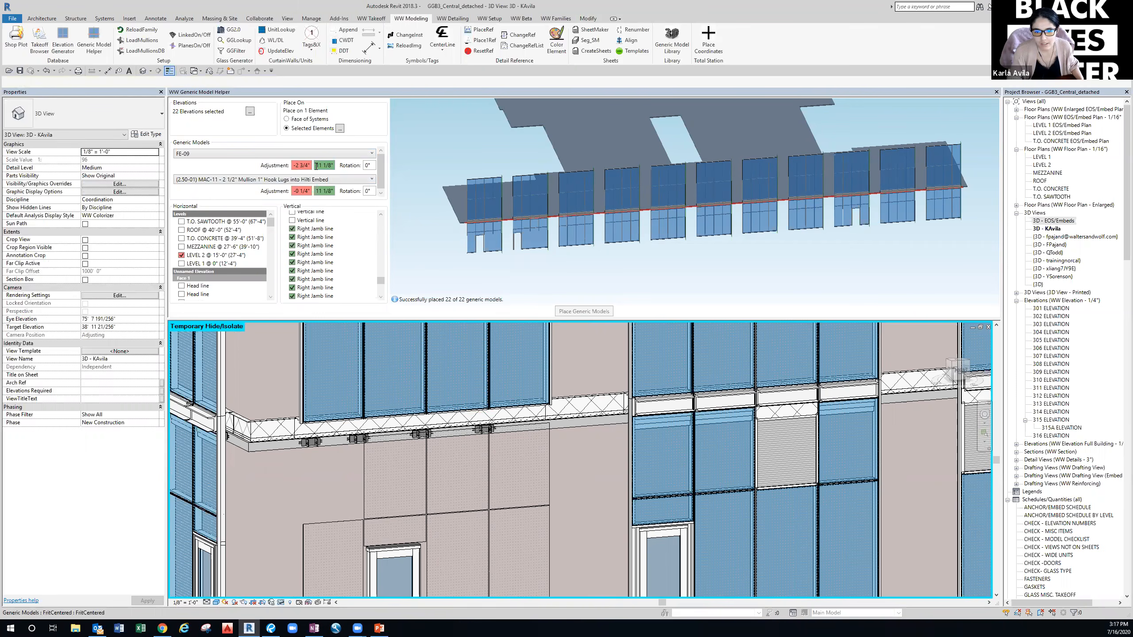
Make both embeds' second adjustments negative so they read -11 1/8".
type("-")
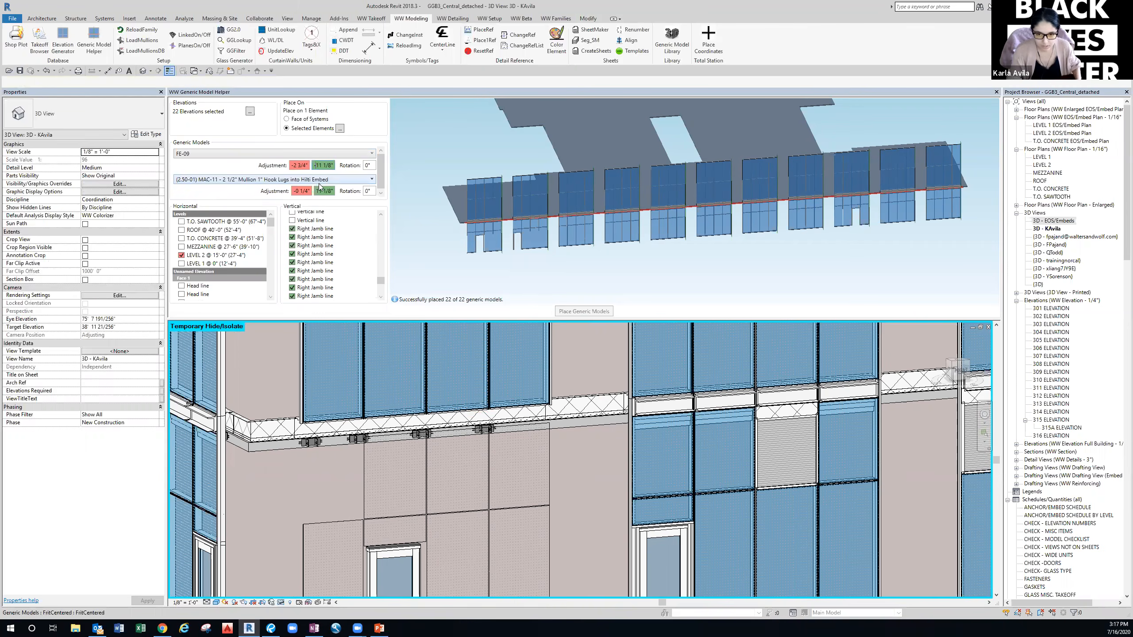
left_click(318, 190)
type("-")
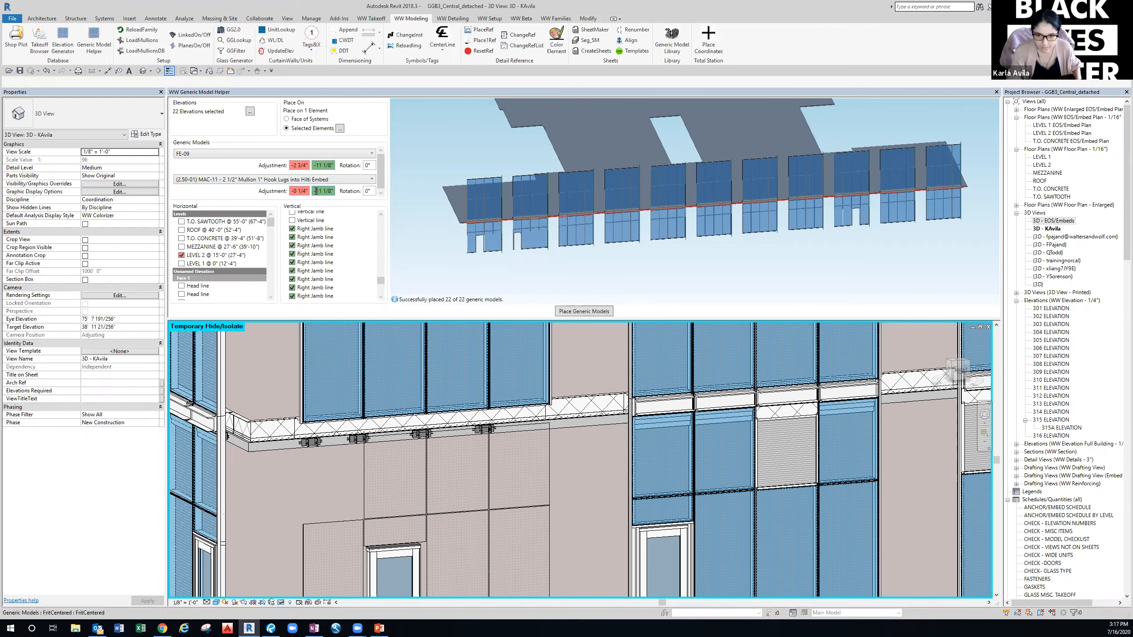
middle_click_drag(484, 274, 430, 275)
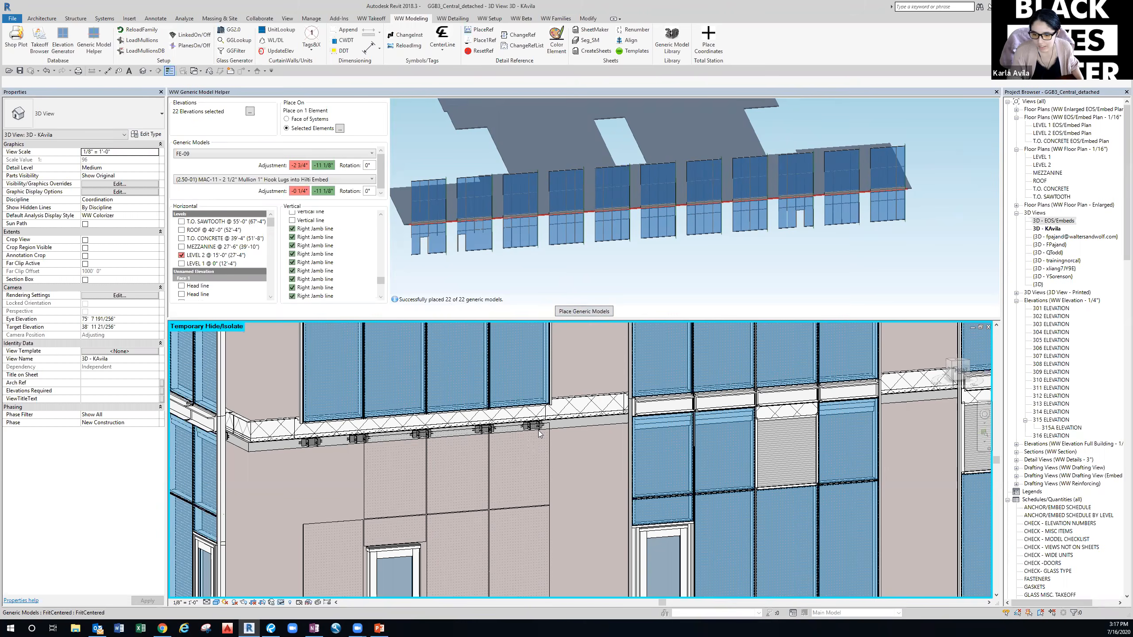
Inspect the hook-lug and HiltiEmbed FE-09 embeds' properties without changing them.
scroll(539, 436, "up", 5)
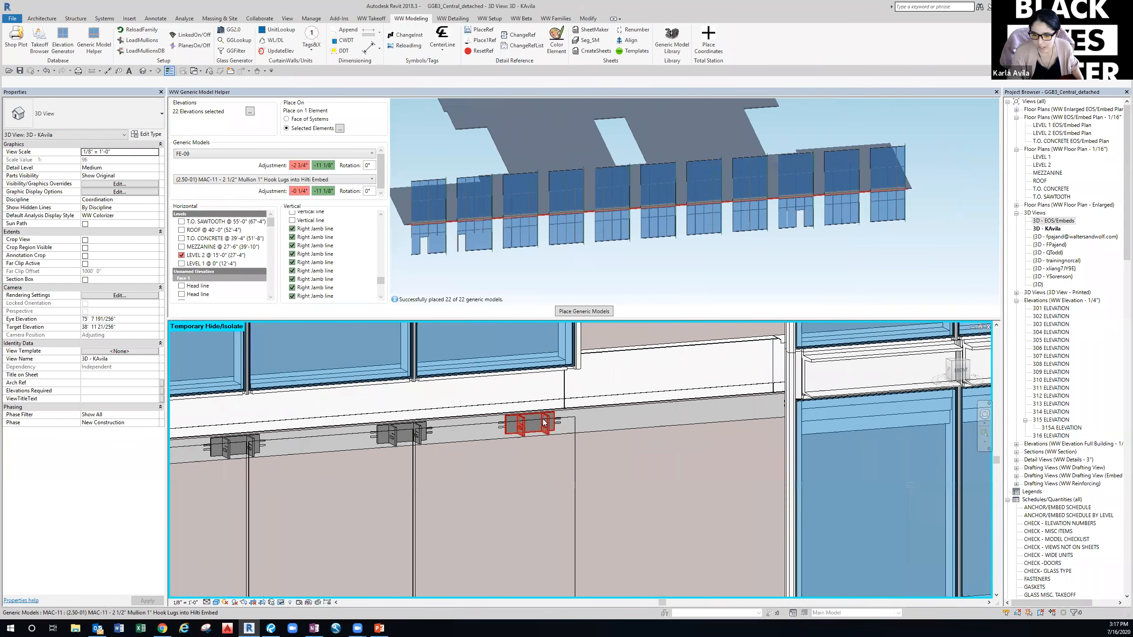
left_click(544, 419)
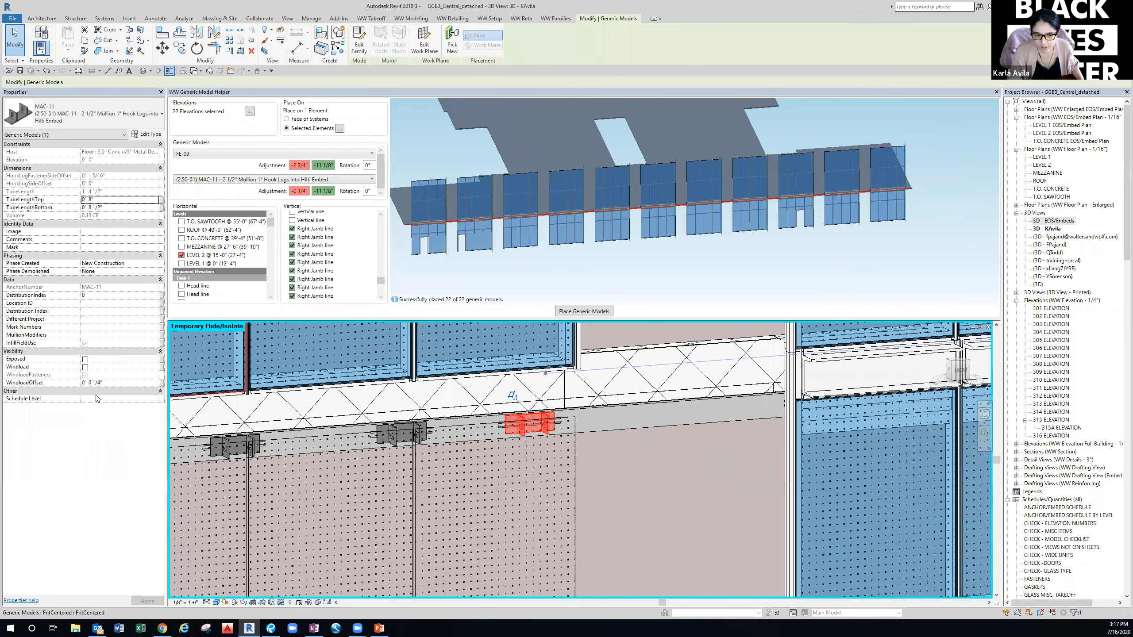
left_click(624, 477)
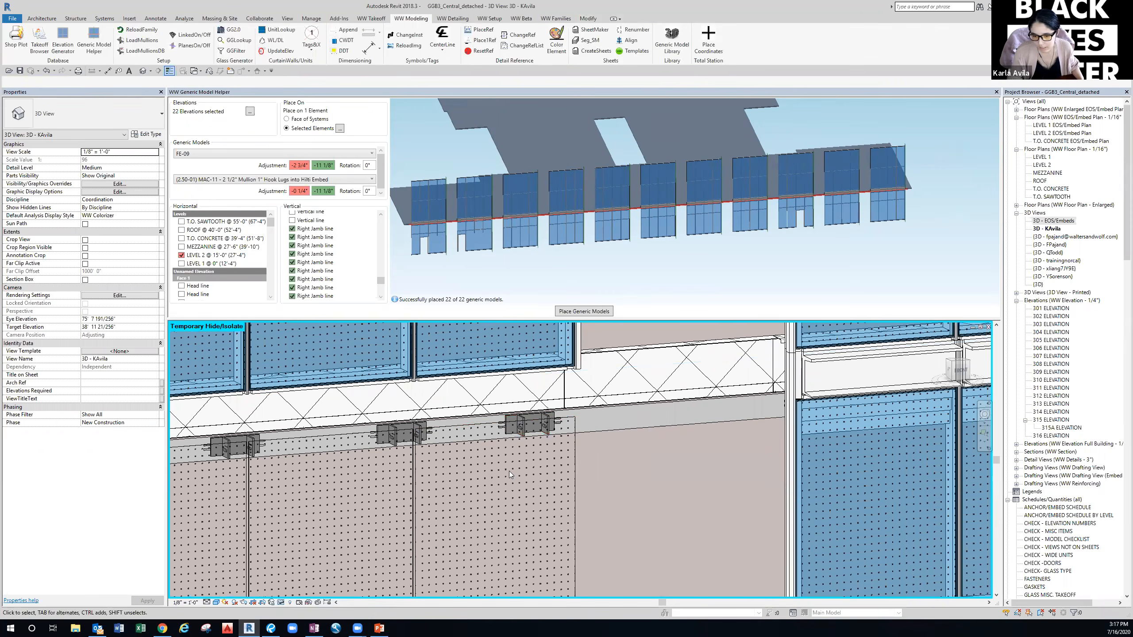
left_click(401, 432)
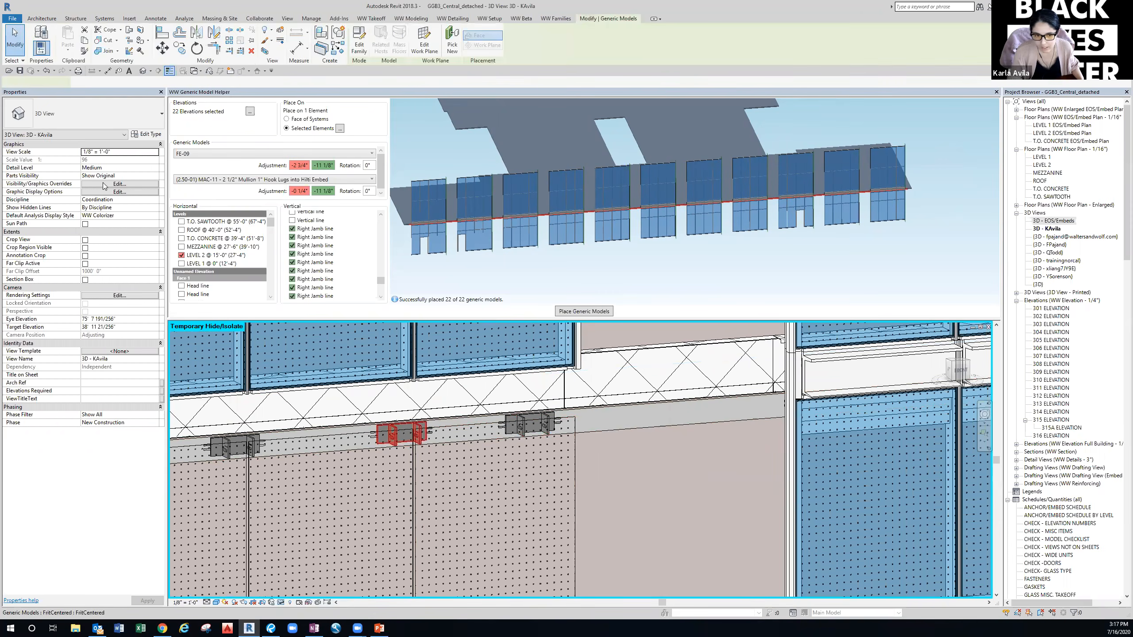
scroll(374, 436, "up", 3)
left_click(373, 432)
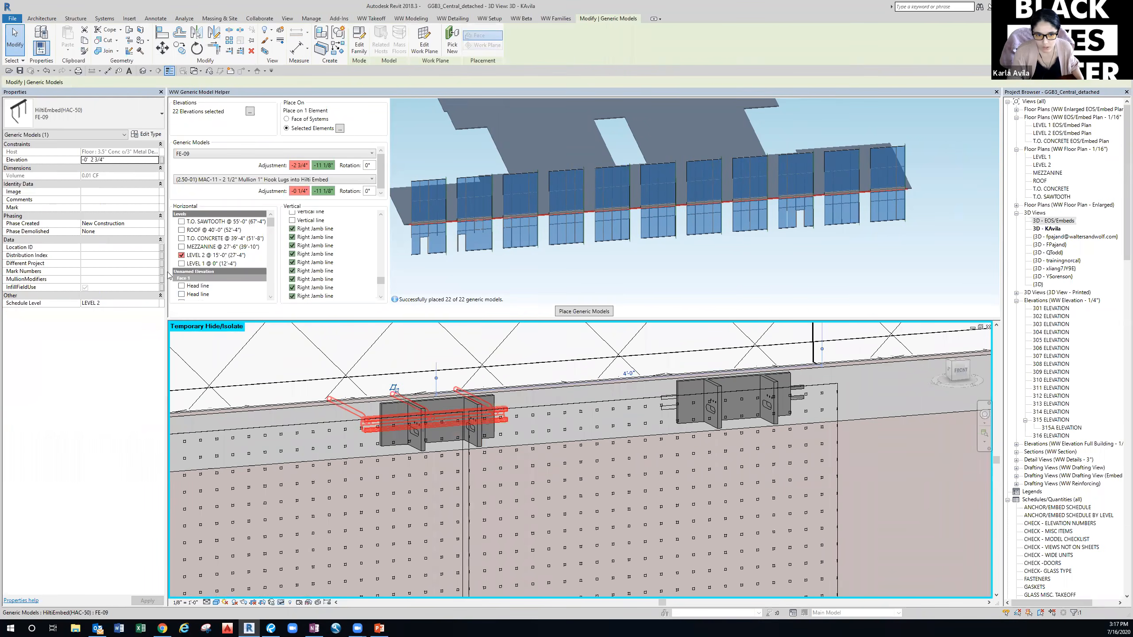
left_click(917, 488)
Temporarily hide the lower curtain wall to reveal more Level 2 embeds.
scroll(908, 487, "down", 5)
middle_click_drag(910, 486, 395, 452)
scroll(580, 504, "down", 2)
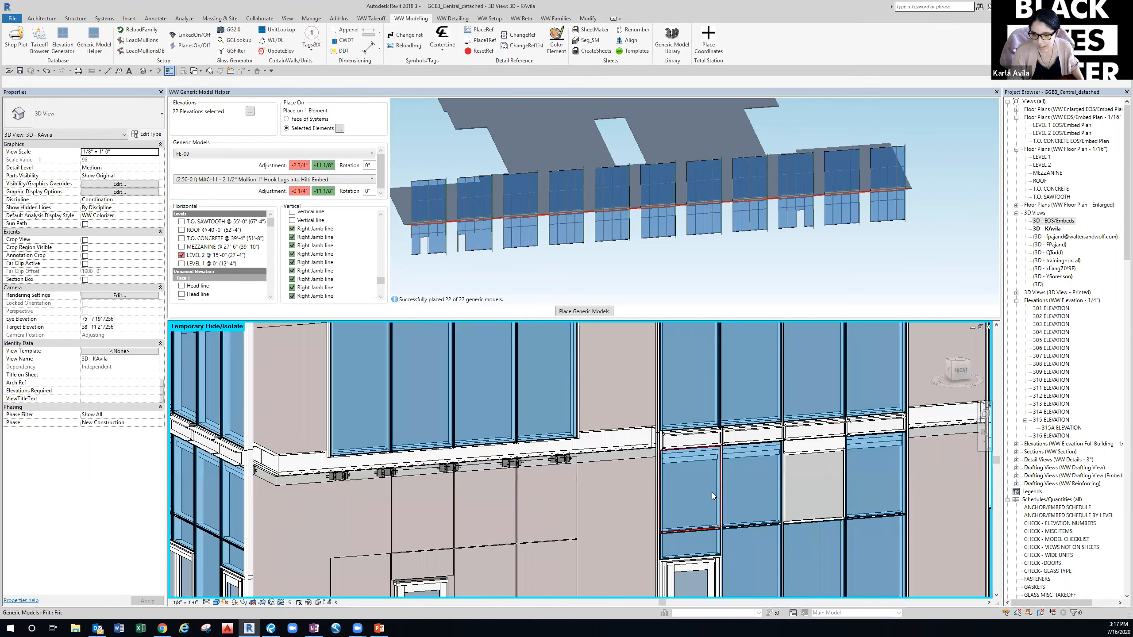
left_click(911, 481)
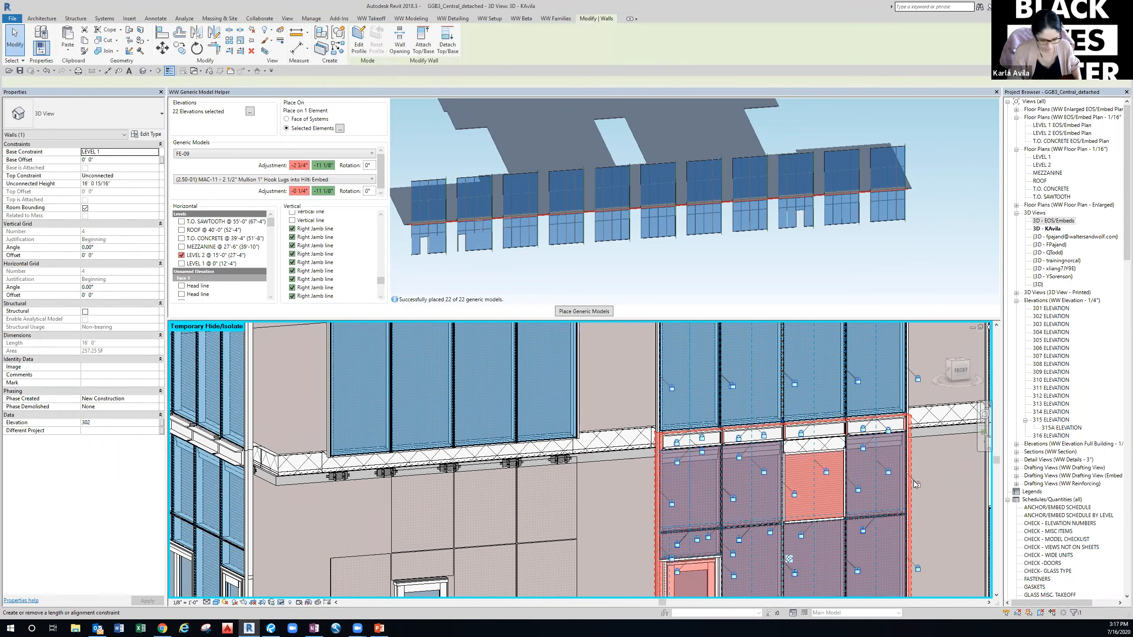
key("h")
key("h")
Review the facade, then restore all temporarily hidden elements with HR.
scroll(919, 491, "down", 2)
middle_click_drag(908, 495, 674, 501)
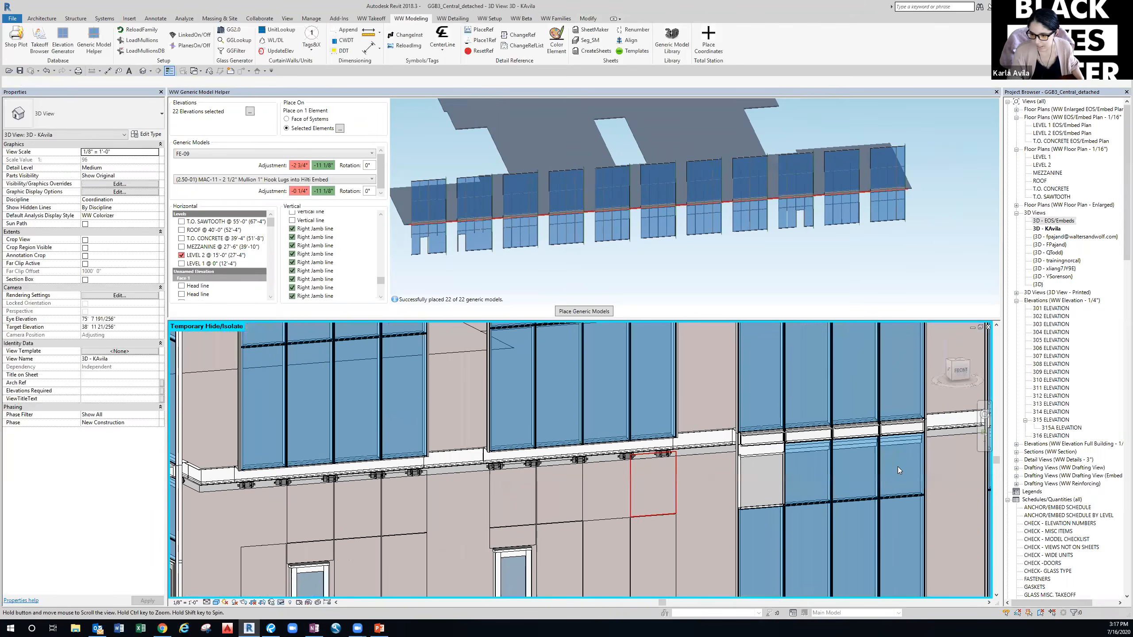
scroll(745, 483, "down", 3)
middle_click_drag(769, 489, 694, 479)
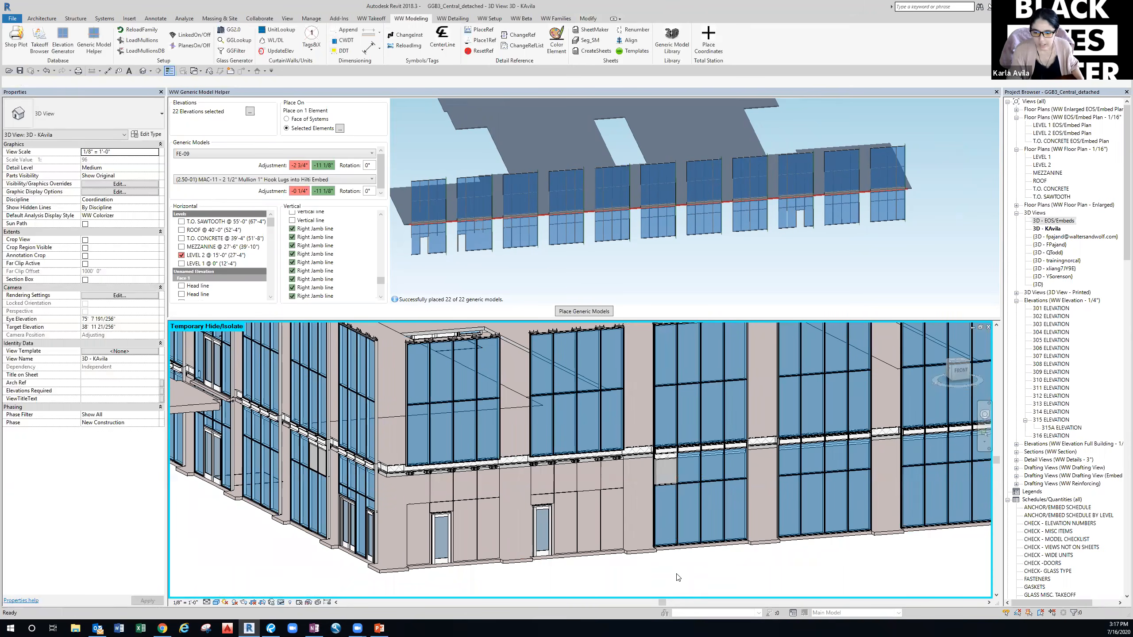
key("h")
key("r")
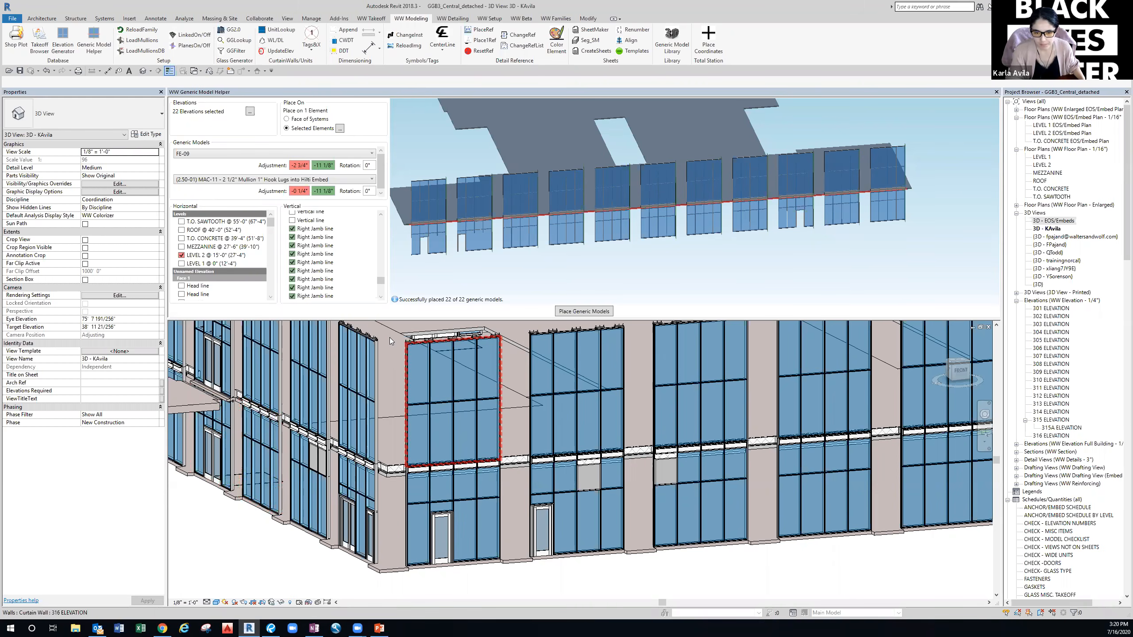
Uncheck all vertical lines and switch placement to Face of Systems.
right_click(354, 259)
mouse_move(388, 274)
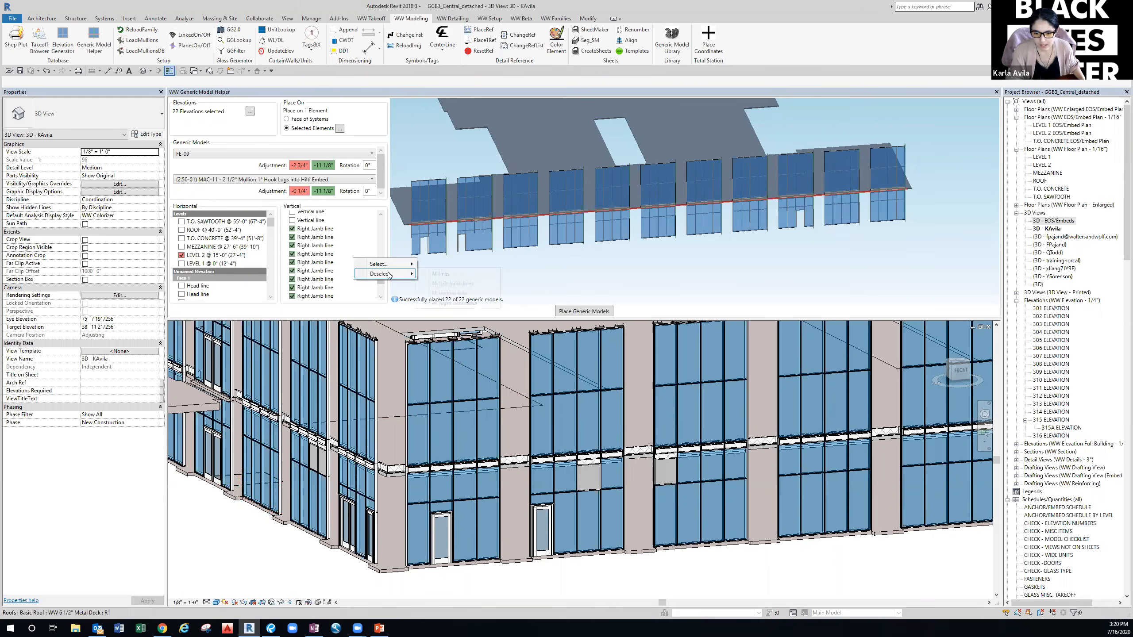
left_click(431, 275)
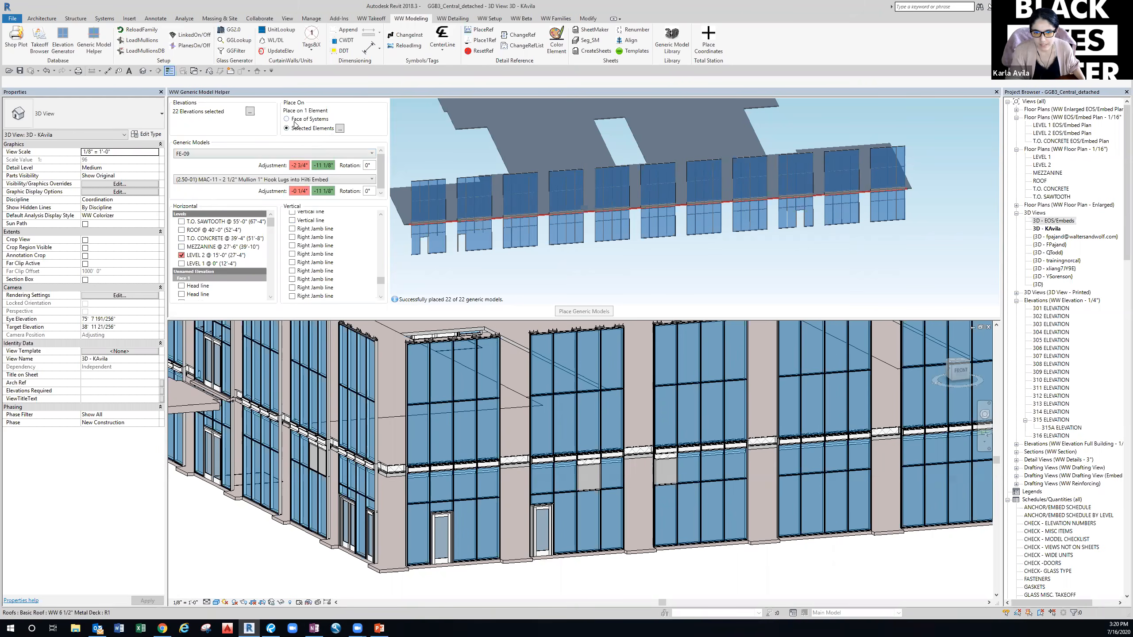
left_click(286, 119)
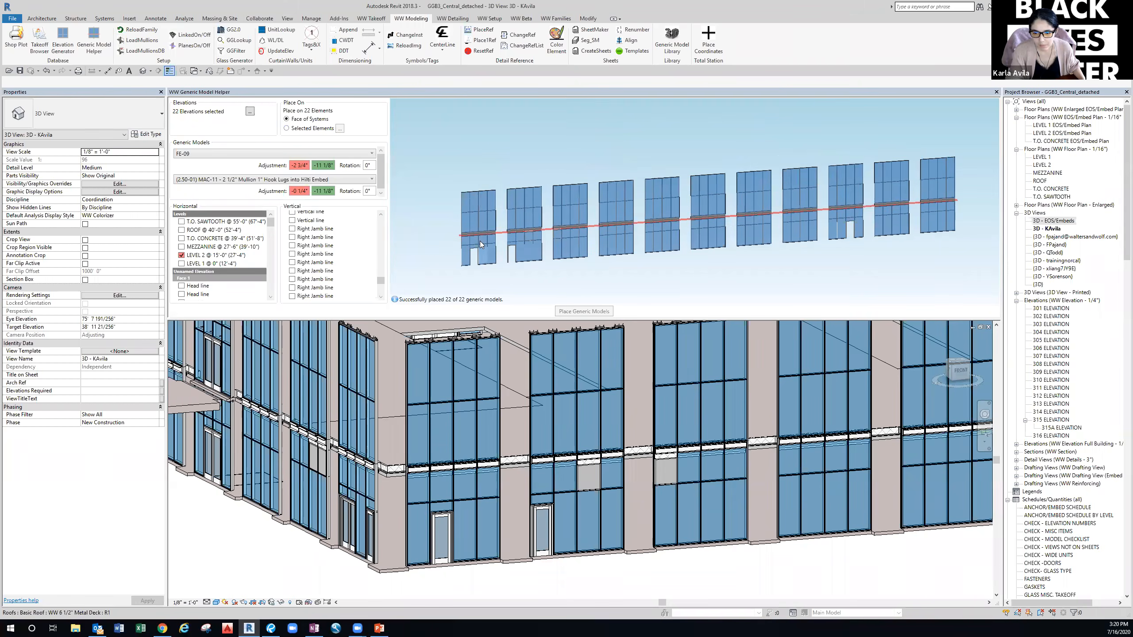
scroll(477, 239, "up", 5)
middle_click_drag(461, 240, 505, 242)
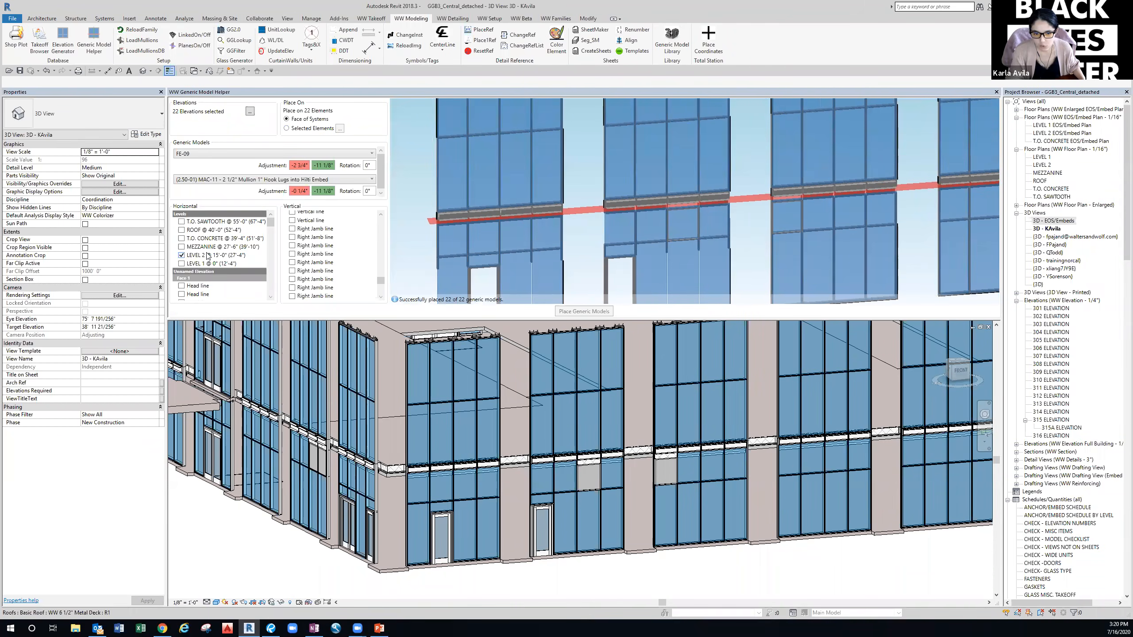
Remove the MAC-11 mullion embed row and browse the generic model list for the remaining row.
right_click(239, 188)
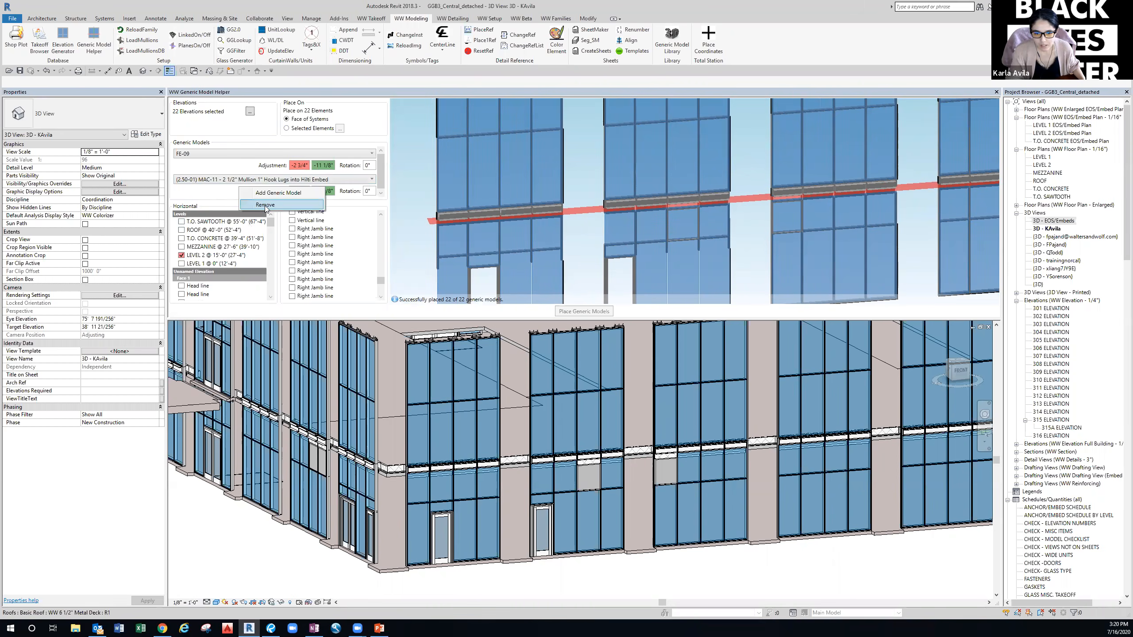
left_click(265, 206)
left_click(213, 155)
scroll(216, 178, "up", 2)
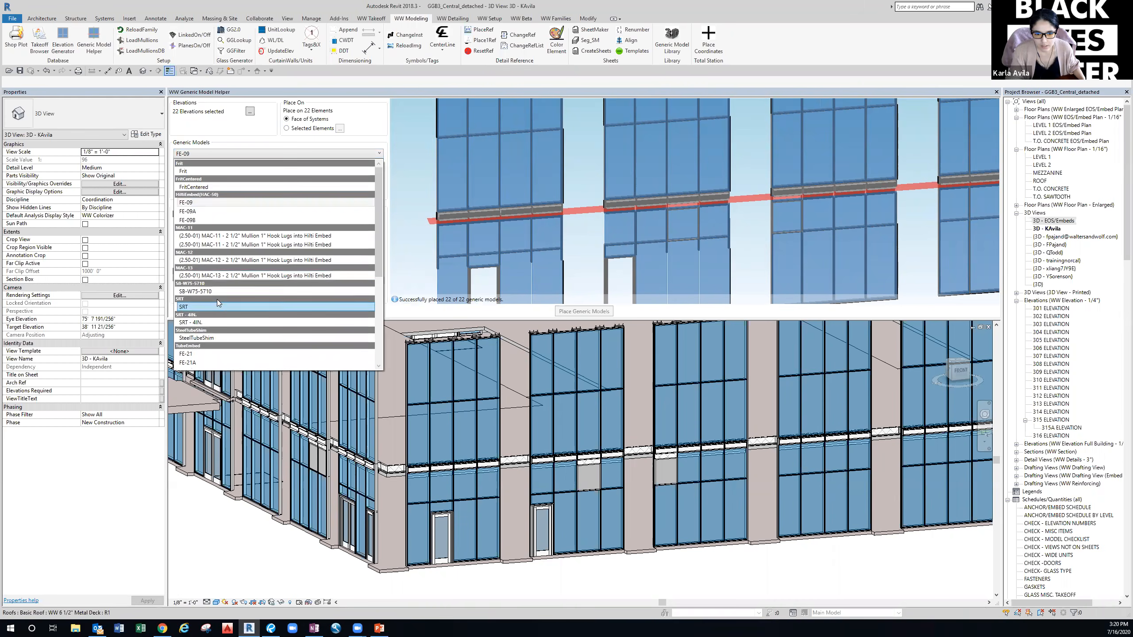
Choose SB-W75-5710 as the generic model with adjustments of 1'-5 3/8" and 0".
left_click(190, 292)
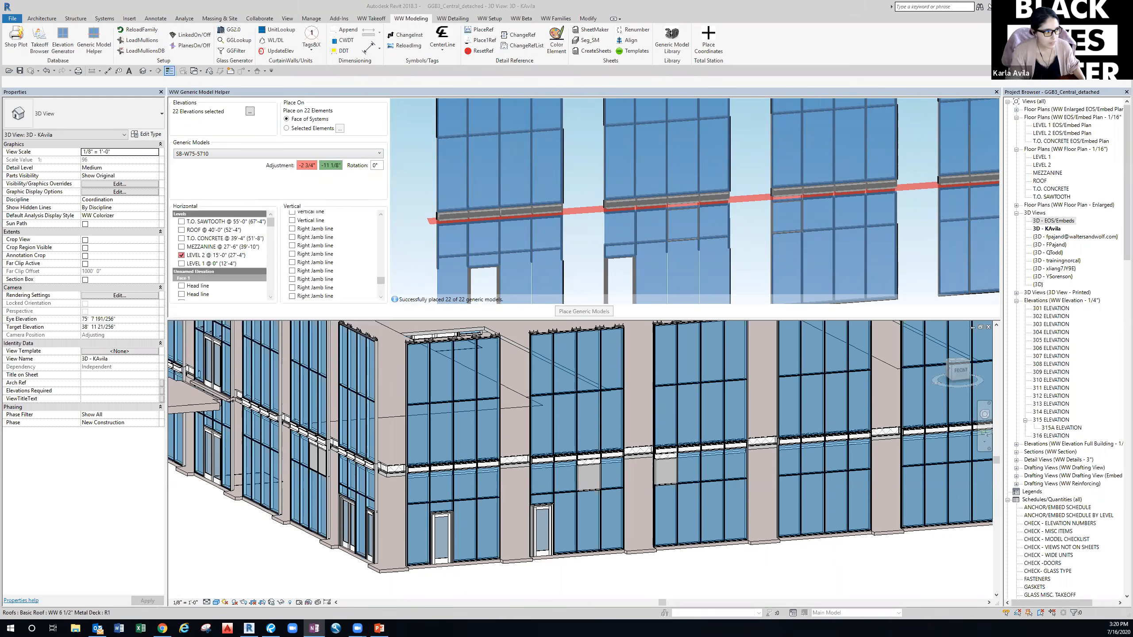
left_click(314, 166)
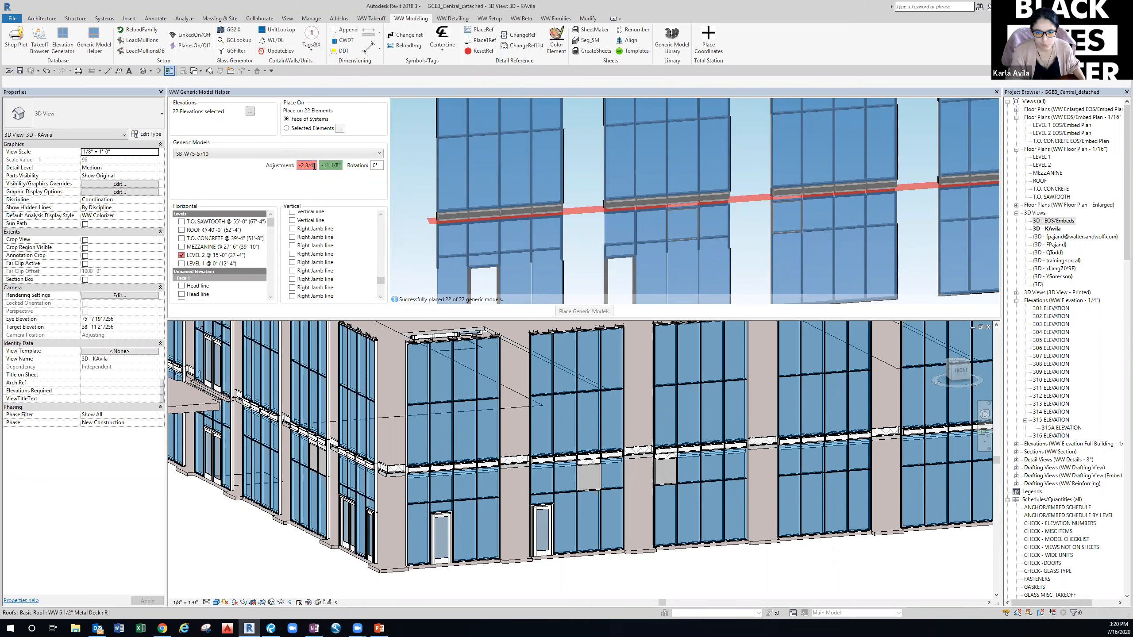
left_click_drag(299, 167, 295, 167)
type("1' 5\" 3/8")
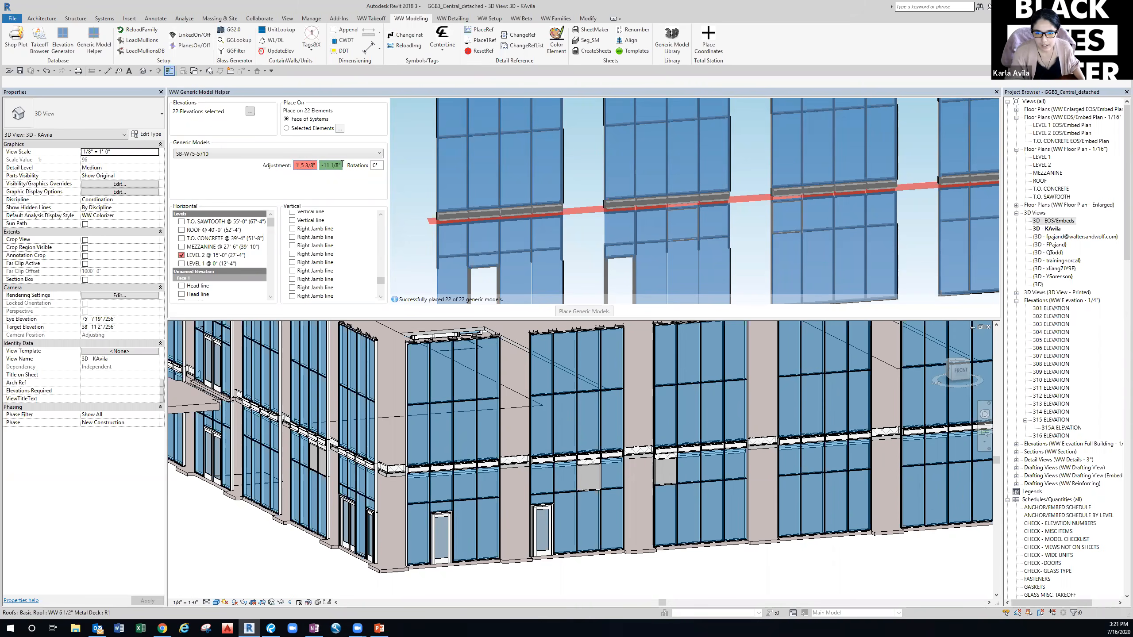
left_click(338, 165)
key("BackSpace")
key("BackSpace")
key("BackSpace")
key("BackSpace")
key("BackSpace")
key("BackSpace")
key("BackSpace")
type("0")
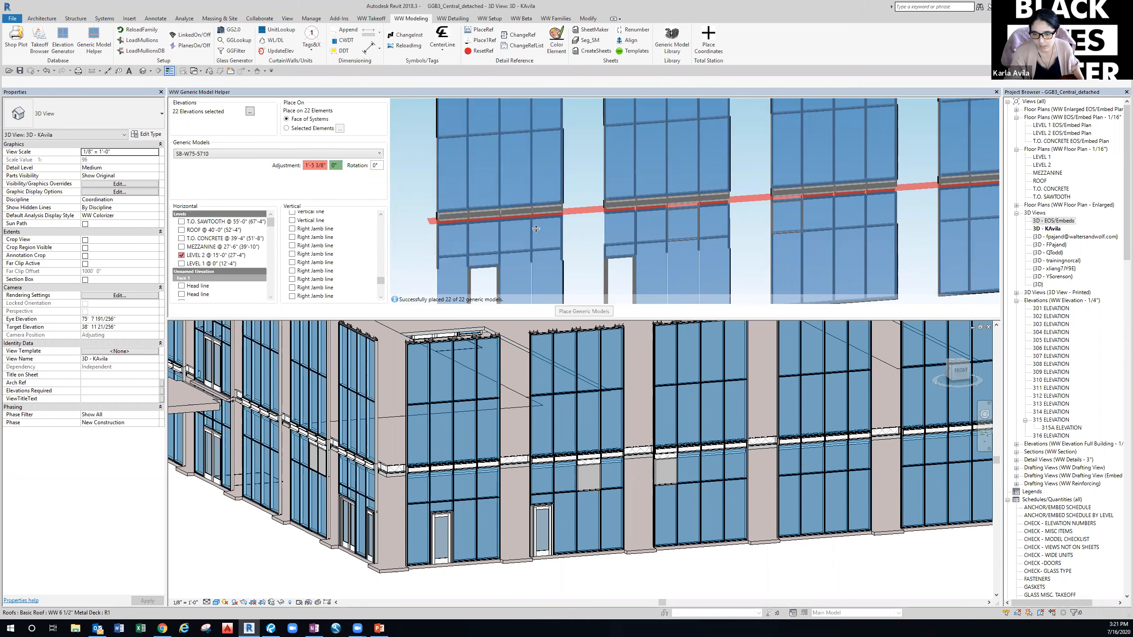
right_click(343, 246)
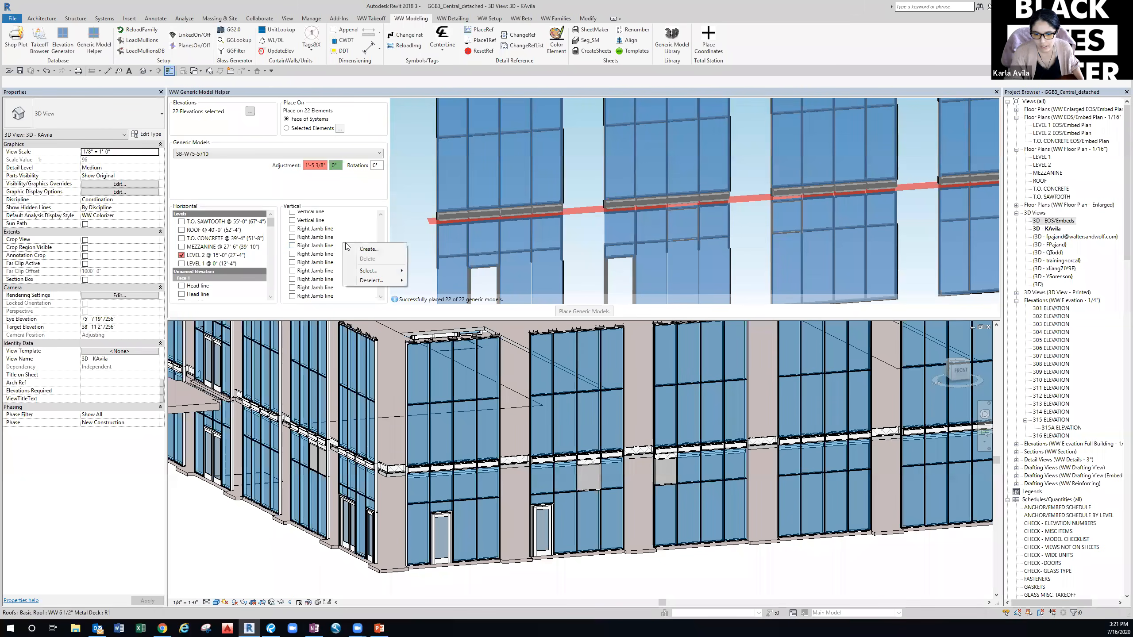
Check all vertical mullion lines as placement targets.
mouse_move(398, 273)
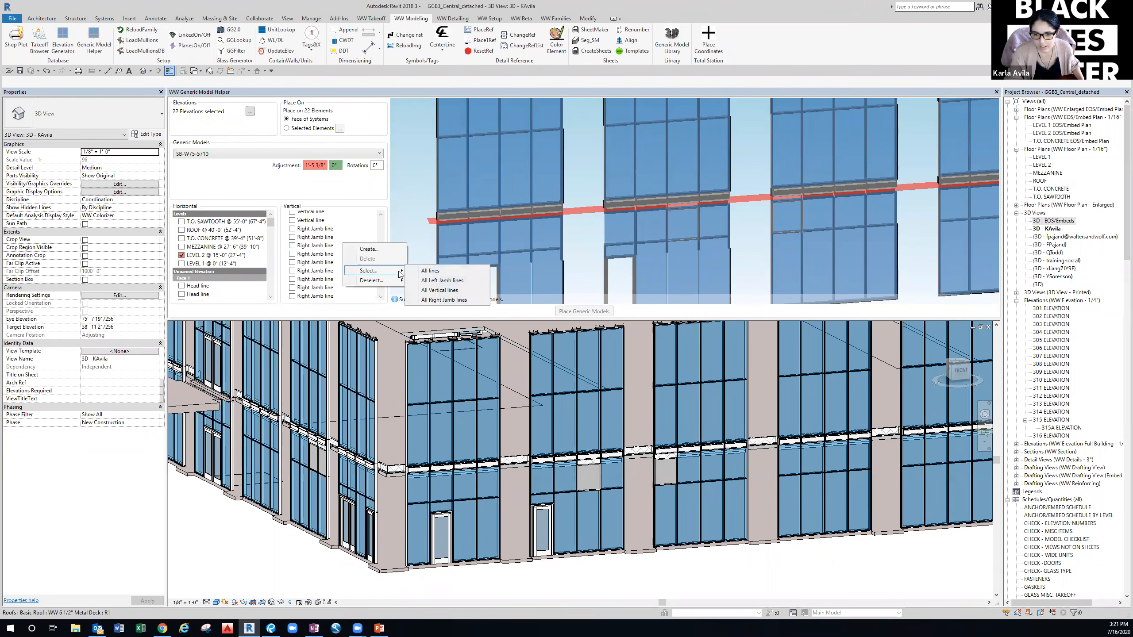
left_click(437, 291)
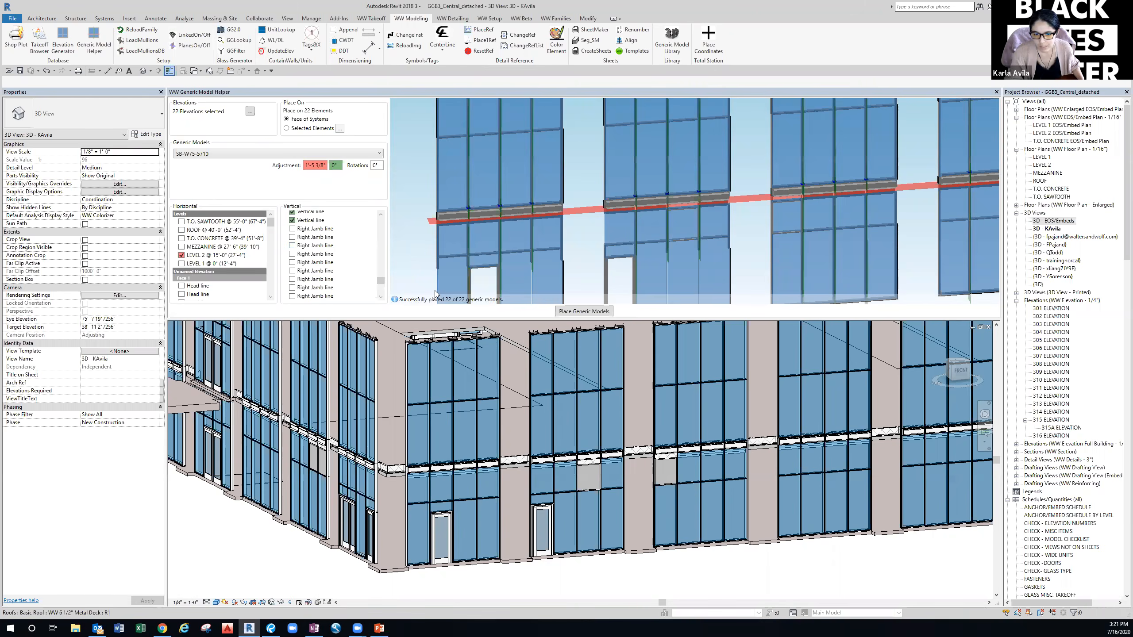
scroll(478, 220, "up", 6)
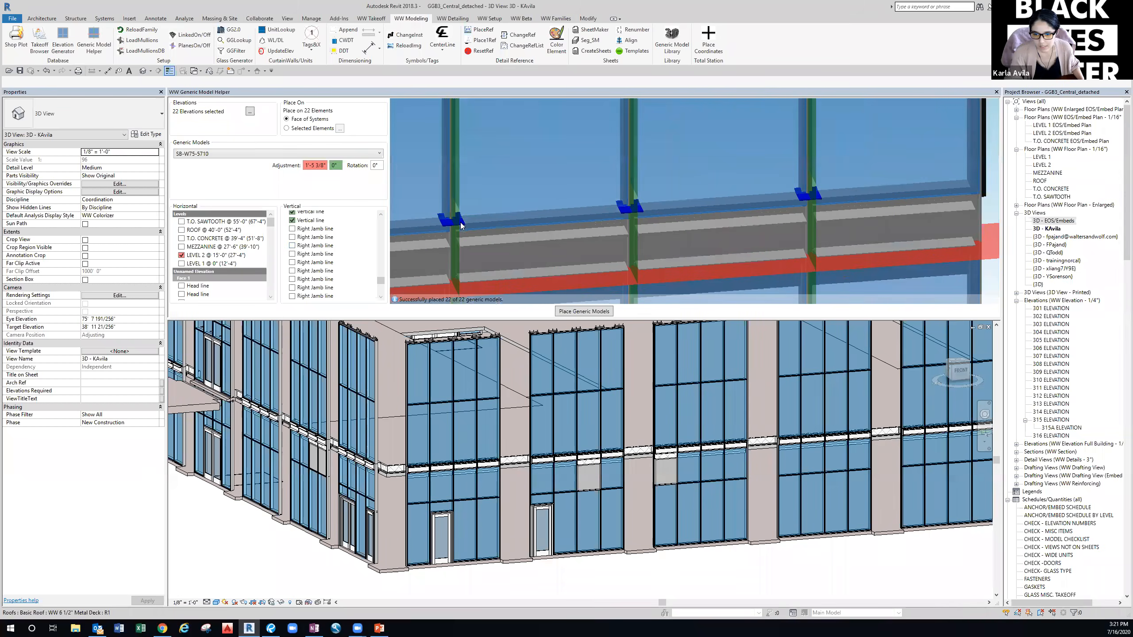
middle_click_drag(533, 230, 543, 236)
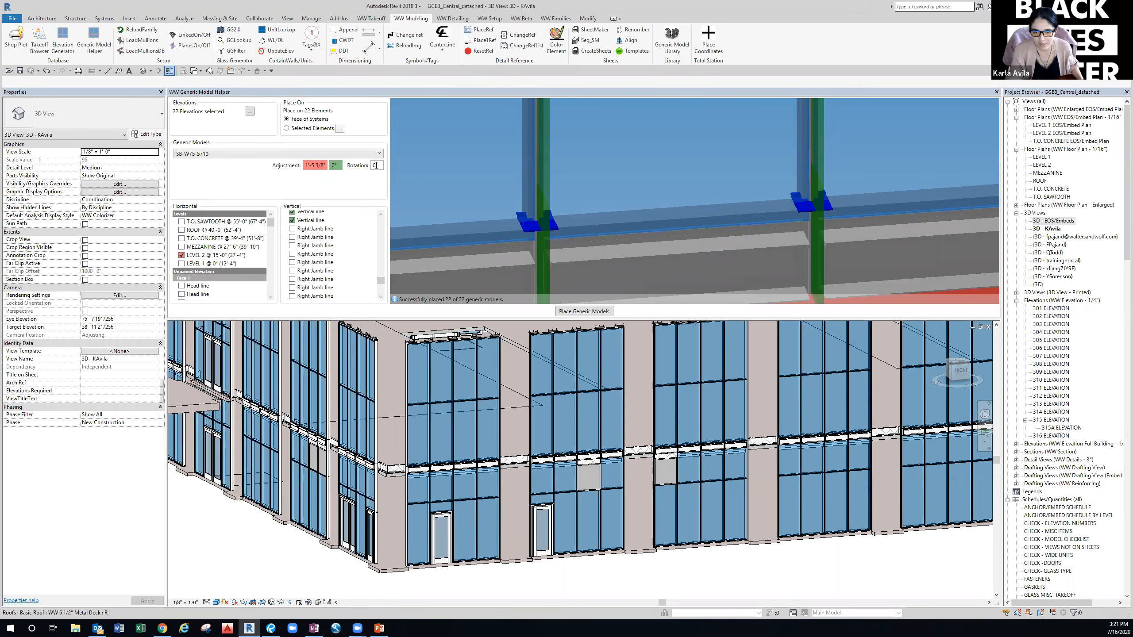
Set the SB-W75-5710 embed rotation to 90° and review the embeds in the preview.
type("9")
left_click(423, 184)
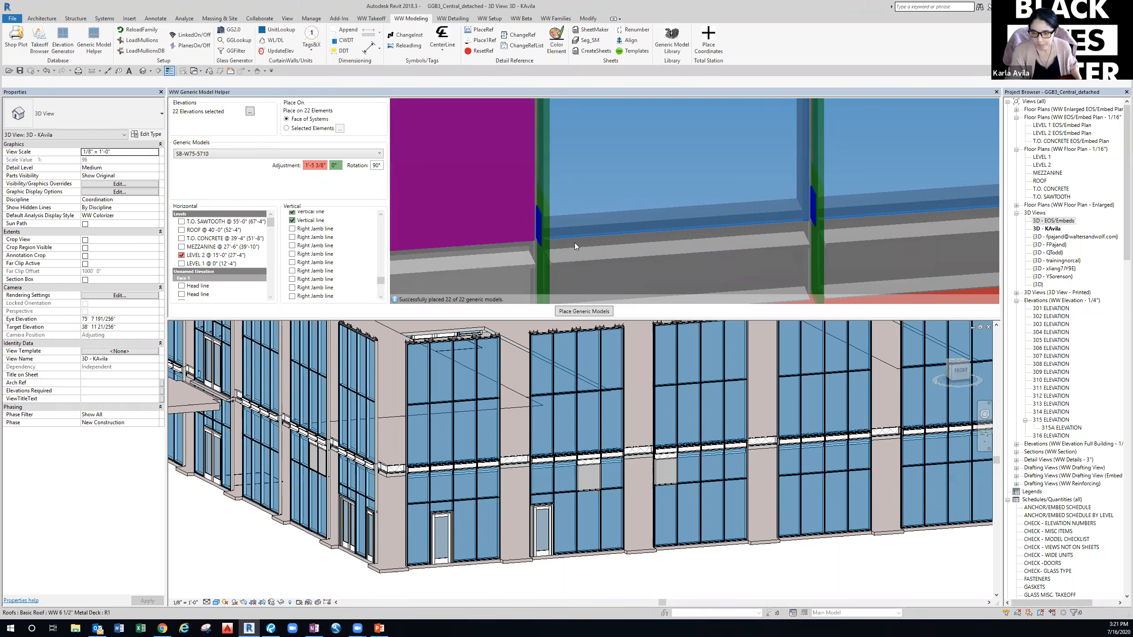
left_click(579, 215)
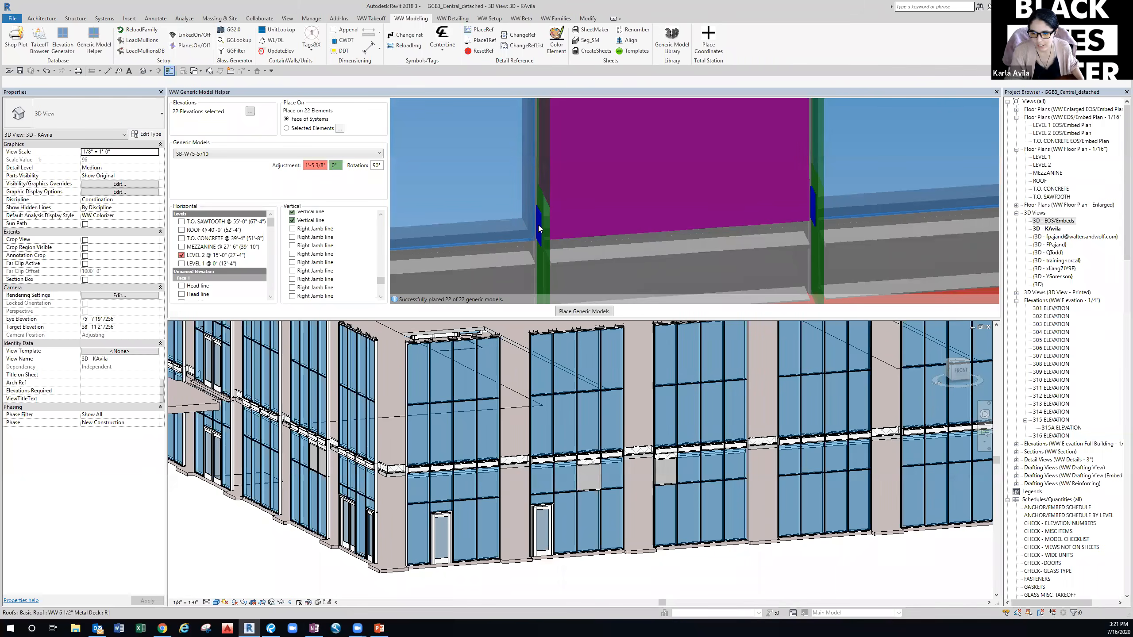
scroll(536, 217, "up", 3)
scroll(558, 236, "down", 3)
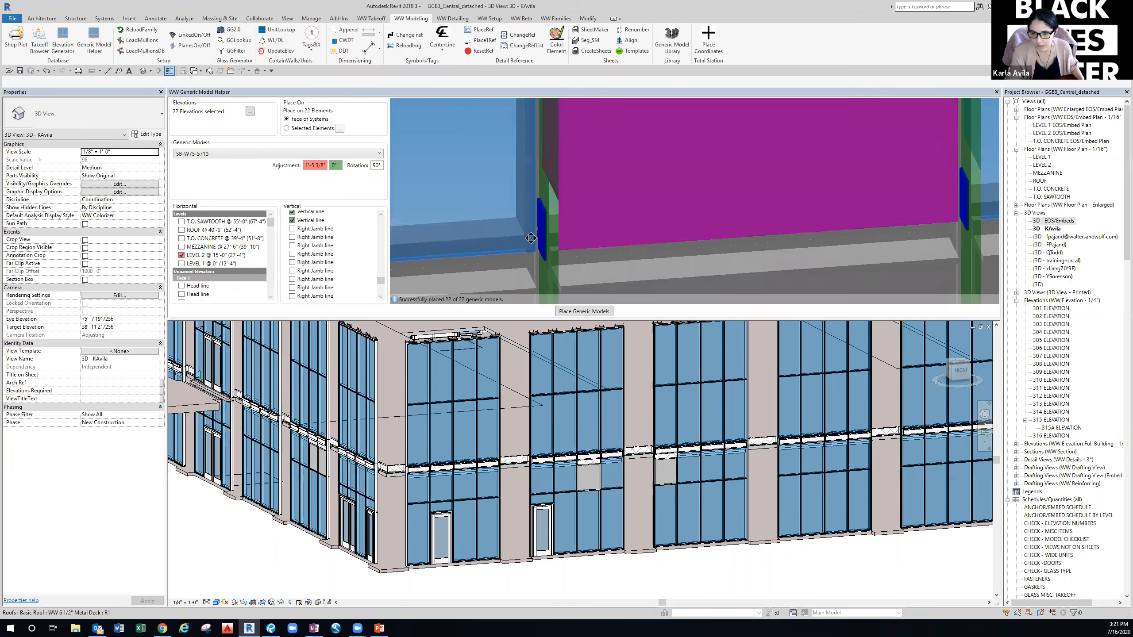
scroll(588, 238, "down", 3)
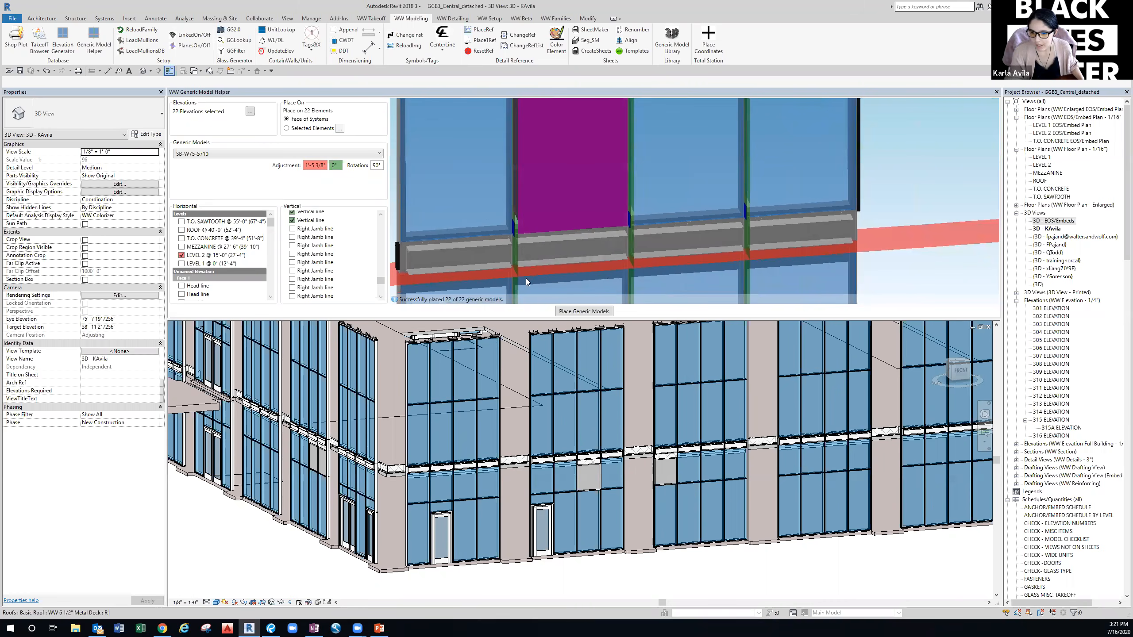
middle_click_drag(527, 269, 536, 264)
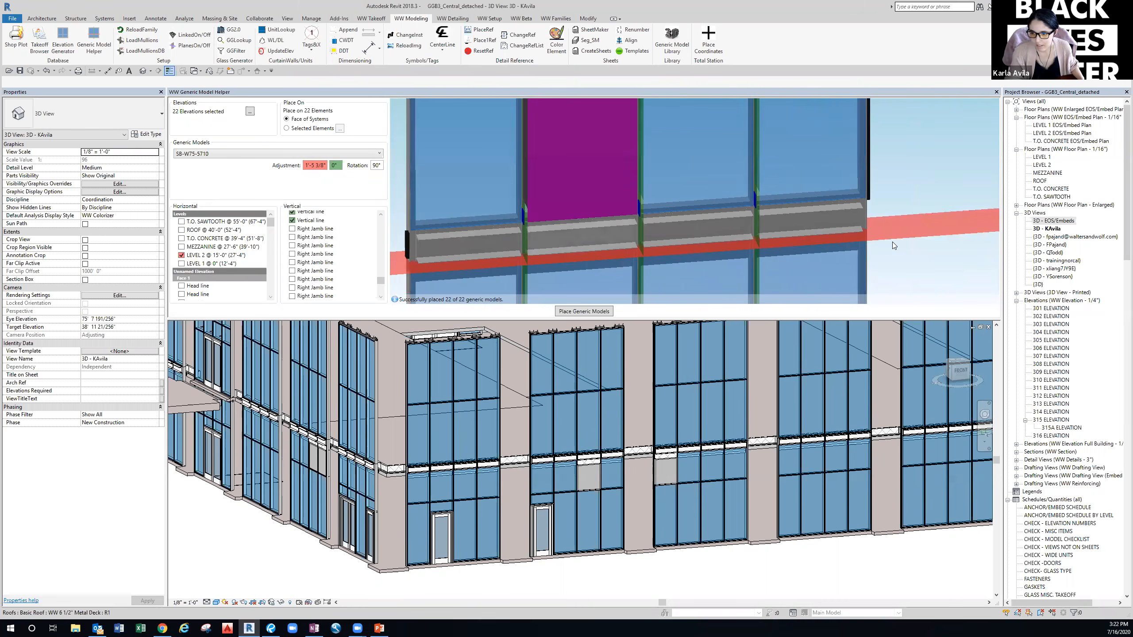
scroll(893, 260, "down", 3)
middle_click_drag(878, 259, 660, 260)
Place the SB-W75-5710 embeds on all 33 checked vertical mullion lines.
scroll(660, 269, "down", 3)
scroll(643, 261, "down", 3)
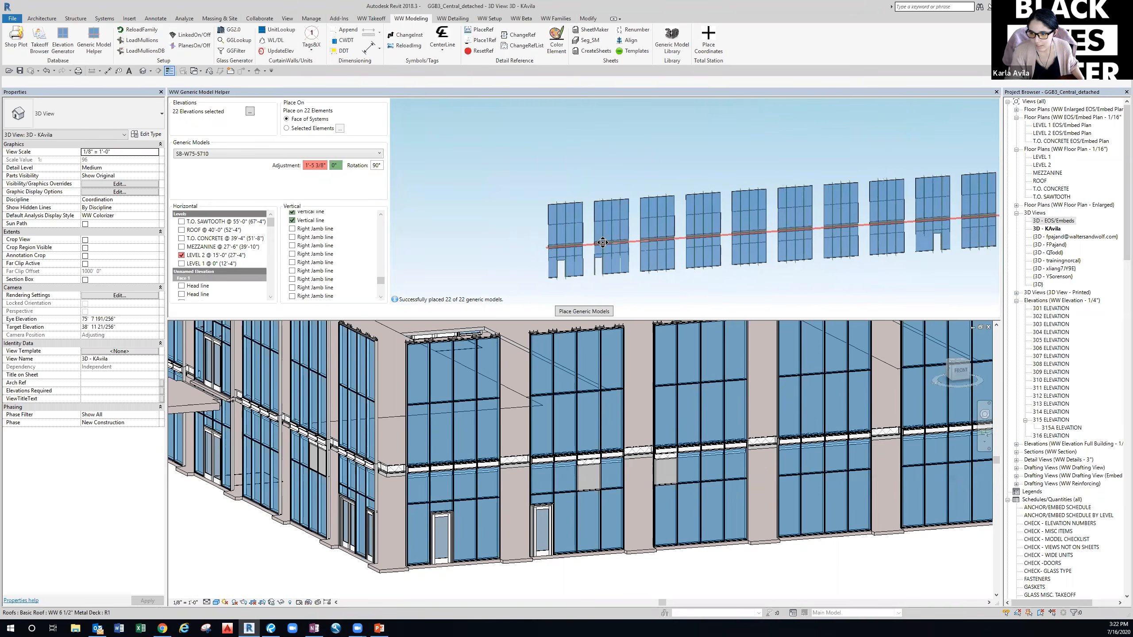
scroll(713, 243, "down", 4)
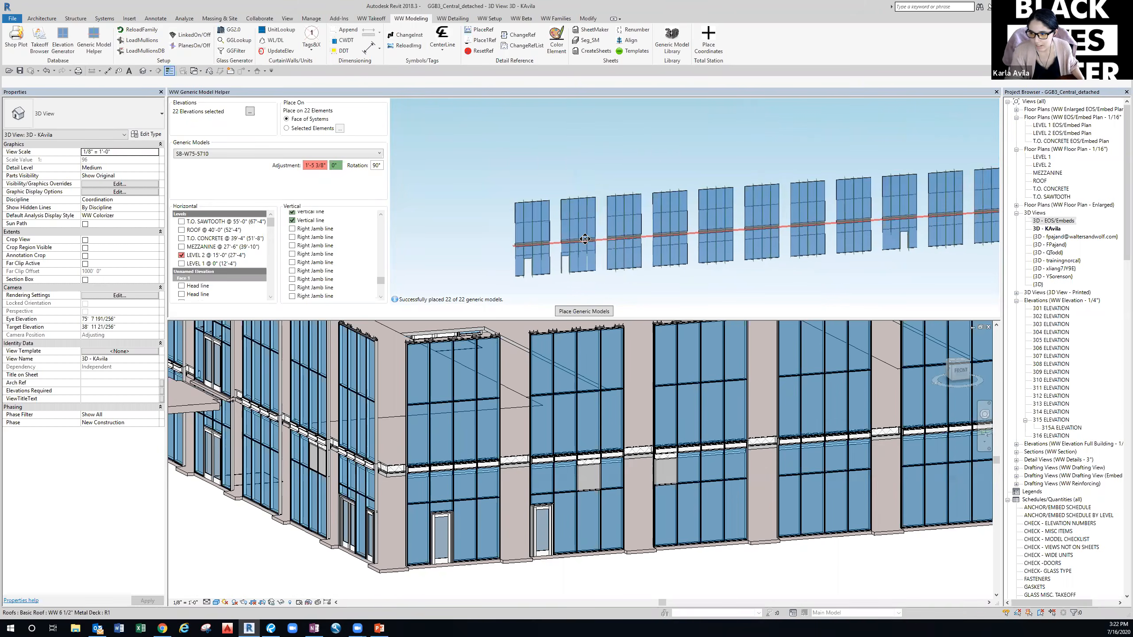
left_click(591, 313)
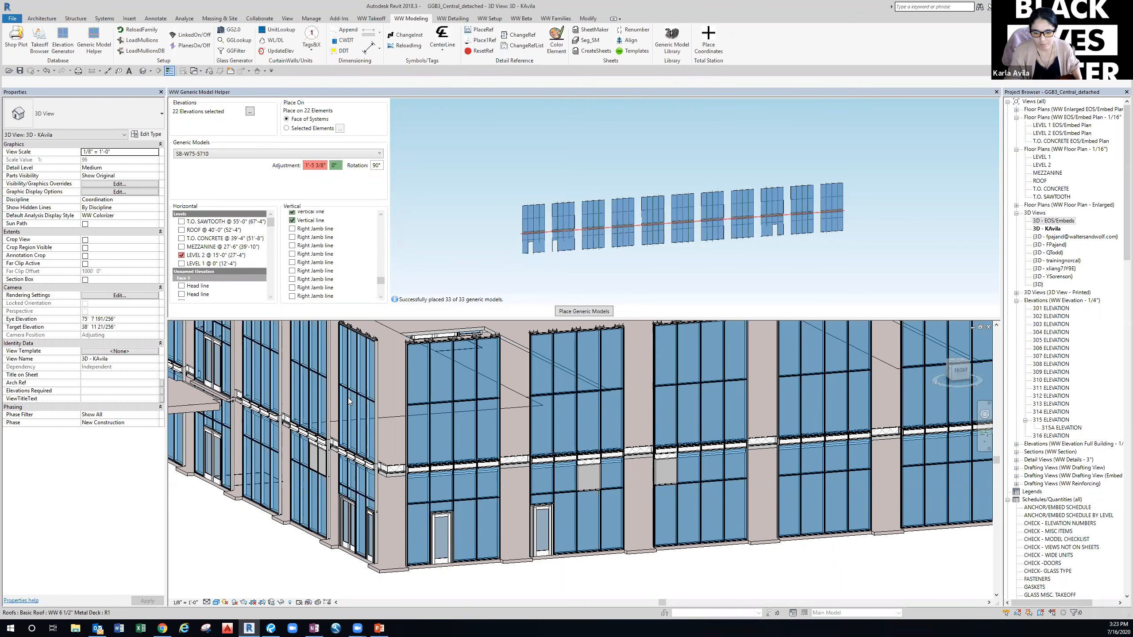
scroll(491, 491, "up", 5)
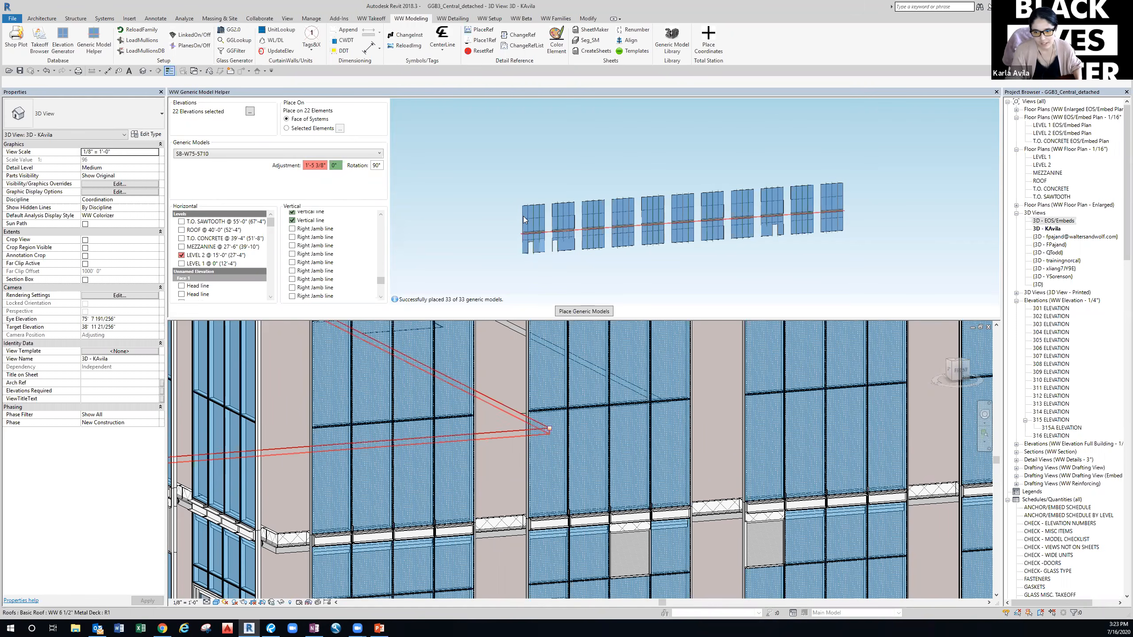
Zoom into the mullion–slab joint and select a placed SB-W75-5710 bracket to check its properties.
scroll(523, 216, "up", 5)
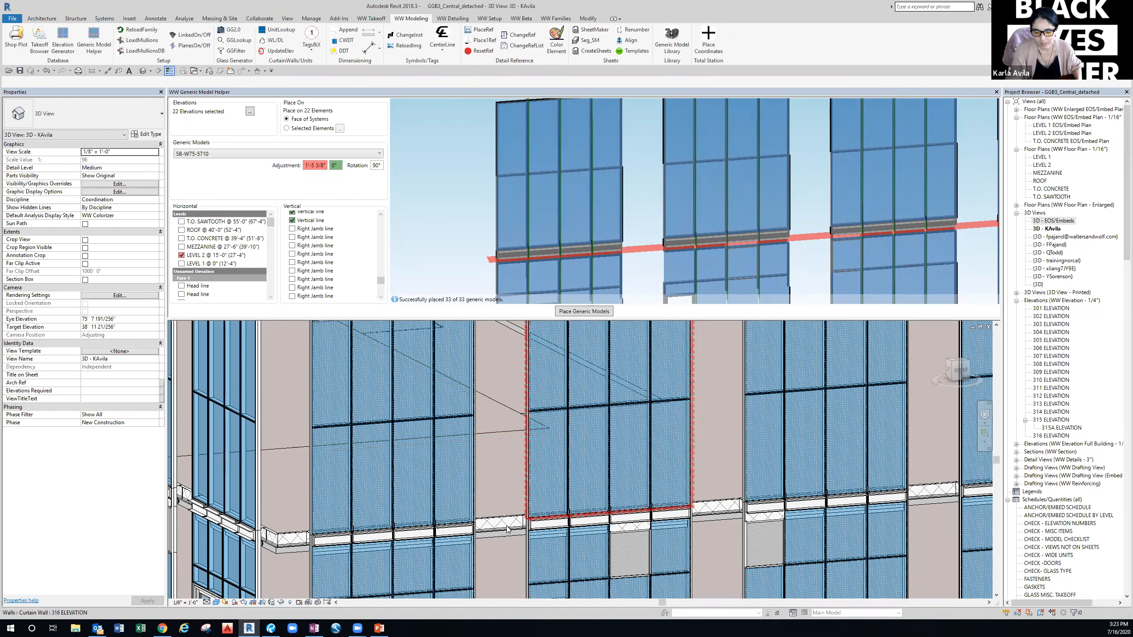
scroll(508, 480, "up", 3)
middle_click_drag(656, 482, 816, 443)
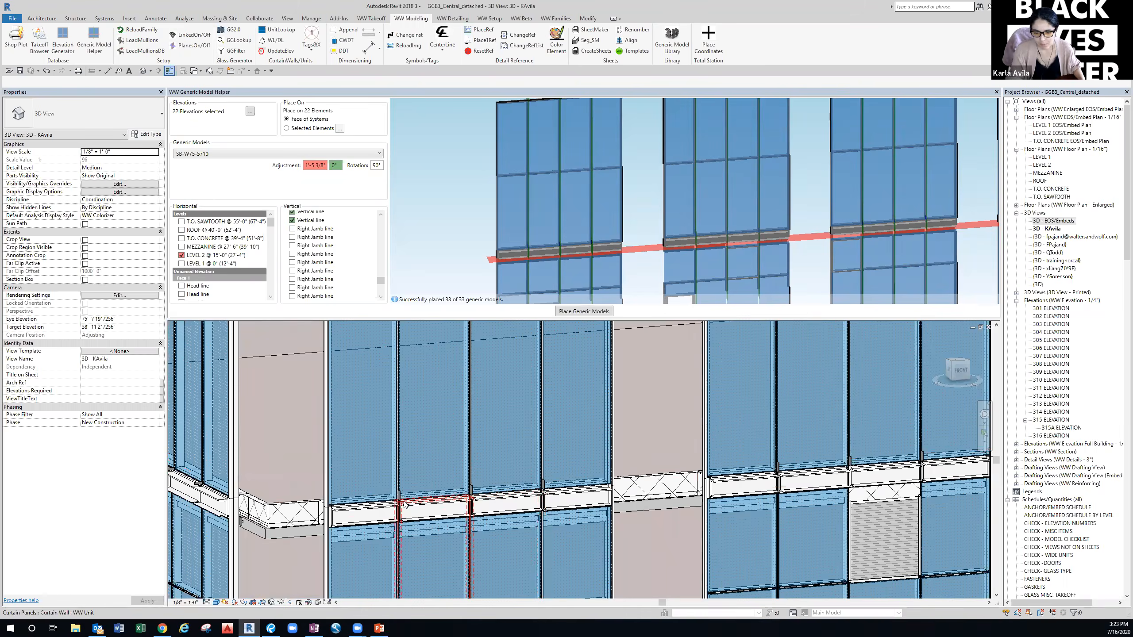
scroll(399, 506, "up", 4)
middle_click_drag(396, 504, 490, 496)
scroll(490, 495, "up", 2)
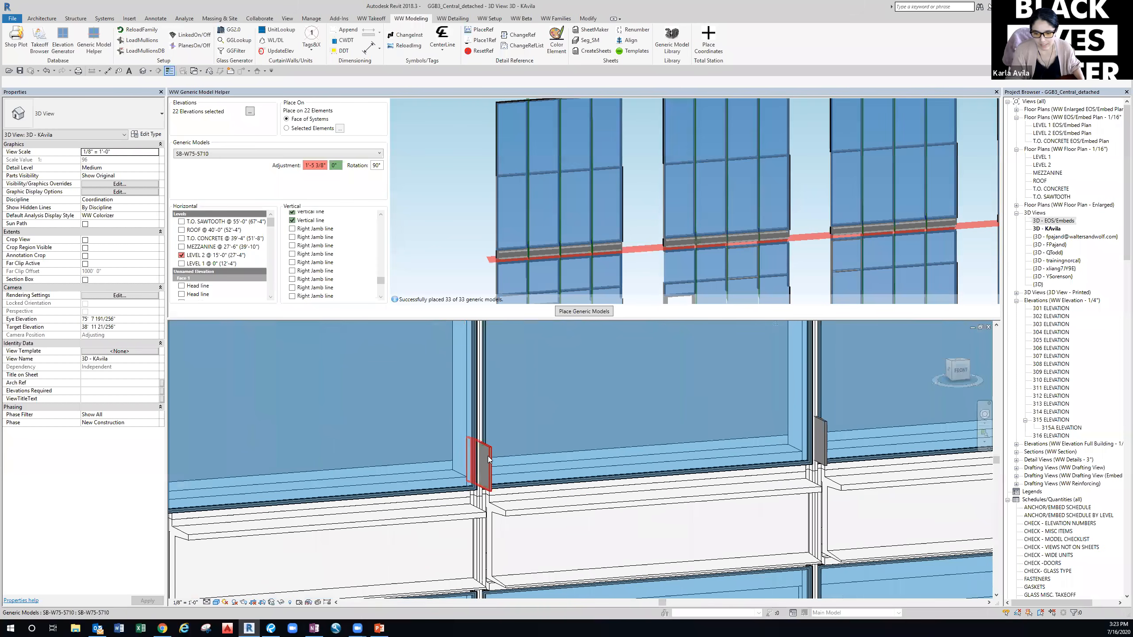
left_click(488, 460)
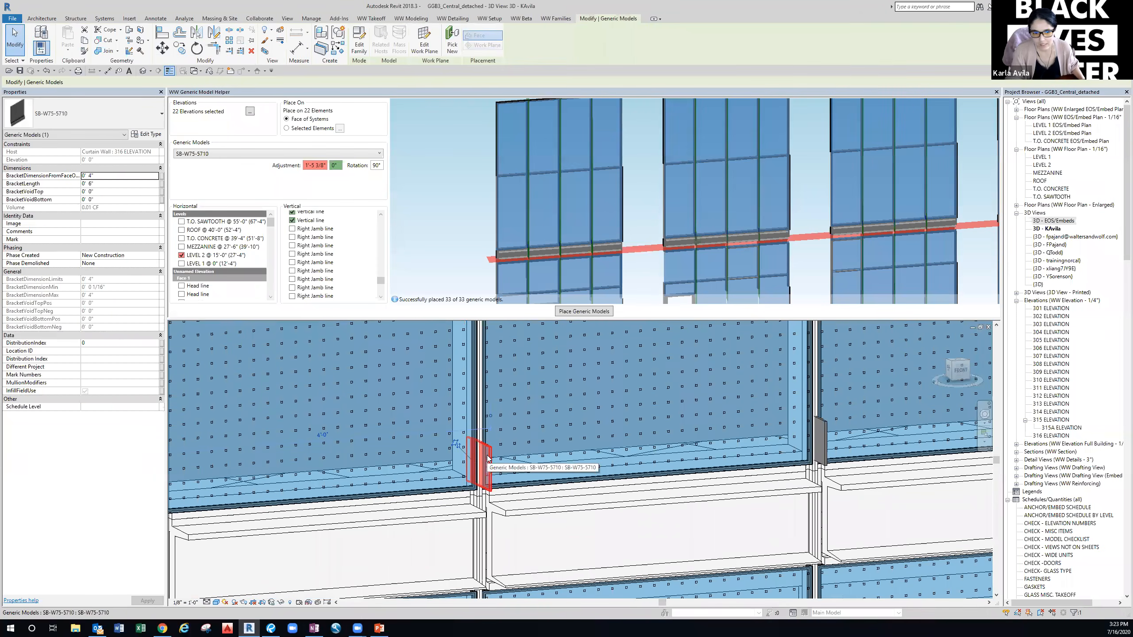
Inspect a left-facade bracket, then bring up the instance commands for a placed bracket.
scroll(484, 466, "down", 2)
middle_click_drag(485, 469, 700, 472)
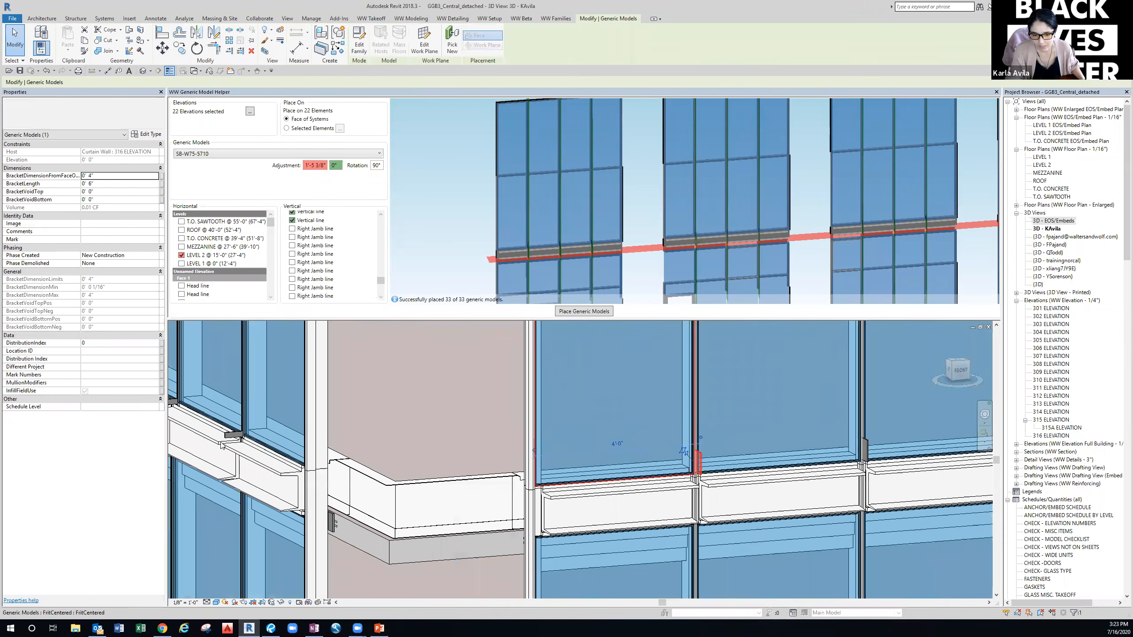
scroll(231, 437, "up", 2)
left_click(241, 435)
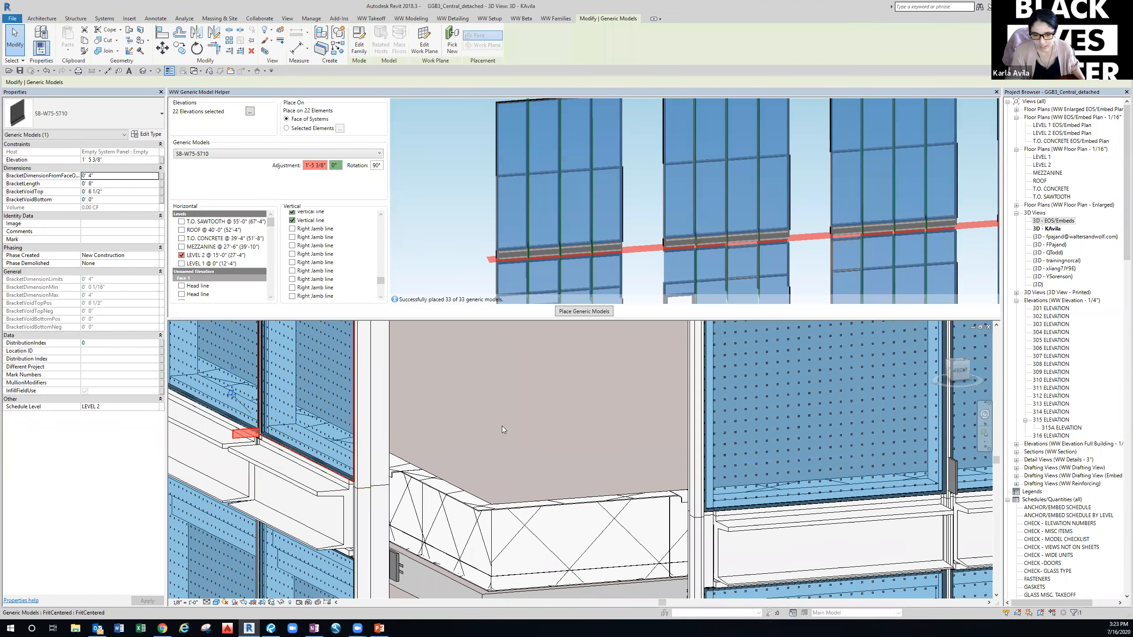
scroll(543, 445, "down", 2)
middle_click_drag(789, 499, 577, 485)
scroll(656, 470, "up", 2)
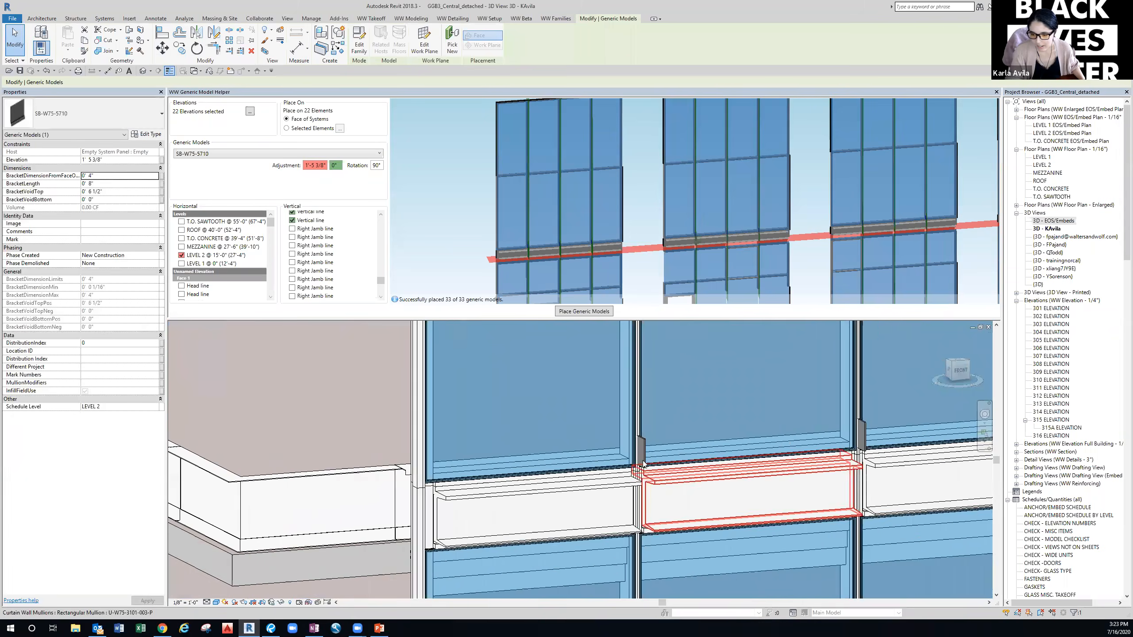
key("Escape")
right_click(640, 450)
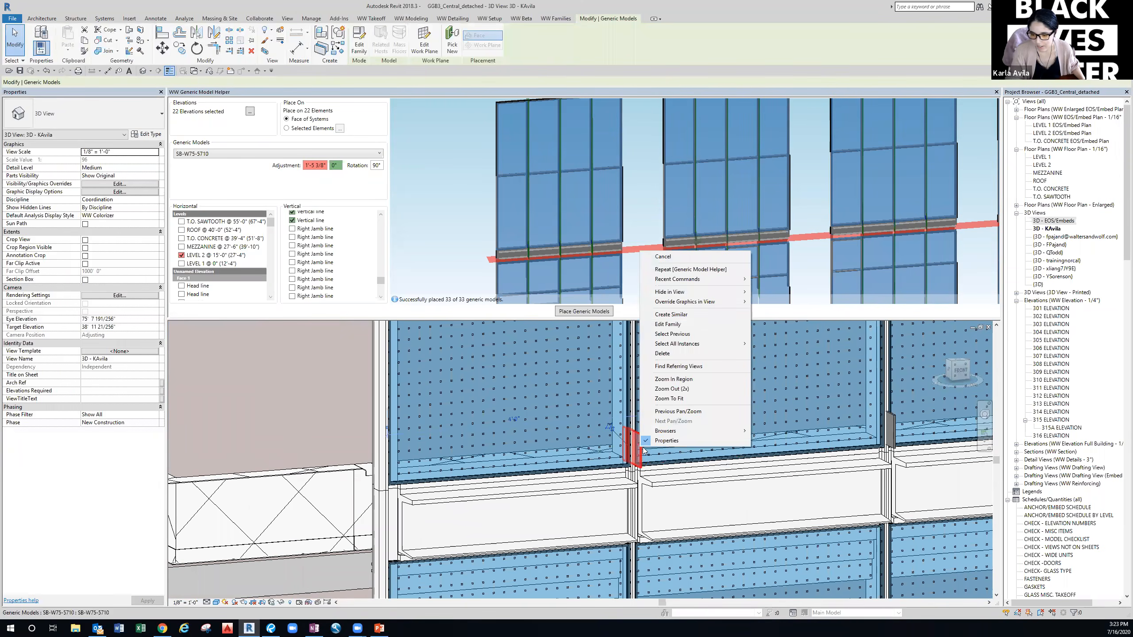
Select all 114 SB-W75-5710 embeds and set BracketLength to 8" and BracketVoidTop to 6 1/2".
mouse_move(708, 344)
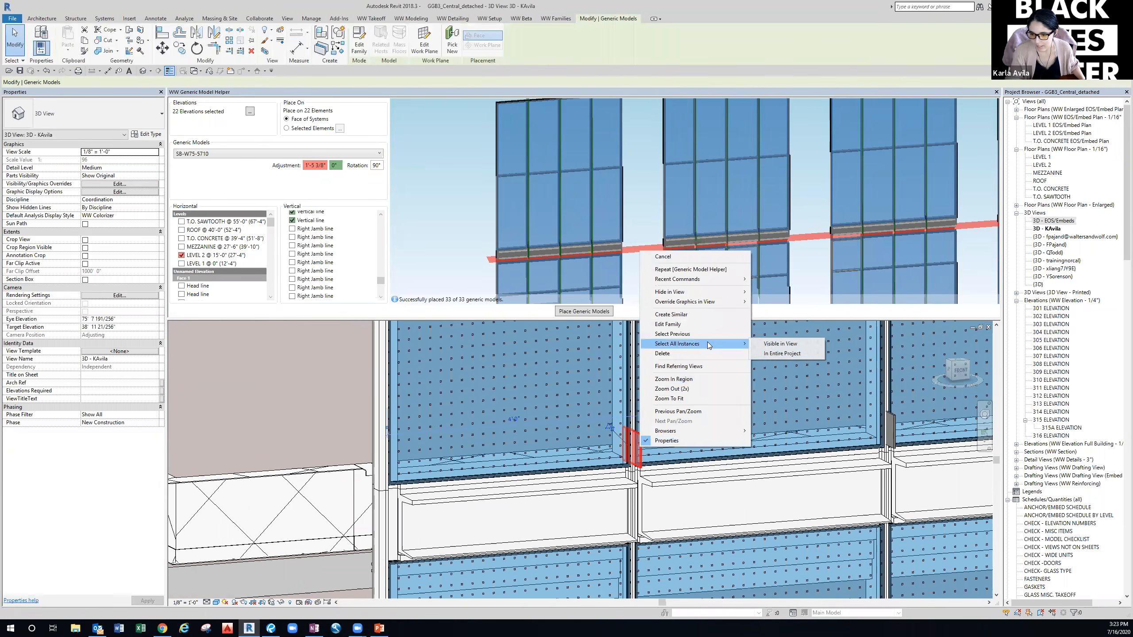
left_click(783, 353)
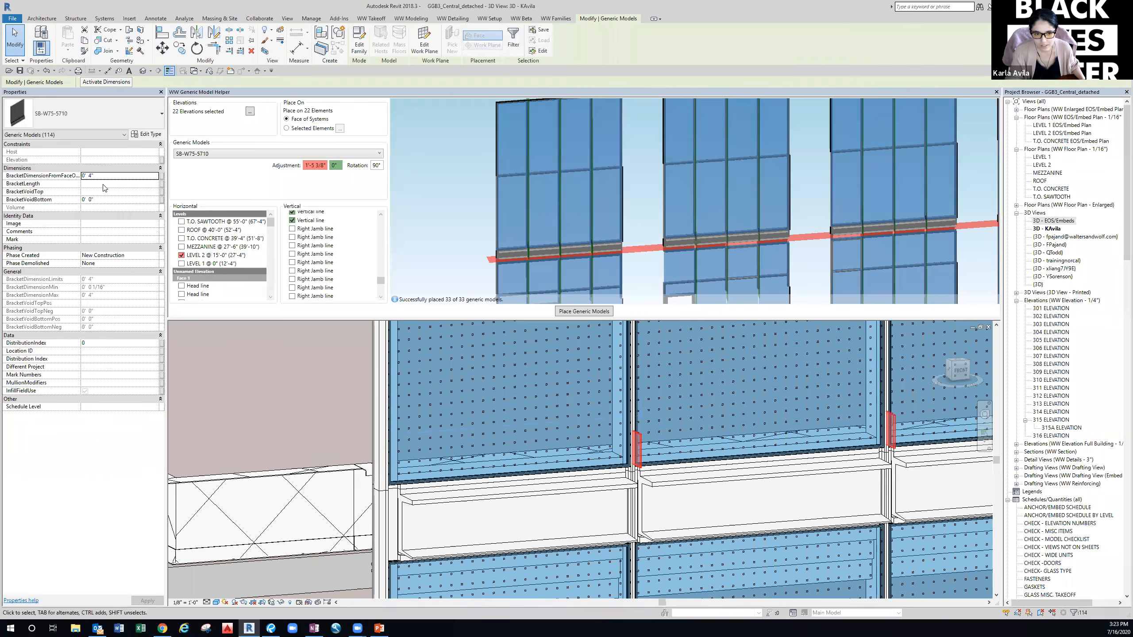
left_click(100, 184)
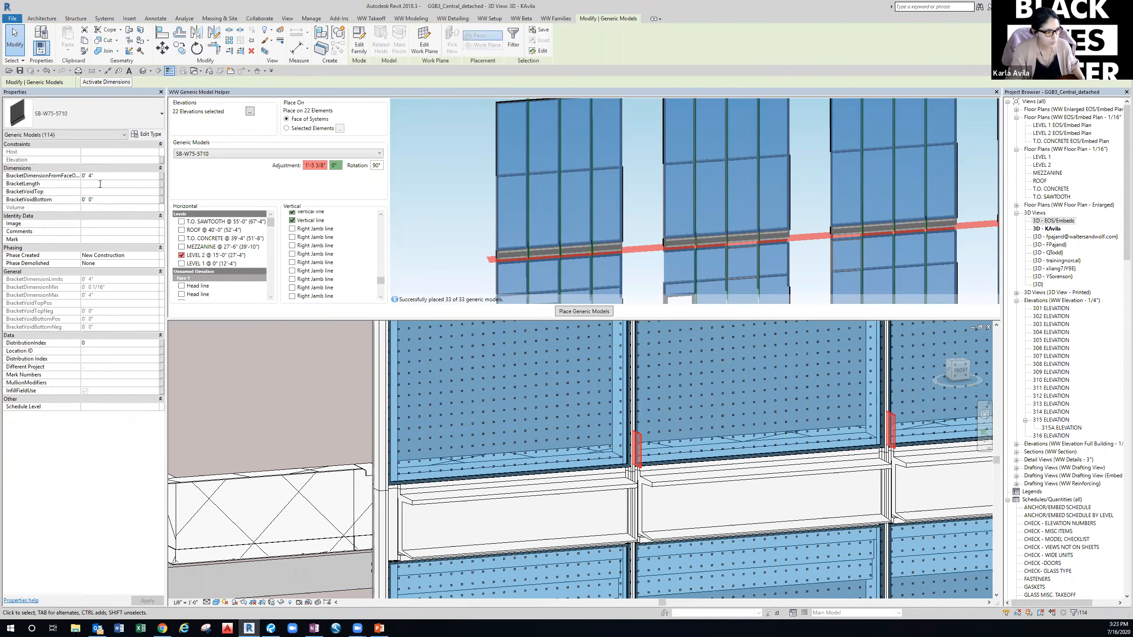
type("8\"")
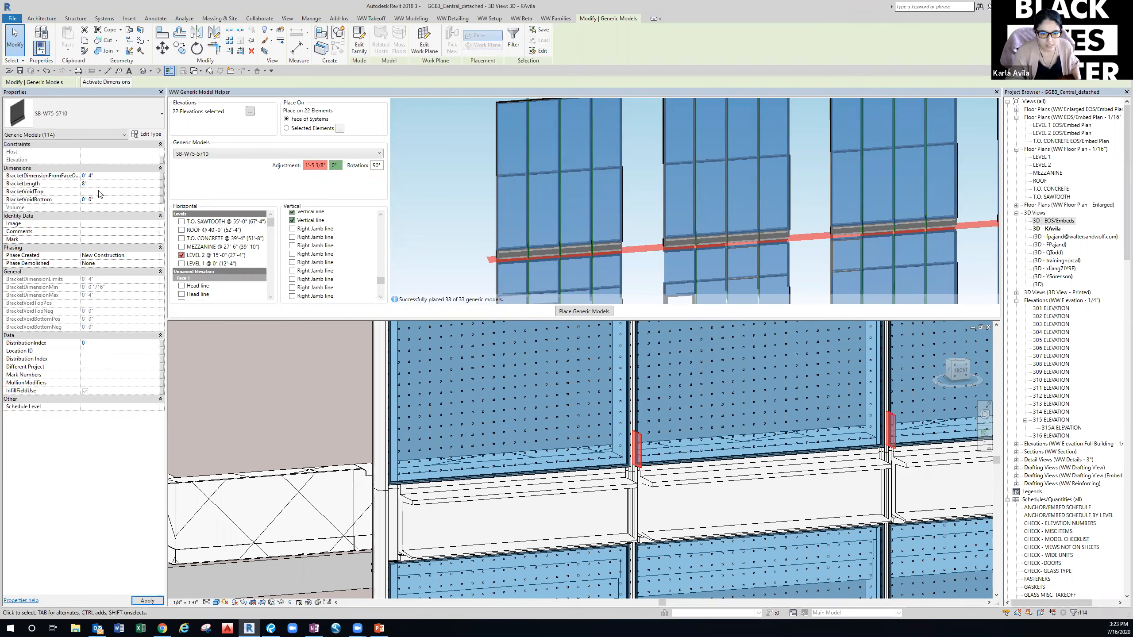
left_click(100, 192)
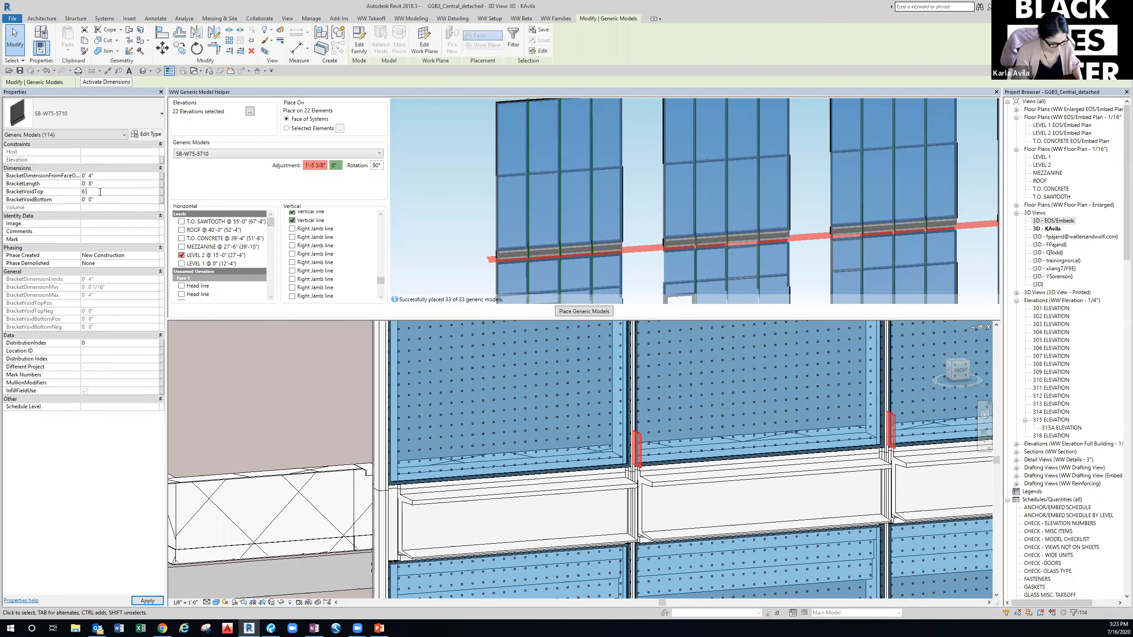
key("Return")
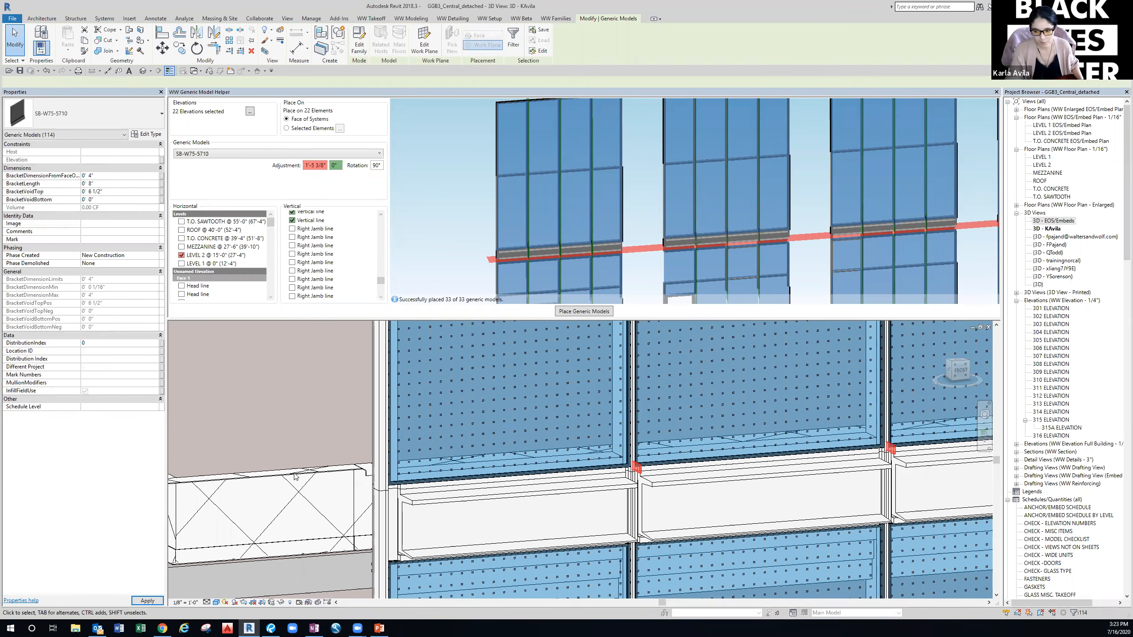
middle_click_drag(267, 421, 629, 450)
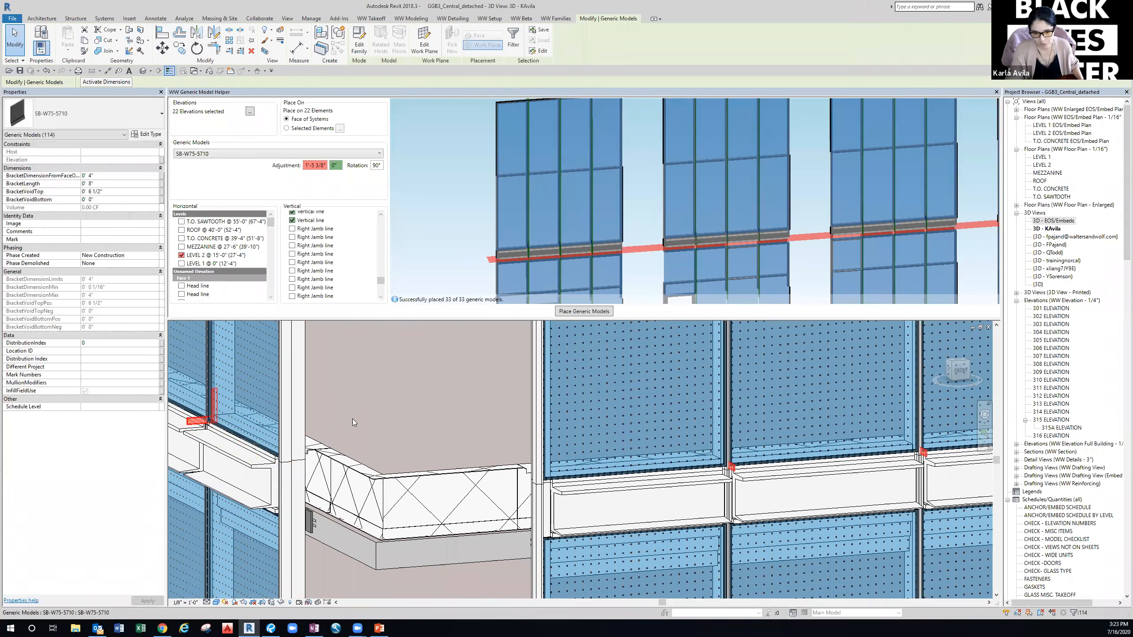
middle_click_drag(721, 464, 591, 460)
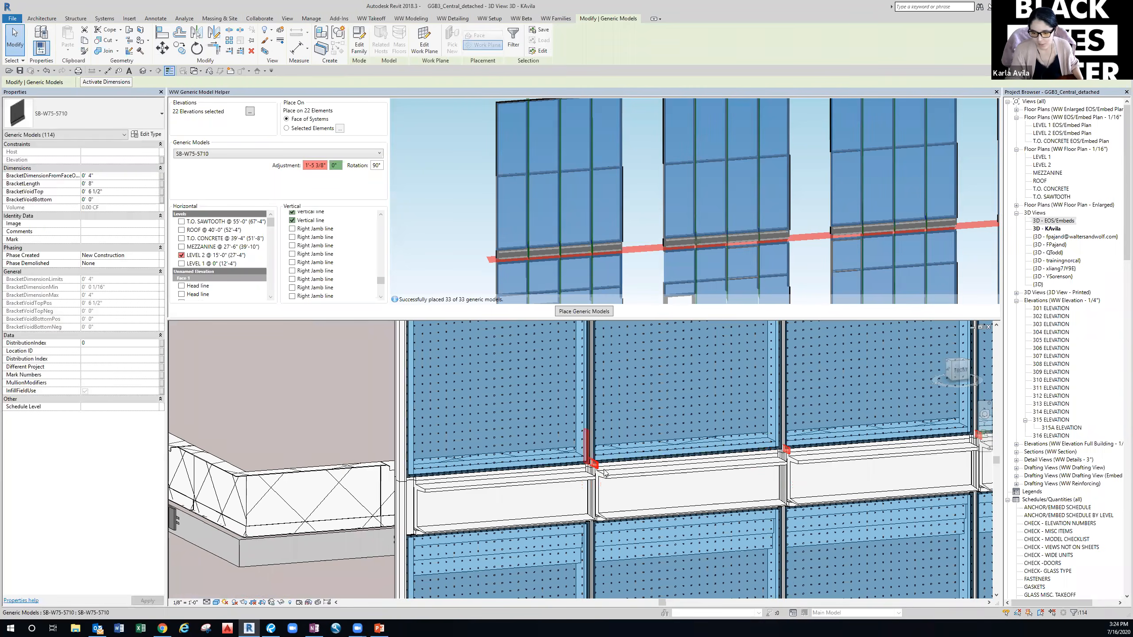
scroll(591, 460, "up", 3)
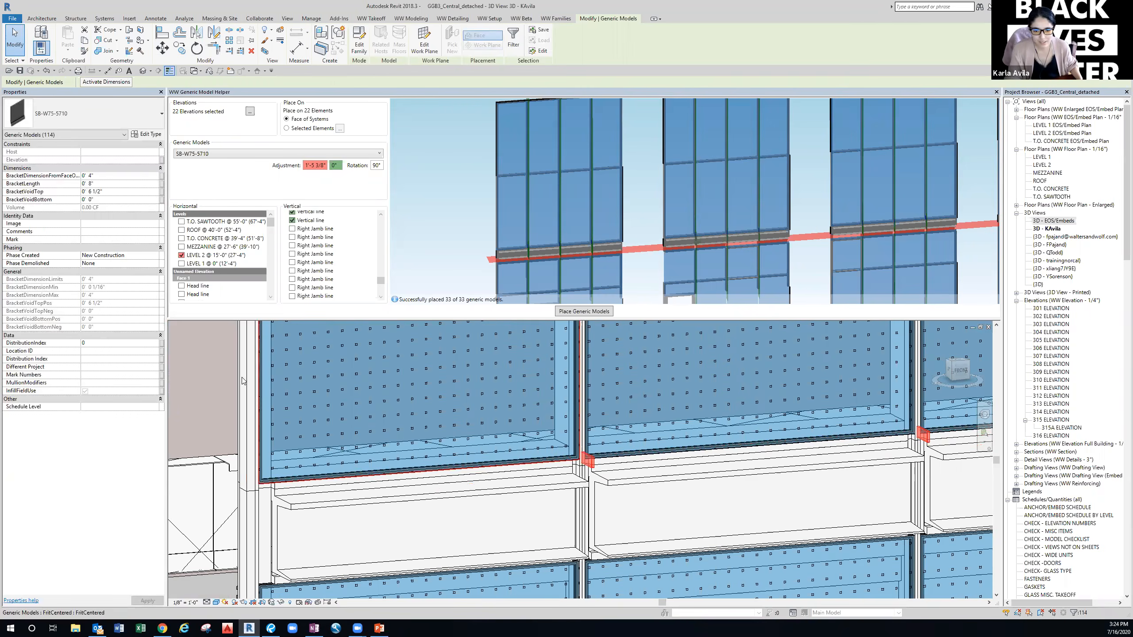
scroll(223, 377, "down", 1)
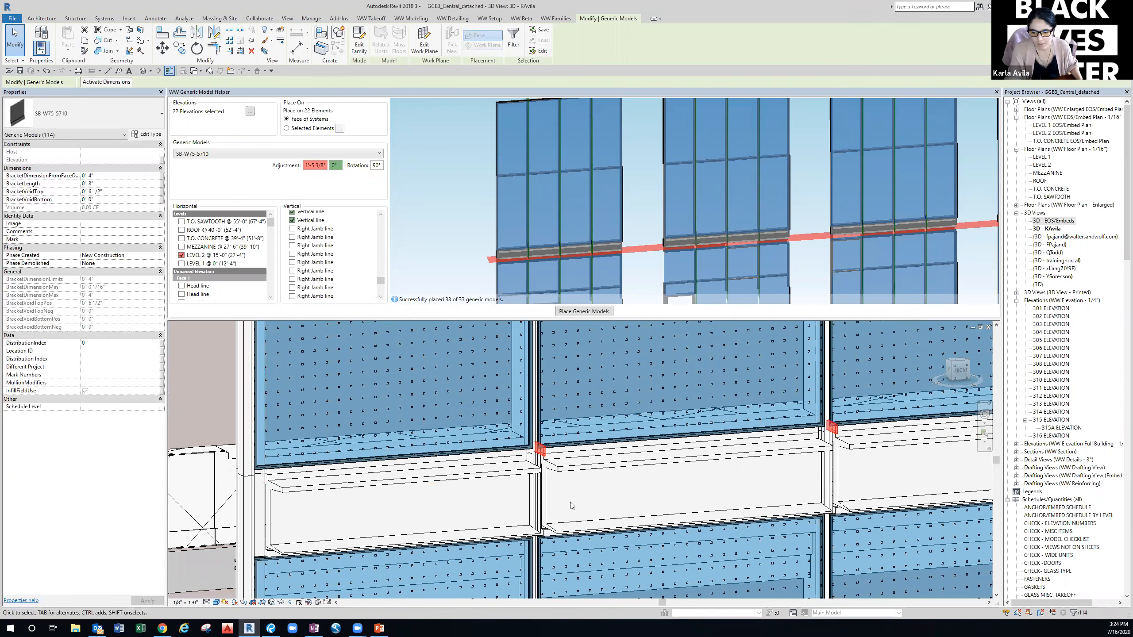
scroll(504, 496, "down", 1)
middle_click_drag(502, 497, 969, 491)
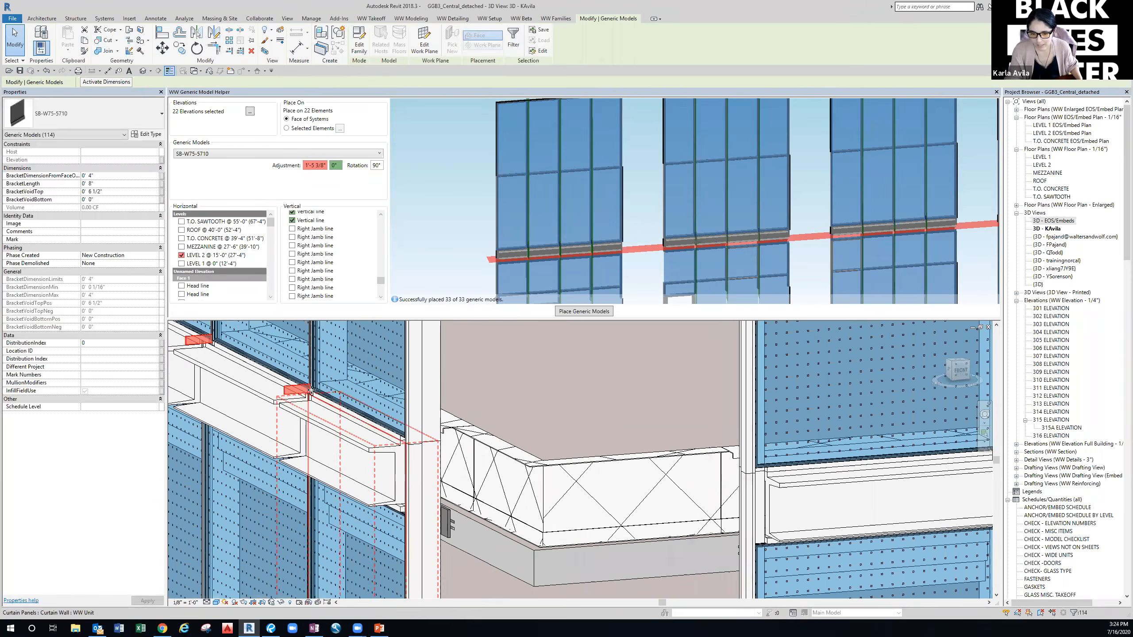
scroll(558, 432, "down", 1)
middle_click_drag(558, 431, 408, 424)
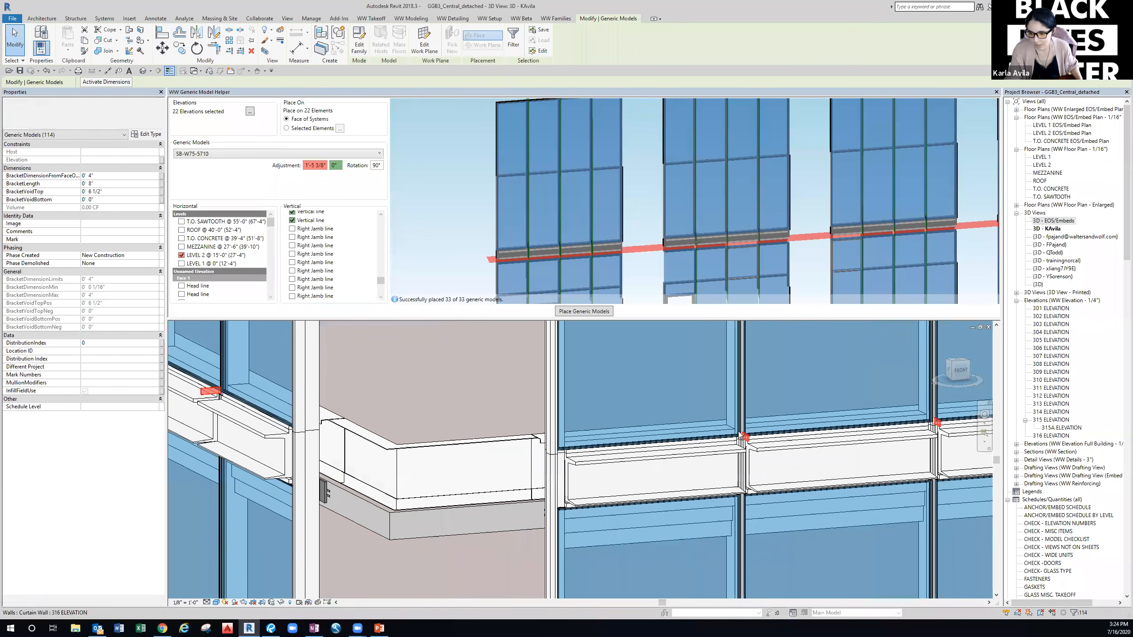
scroll(739, 434, "down", 1)
middle_click_drag(684, 447, 330, 468)
scroll(753, 460, "down", 2)
middle_click_drag(754, 460, 526, 482)
scroll(602, 483, "down", 2)
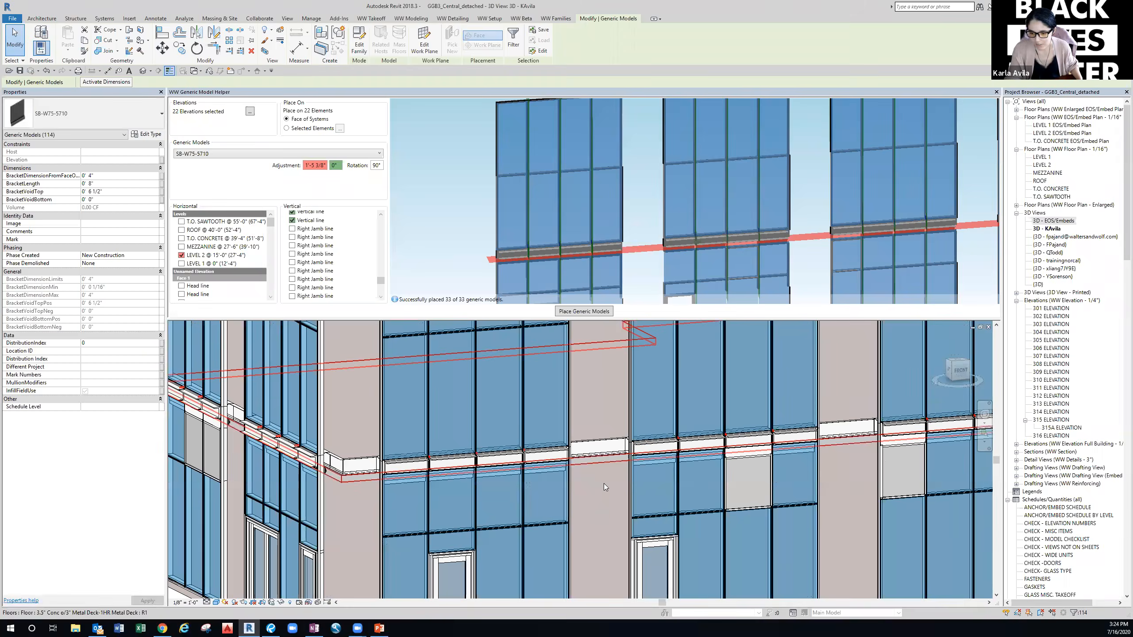
key("Escape")
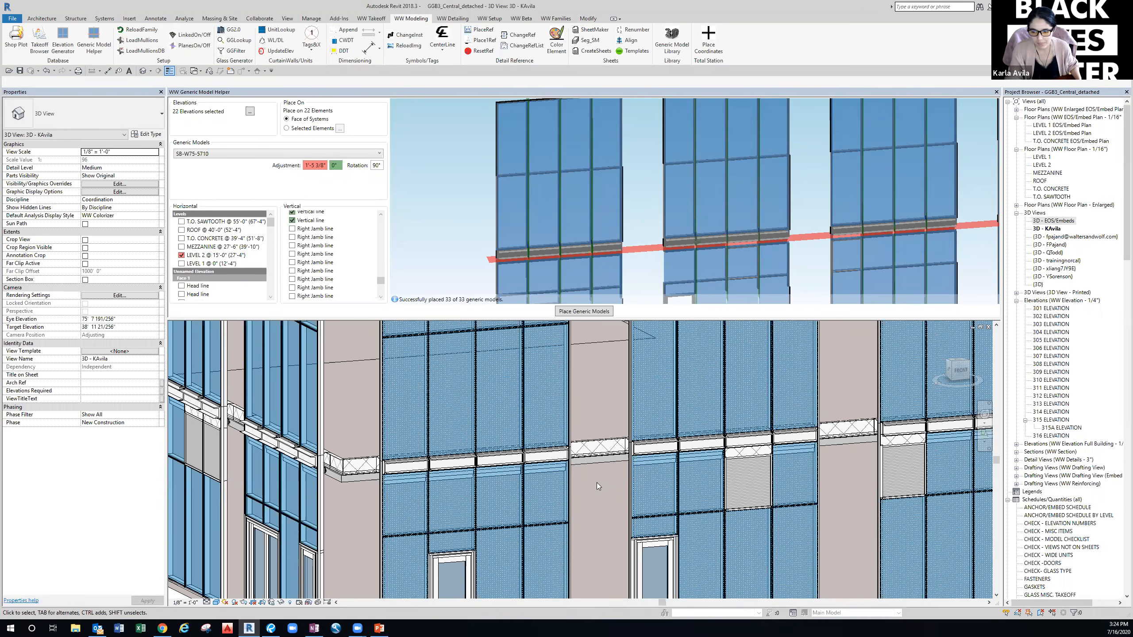
scroll(431, 466, "up", 3)
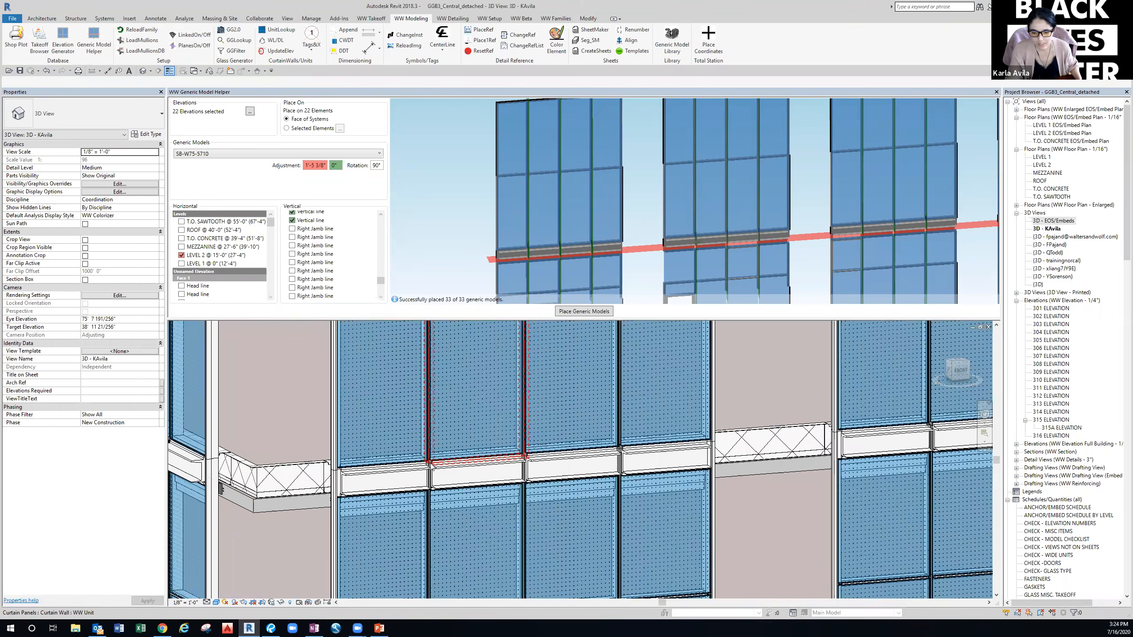
scroll(432, 466, "up", 2)
left_click(426, 462)
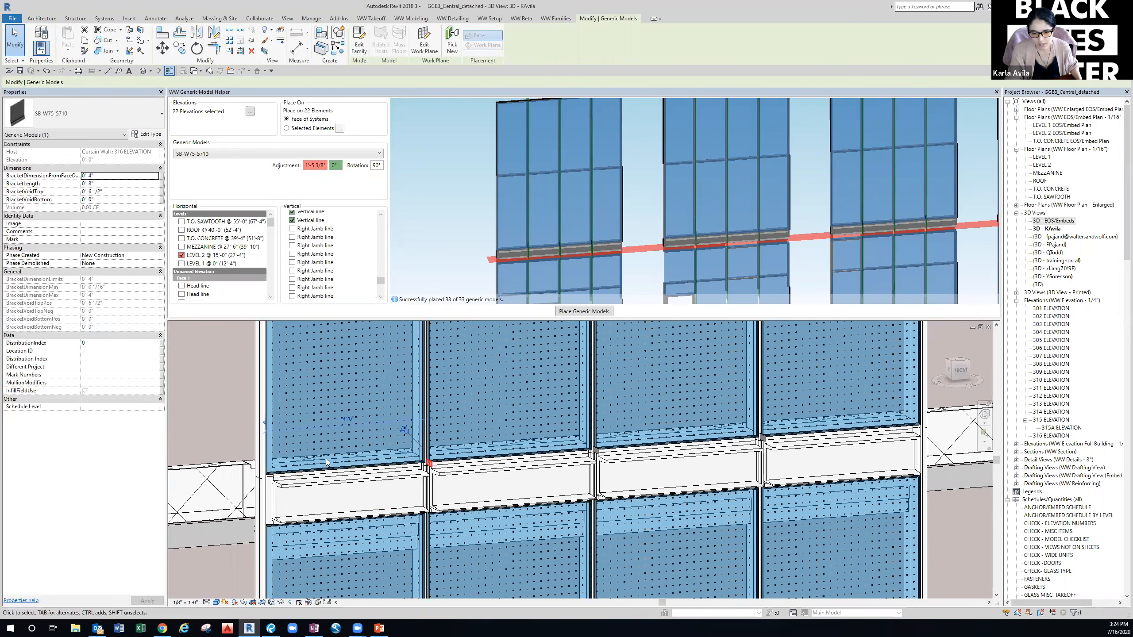
scroll(602, 462, "down", 2)
middle_click_drag(669, 473, 364, 492)
middle_click_drag(778, 479, 898, 477)
scroll(567, 495, "down", 1)
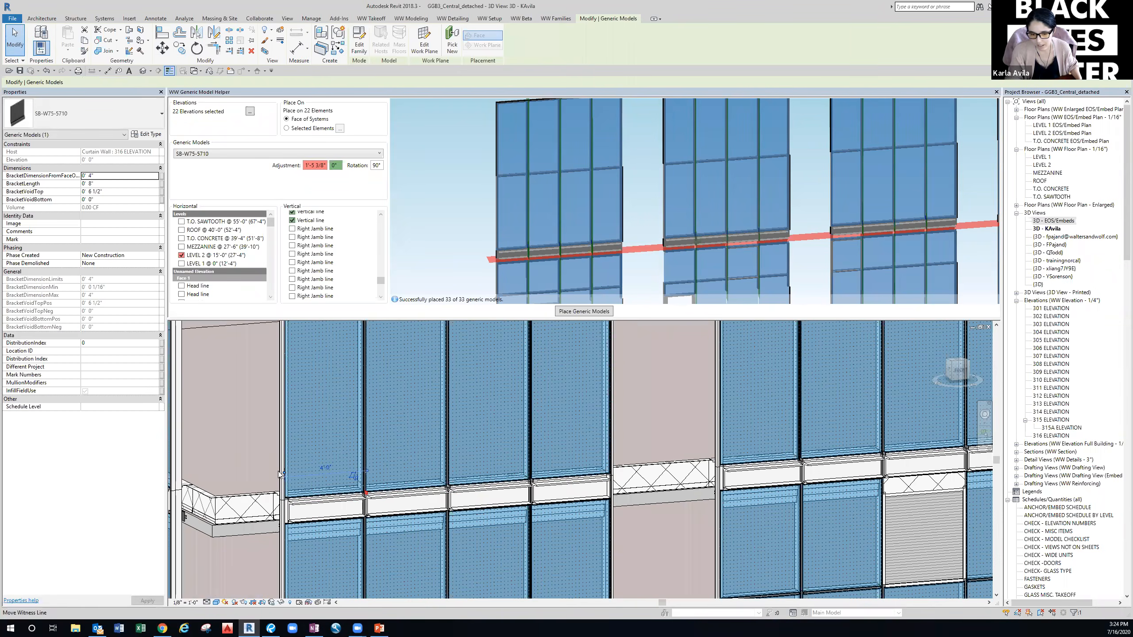
left_click(276, 473)
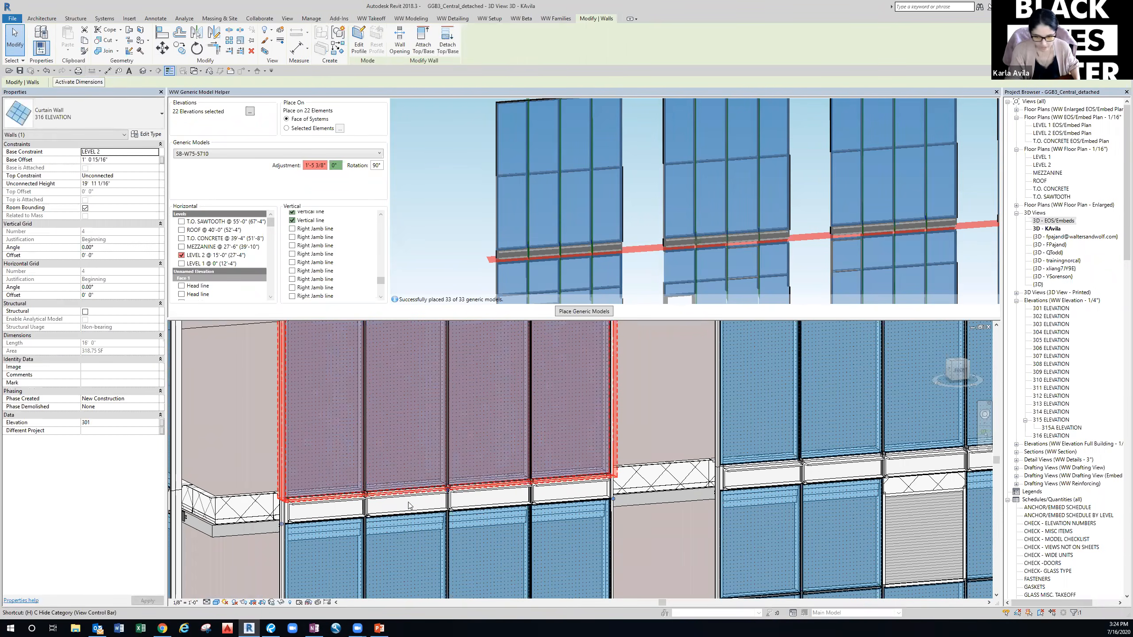
key("h")
key("h")
scroll(367, 495, "up", 2)
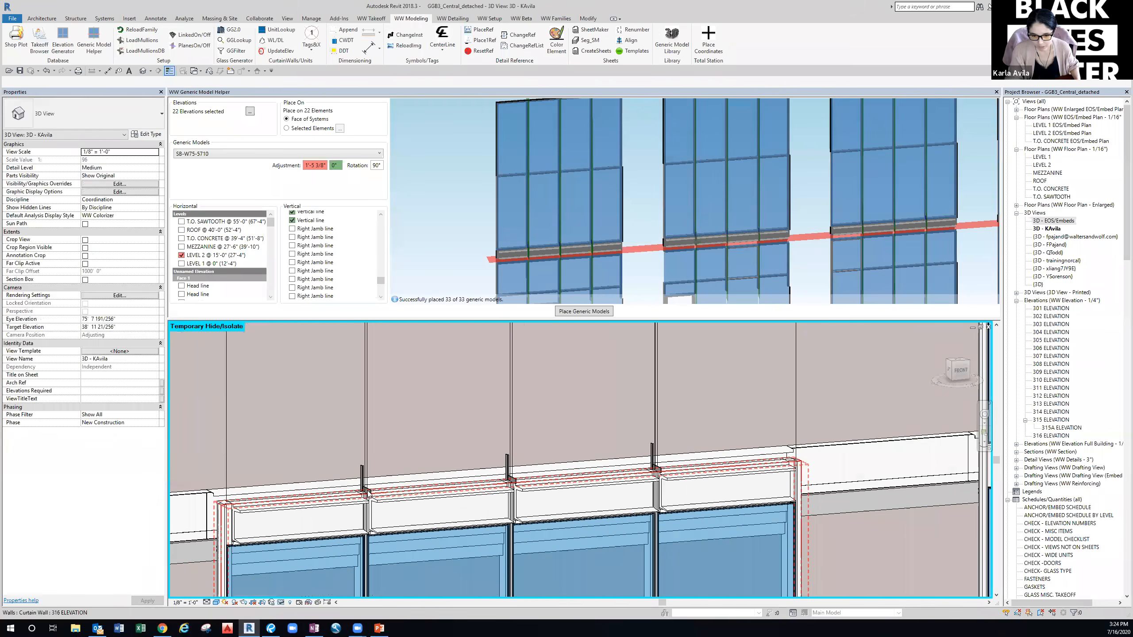
left_click(363, 487)
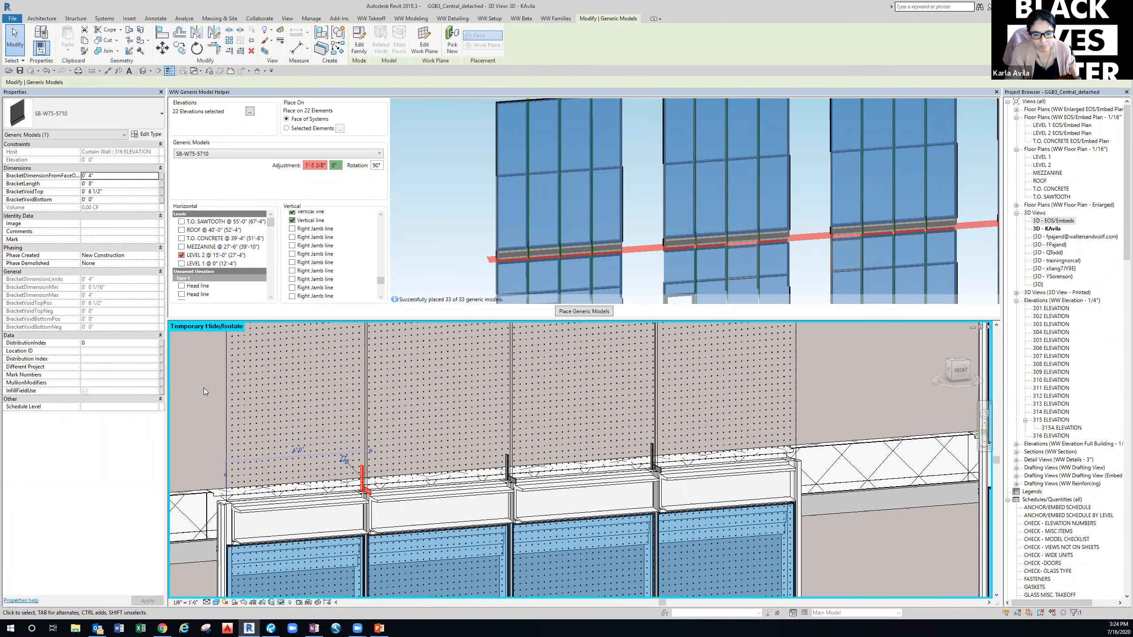
left_click(196, 399)
key("h")
key("r")
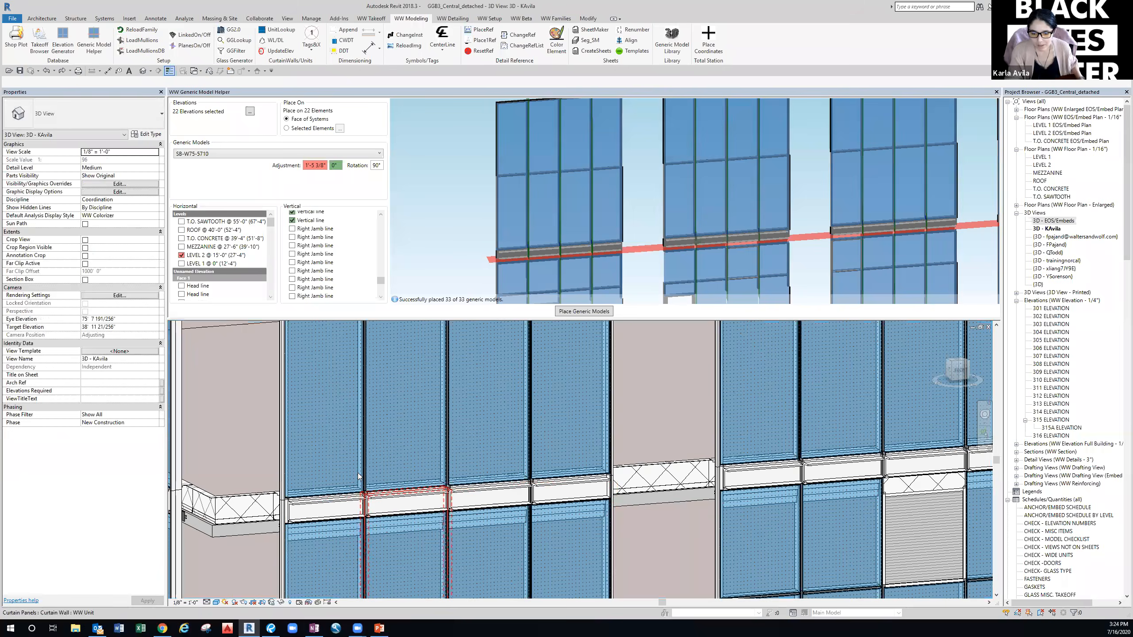
scroll(337, 494, "down", 3)
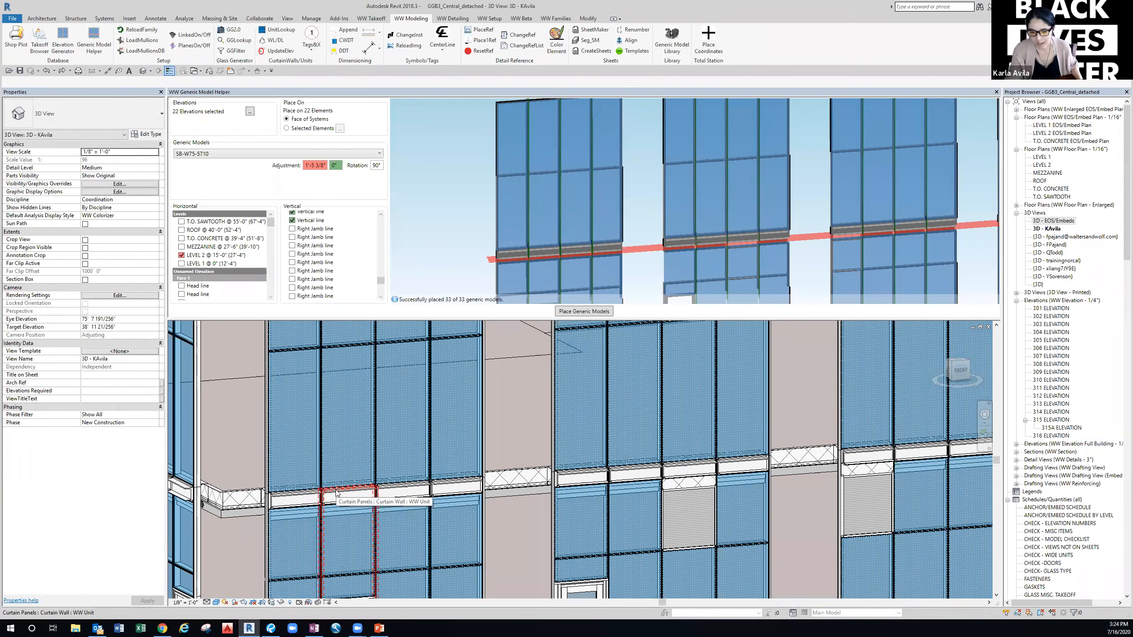
Orbit the facade, then advance the PowerPoint slideshow to the Generic Model Helper steps slide.
middle_click_drag(268, 465, 316, 469, "shift")
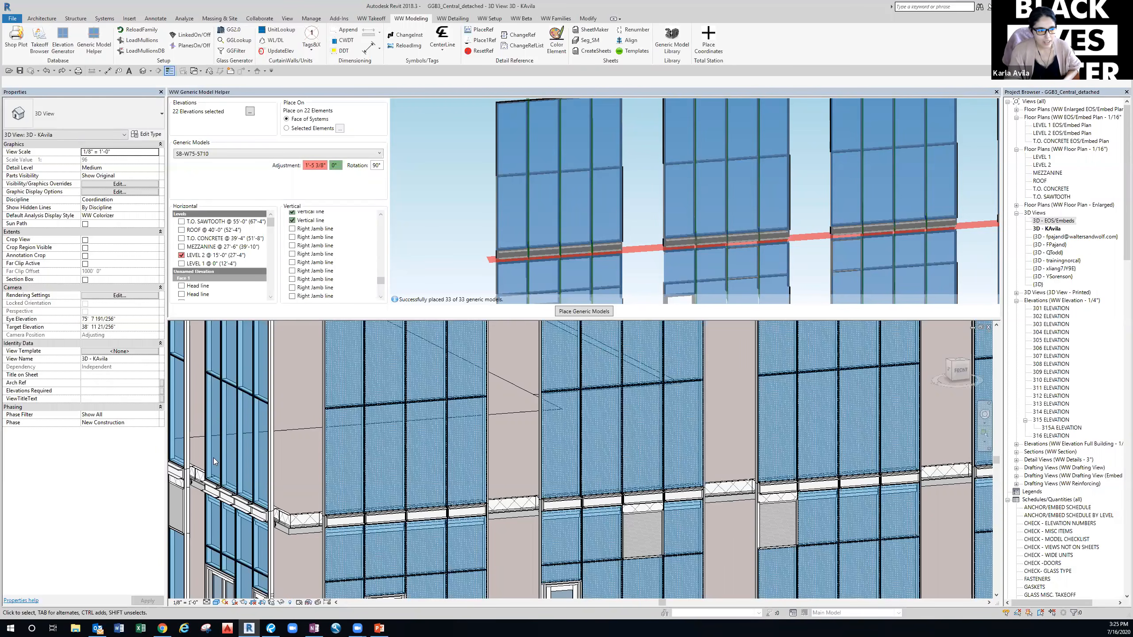
key("alt+Tab")
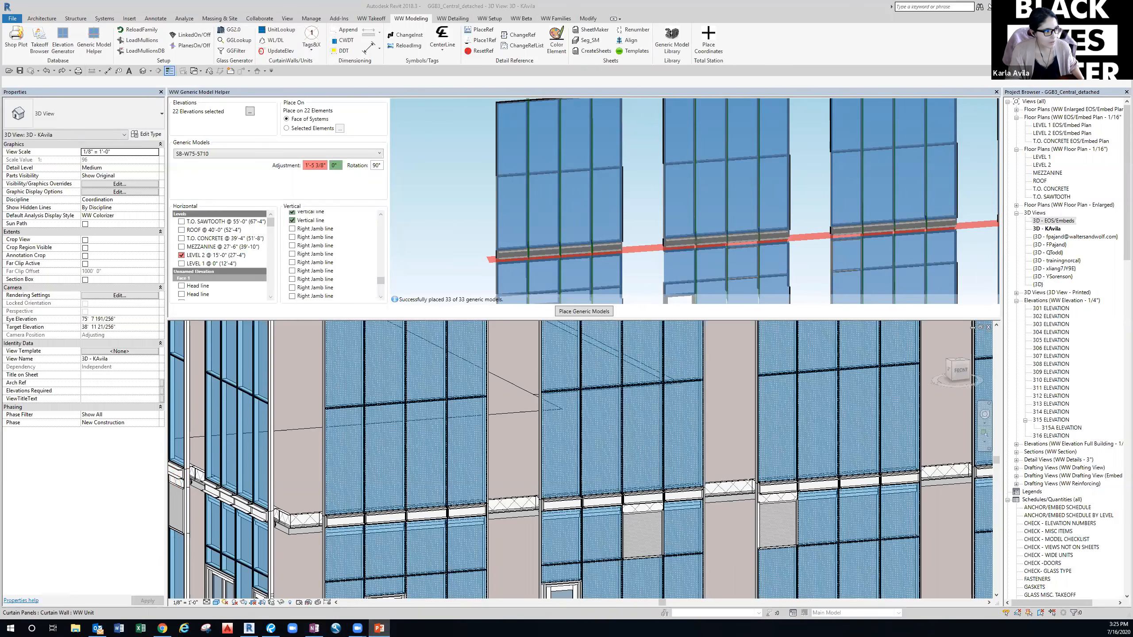
left_click(379, 628)
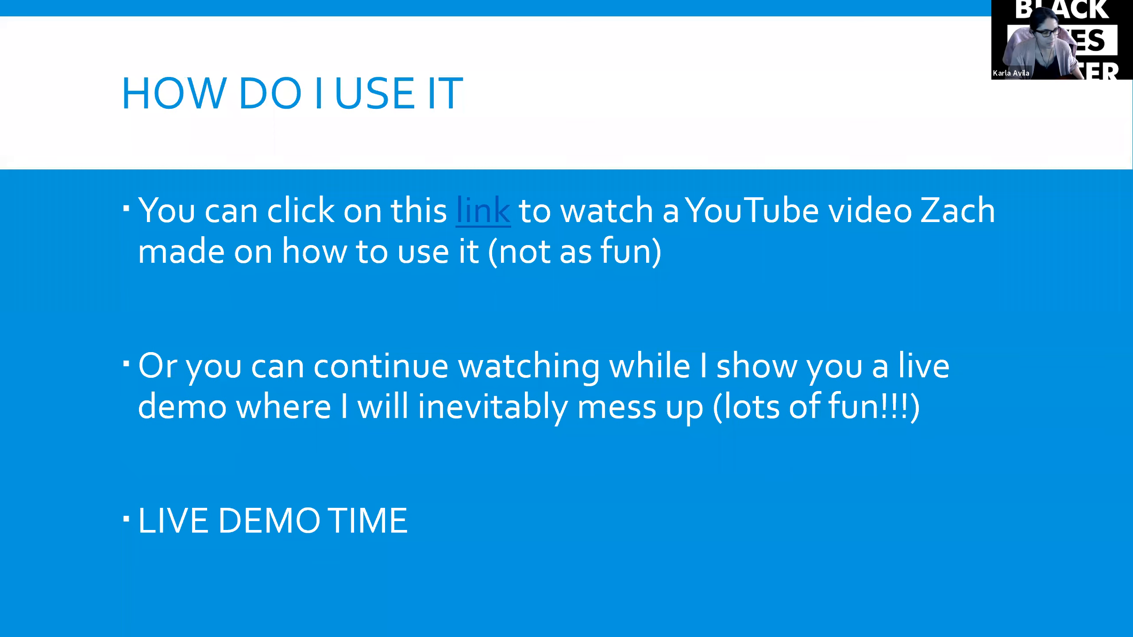
key("Right")
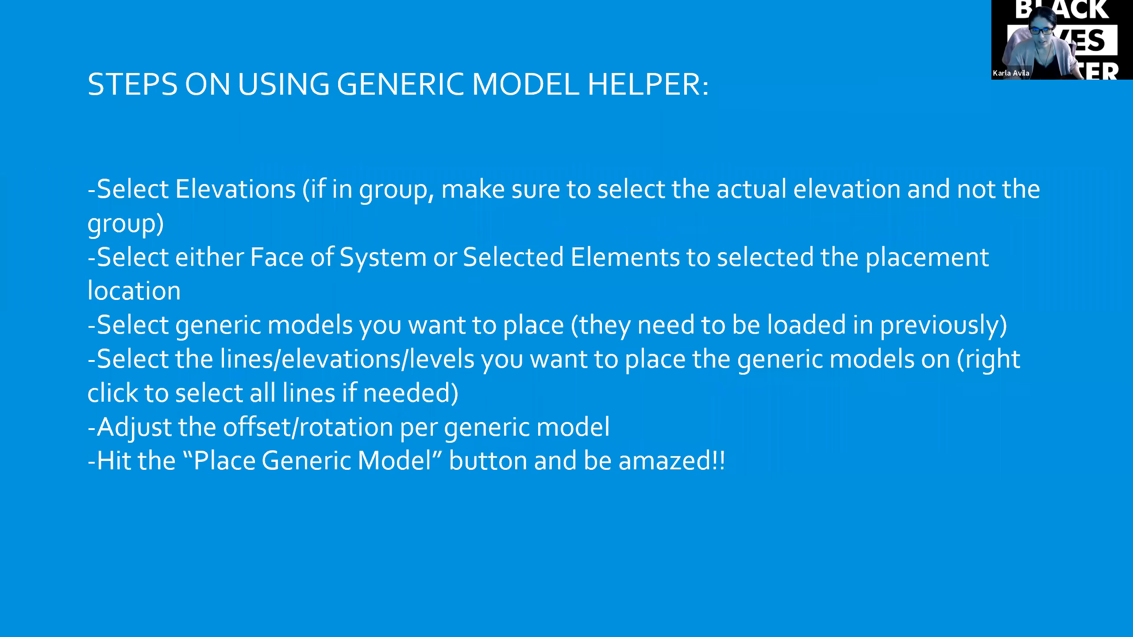
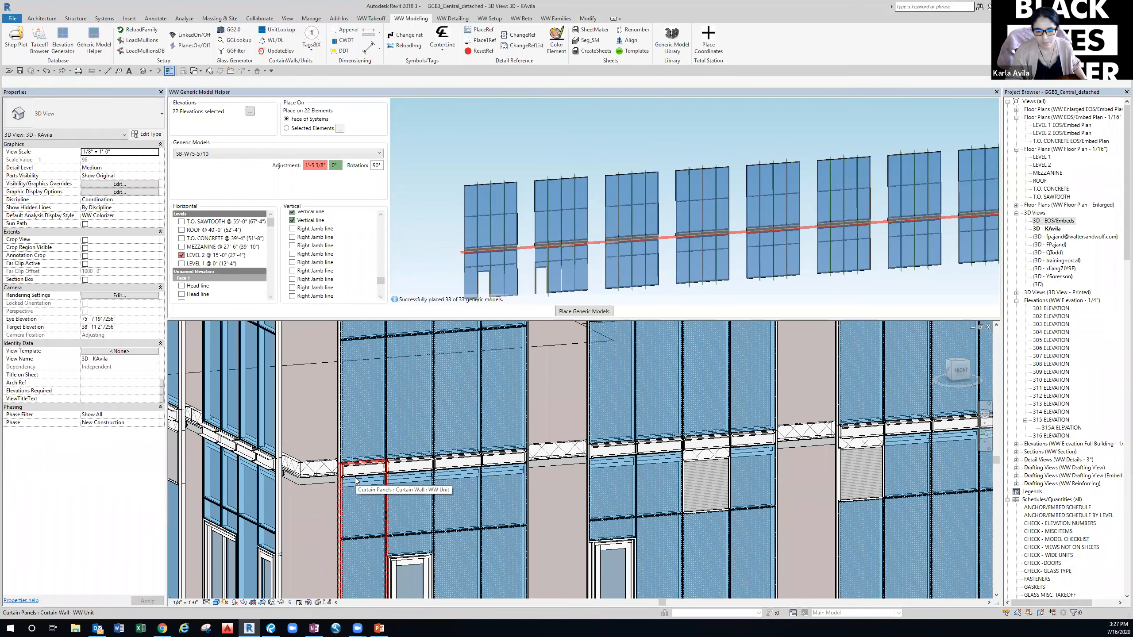
Temporarily hide the curtain wall with HH and zoom in on the Level 2 slab-edge embeds.
left_click(315, 483)
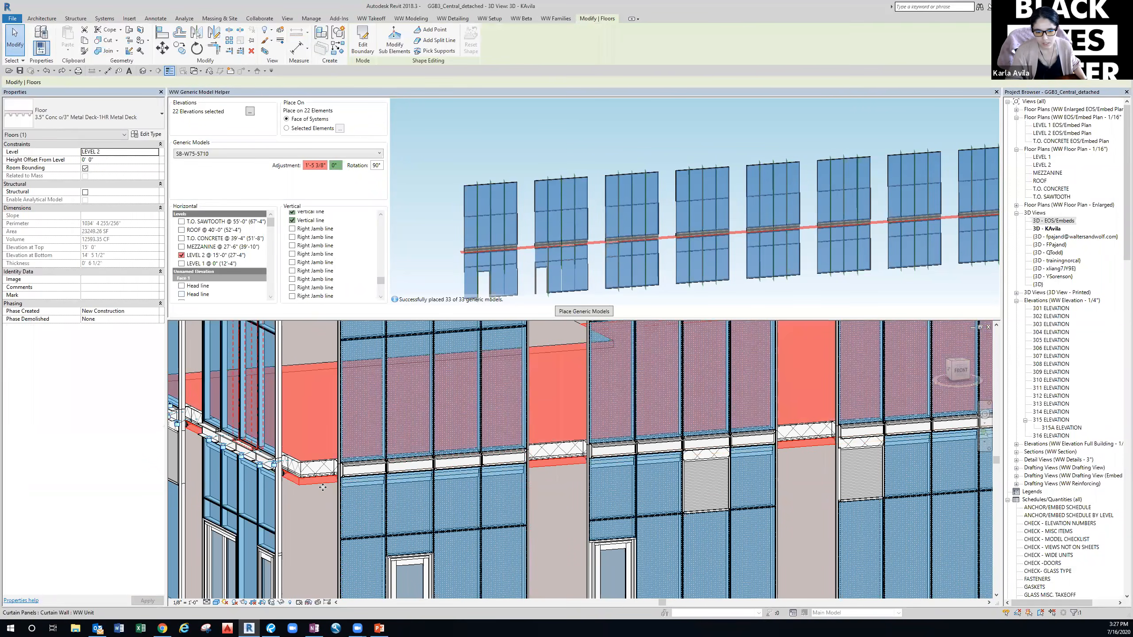
key("Escape")
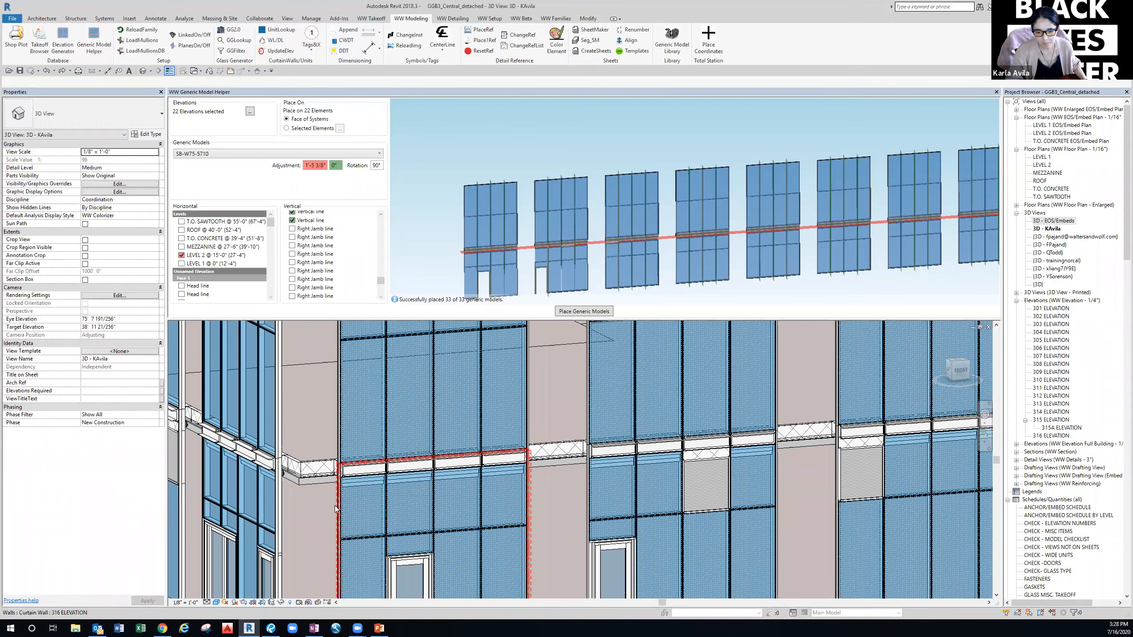
left_click(335, 505)
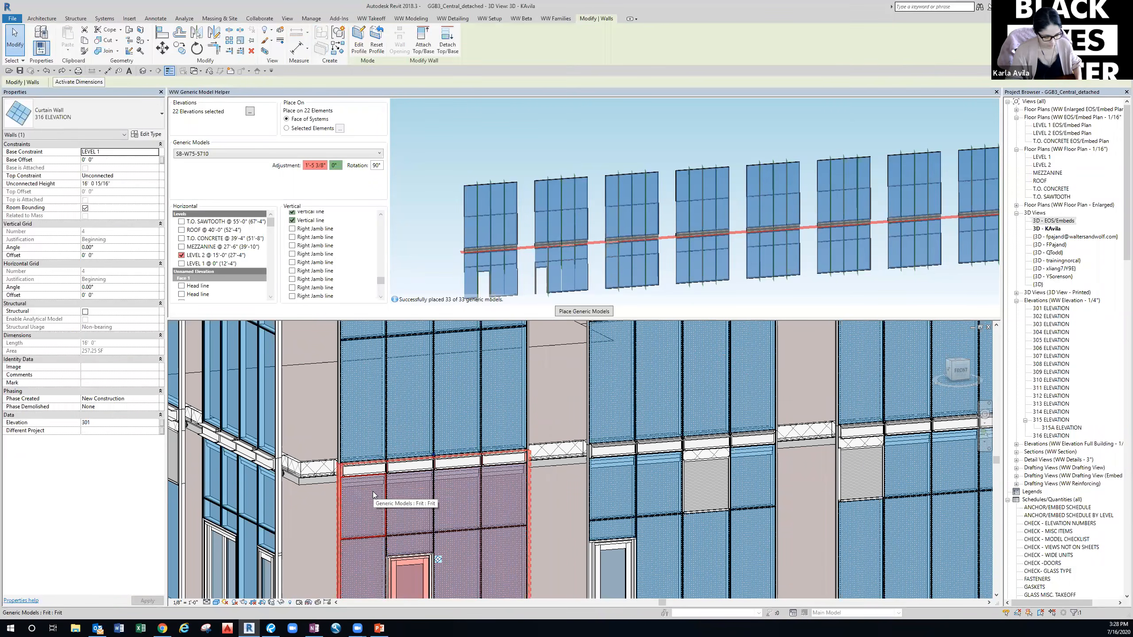
key("h")
key("h")
scroll(378, 486, "up", 3)
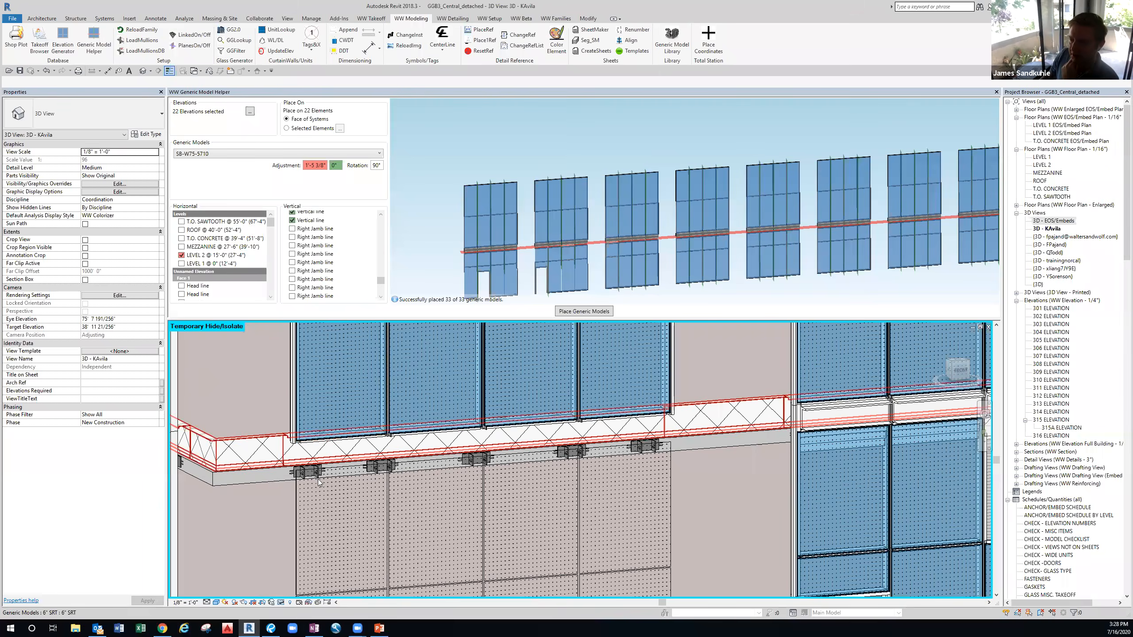
scroll(303, 465, "up", 2)
Orbit to the slab corner and select a MAC-11 hook-lug embed bracket to view its properties.
left_click(303, 464)
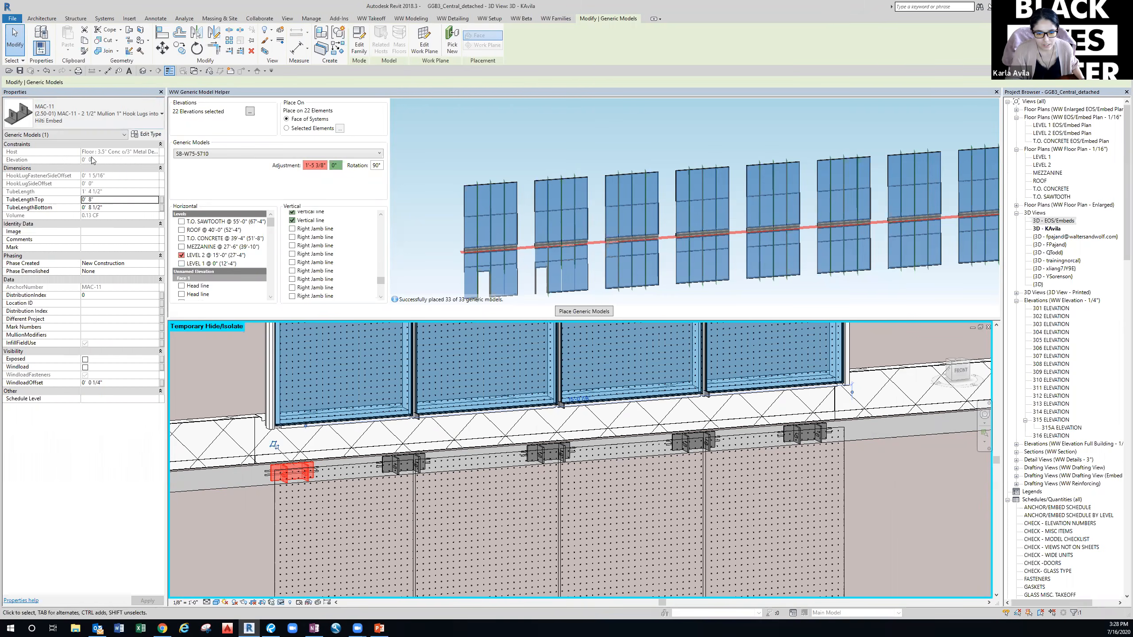
middle_click_drag(251, 505, 276, 504)
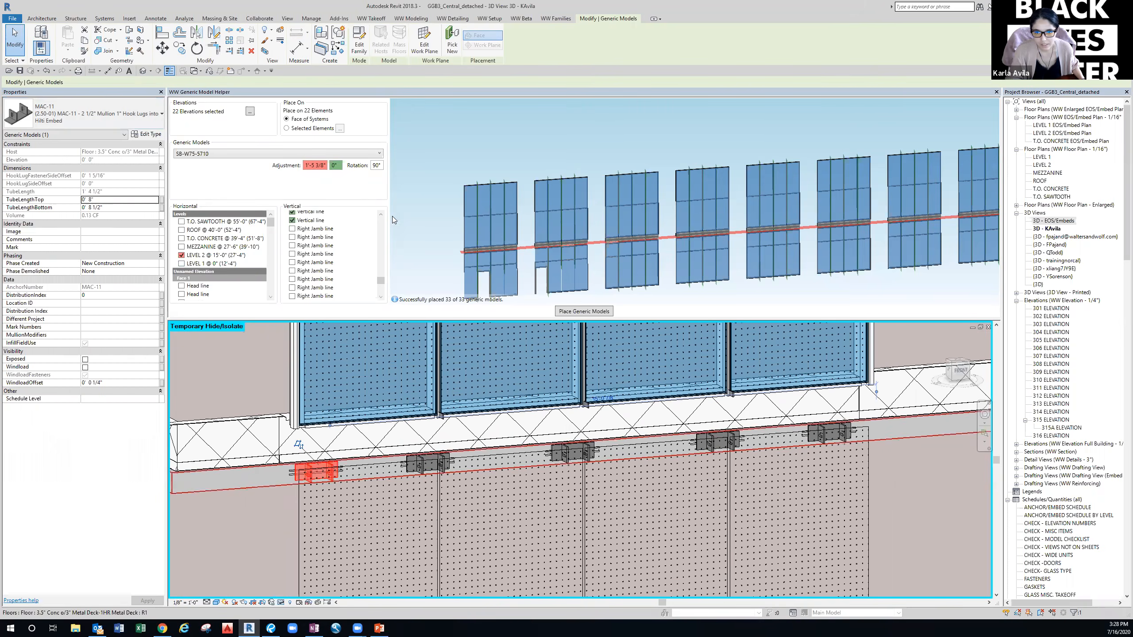
left_click(450, 46)
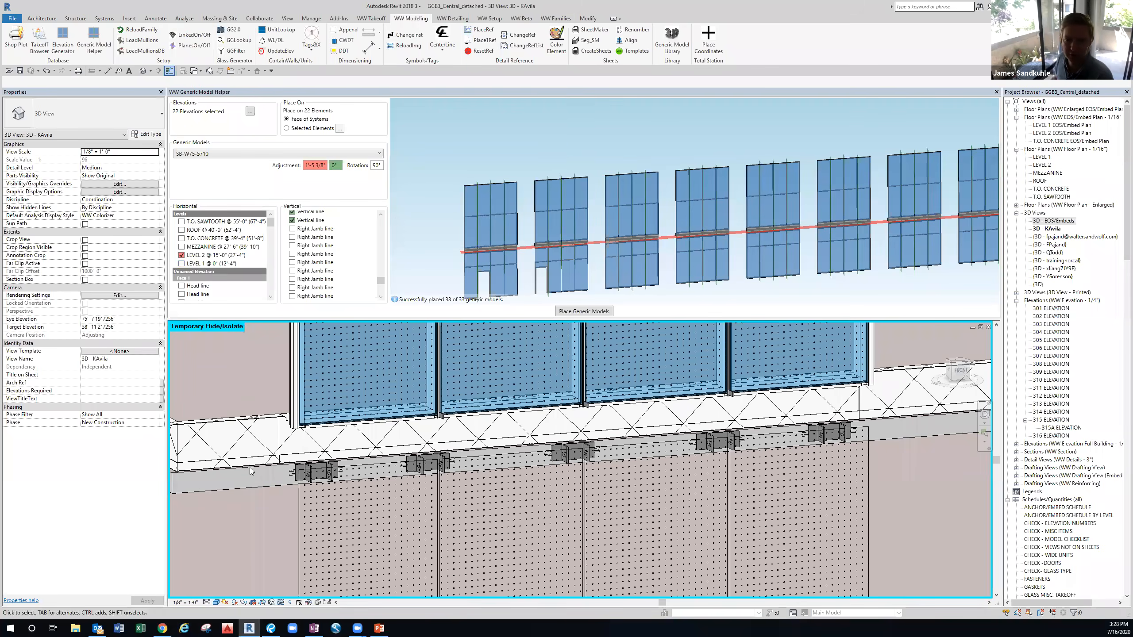
middle_click_drag(250, 523, 330, 520, "shift")
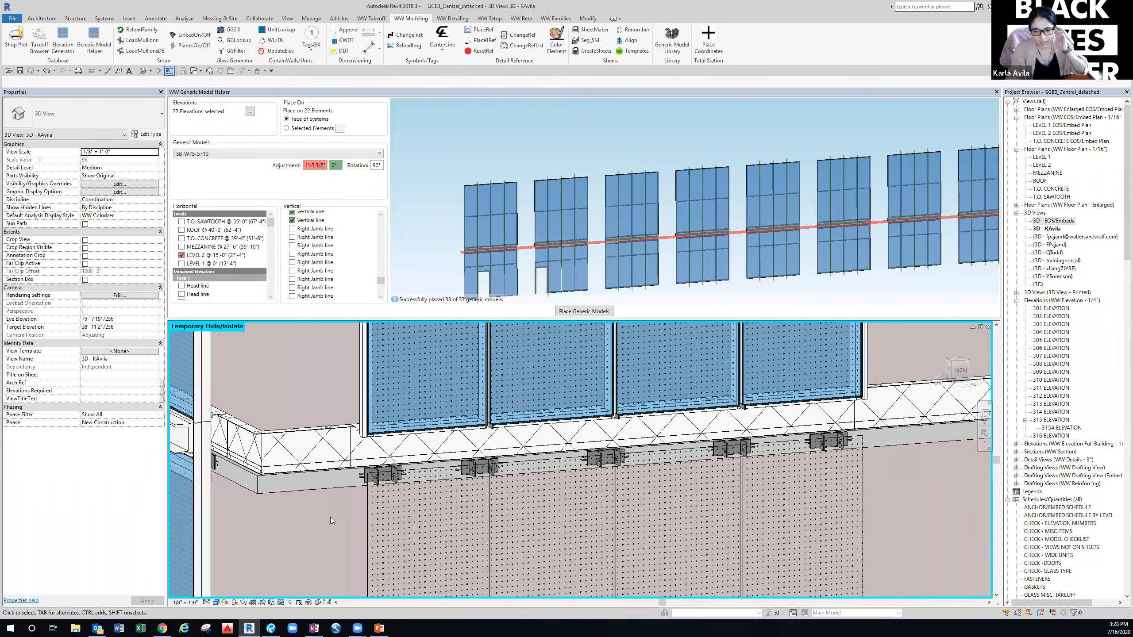
middle_click_drag(372, 479, 377, 485, "shift")
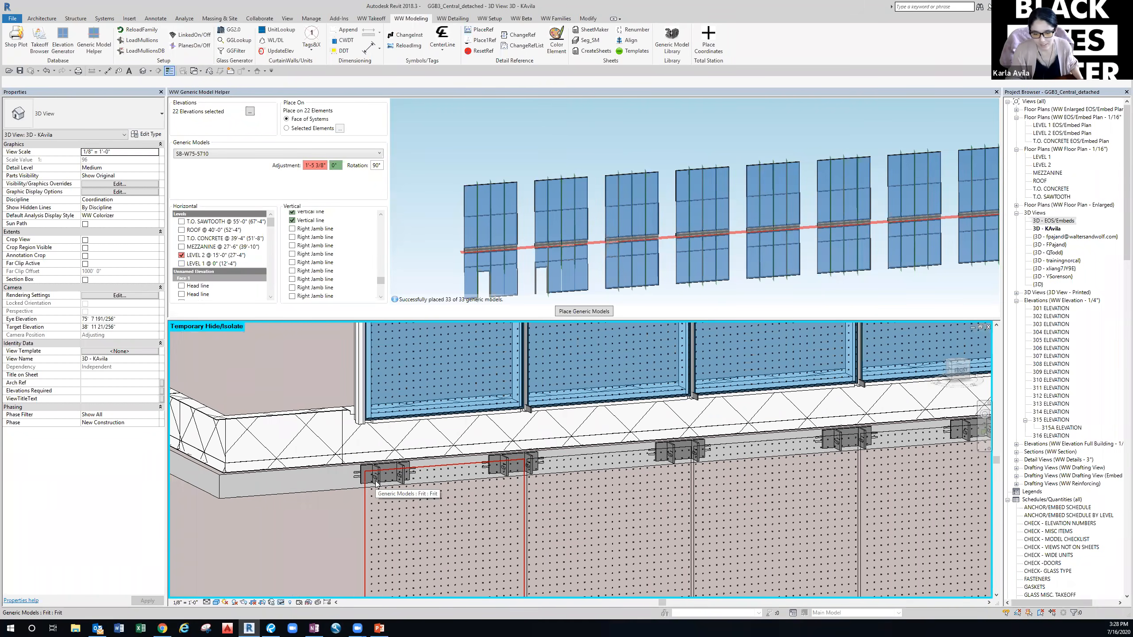
left_click(377, 483)
left_click(377, 477)
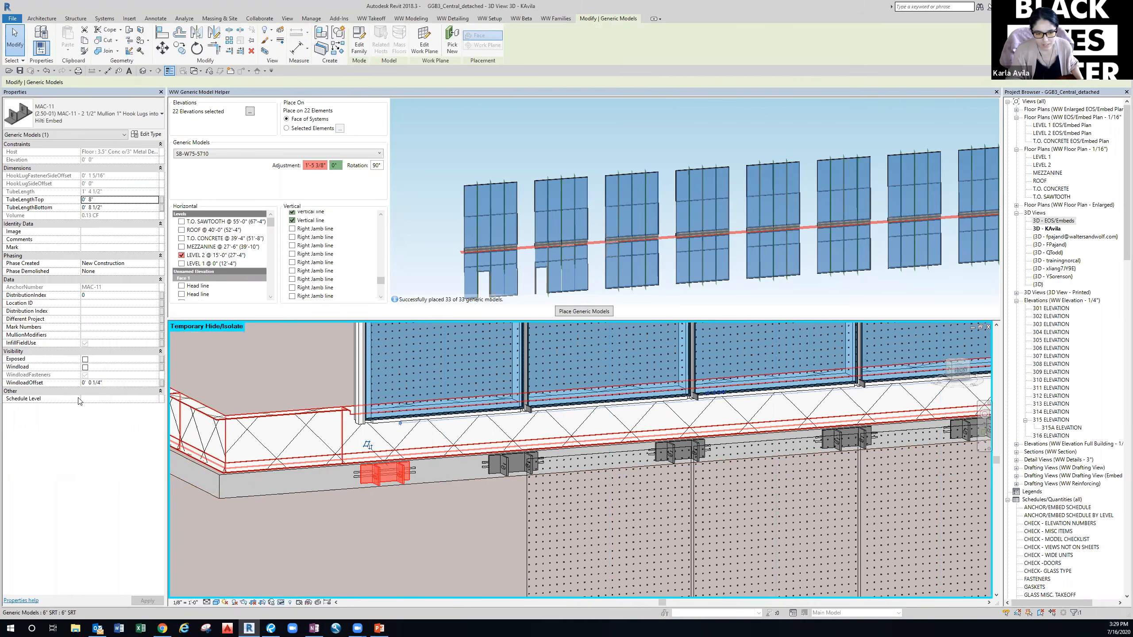
Assign the selected MAC-11 hook-lug embed to Schedule Level LEVEL 2.
left_click(155, 399)
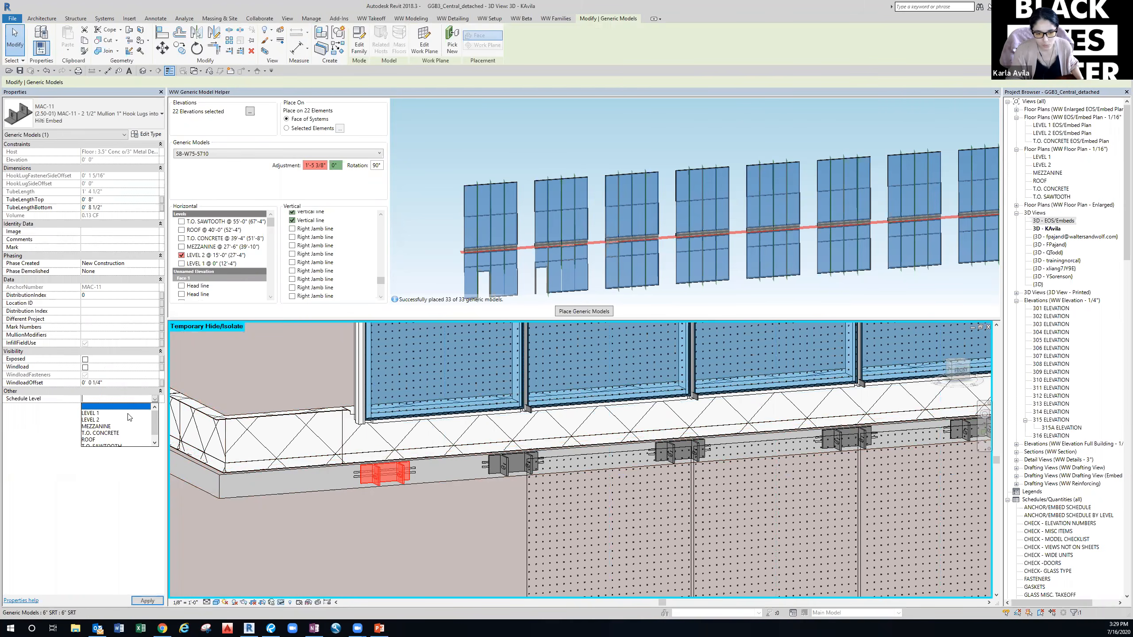
left_click(103, 422)
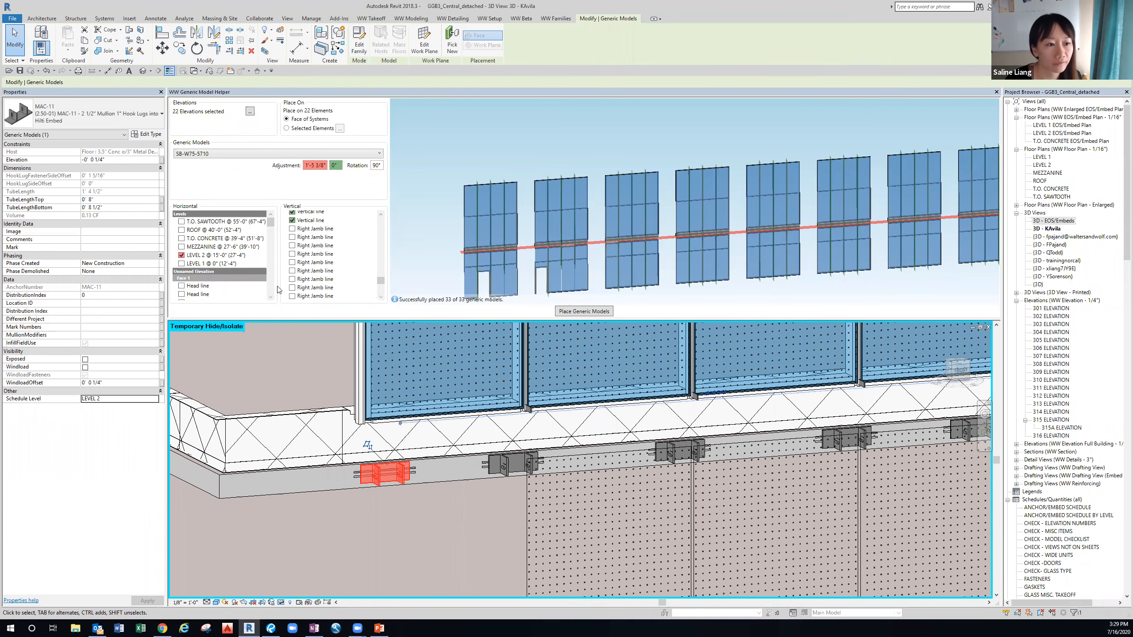
Switch the Generic Model Helper's Place On option from Face of Systems to Selected Elements.
scroll(470, 259, "up", 5)
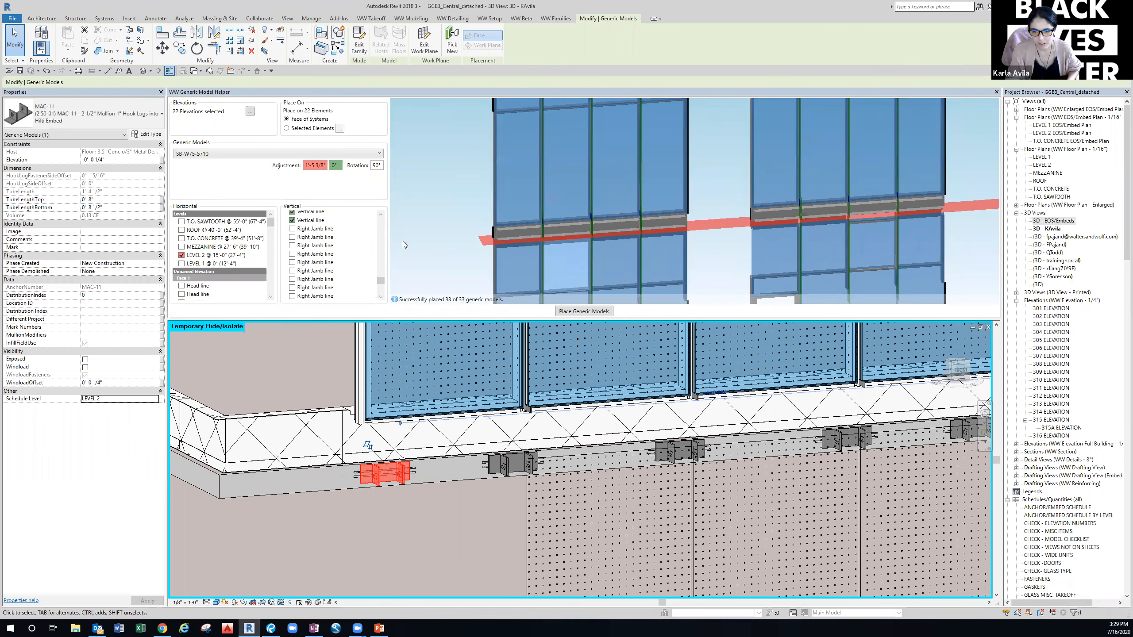
scroll(330, 250, "up", 3)
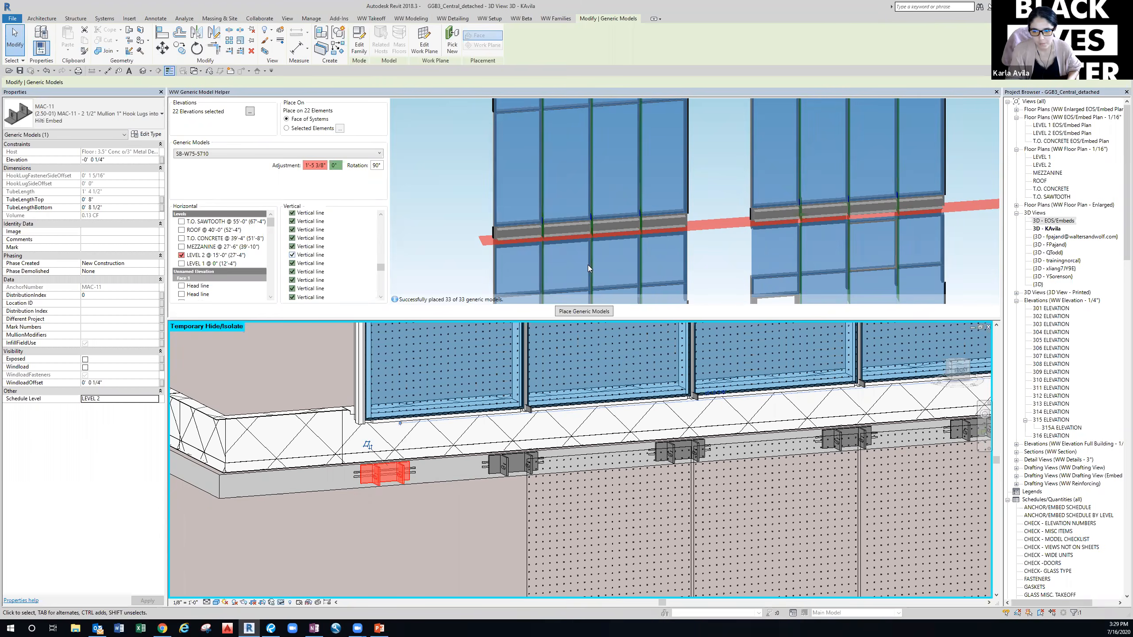
scroll(562, 233, "up", 5)
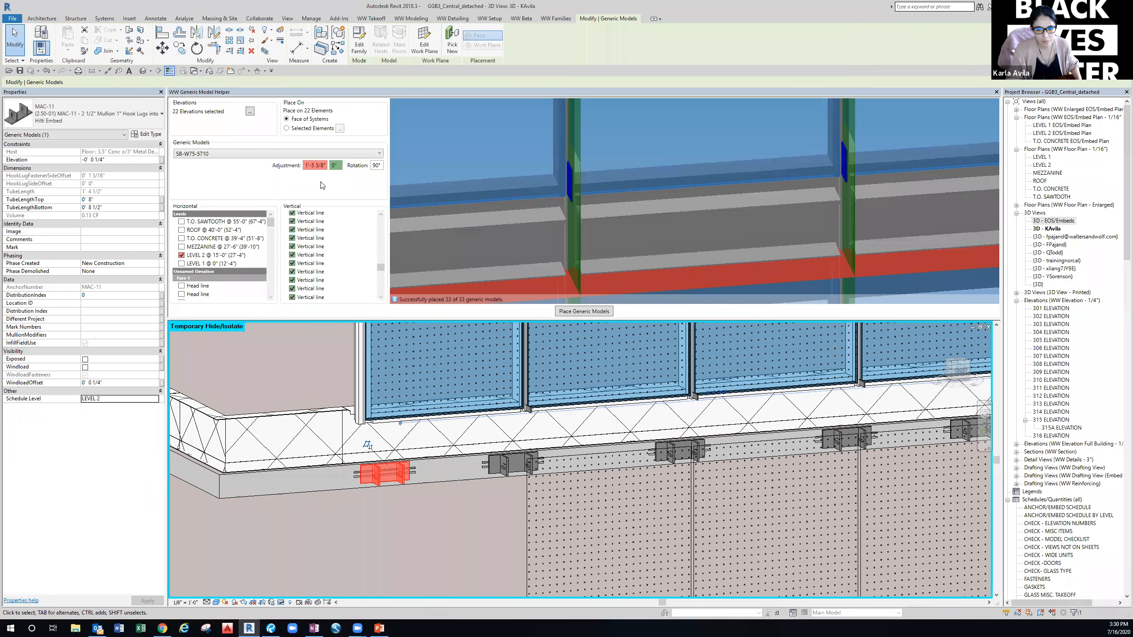
scroll(531, 232, "down", 5)
middle_click_drag(527, 231, 574, 229)
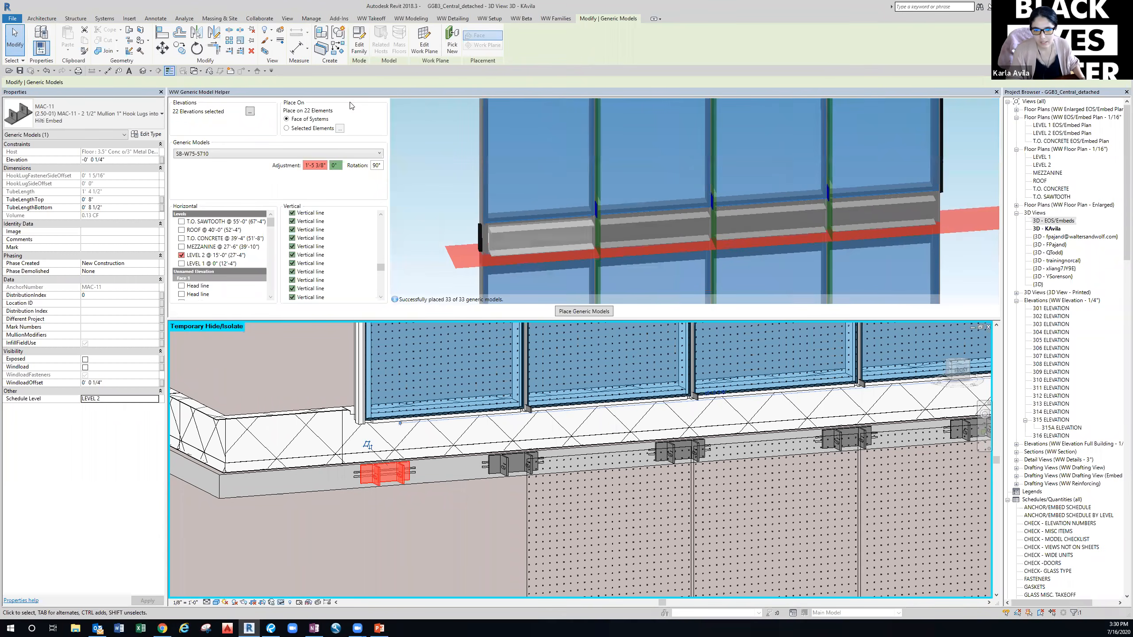
left_click(293, 128)
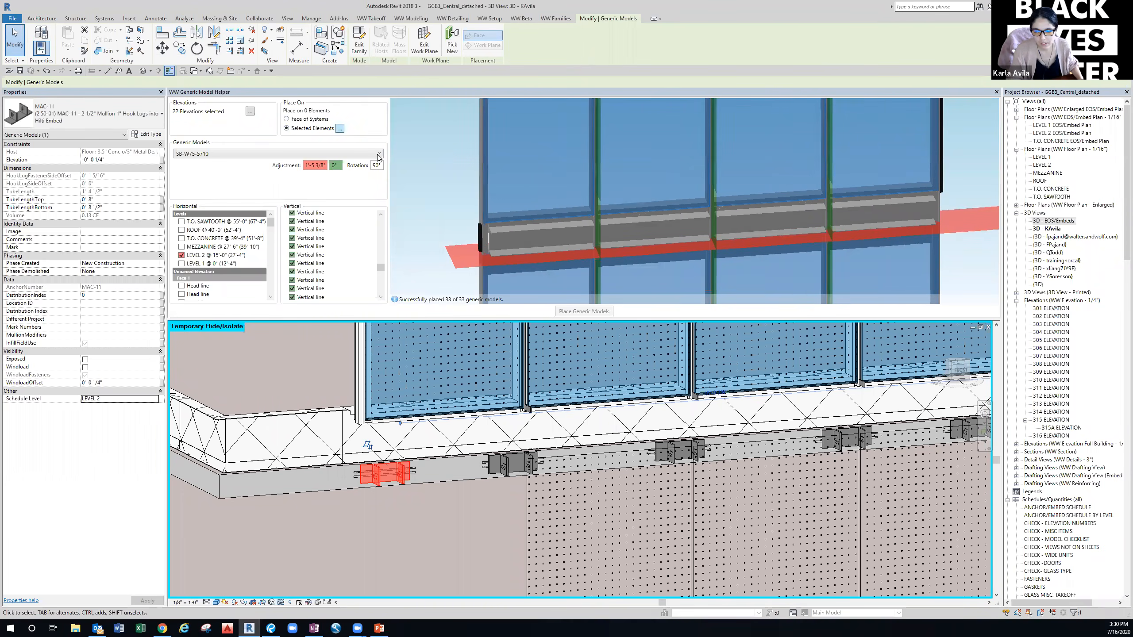
Pick the Level 2 floor slab as the helper's one host element.
left_click(340, 128)
scroll(375, 473, "down", 2)
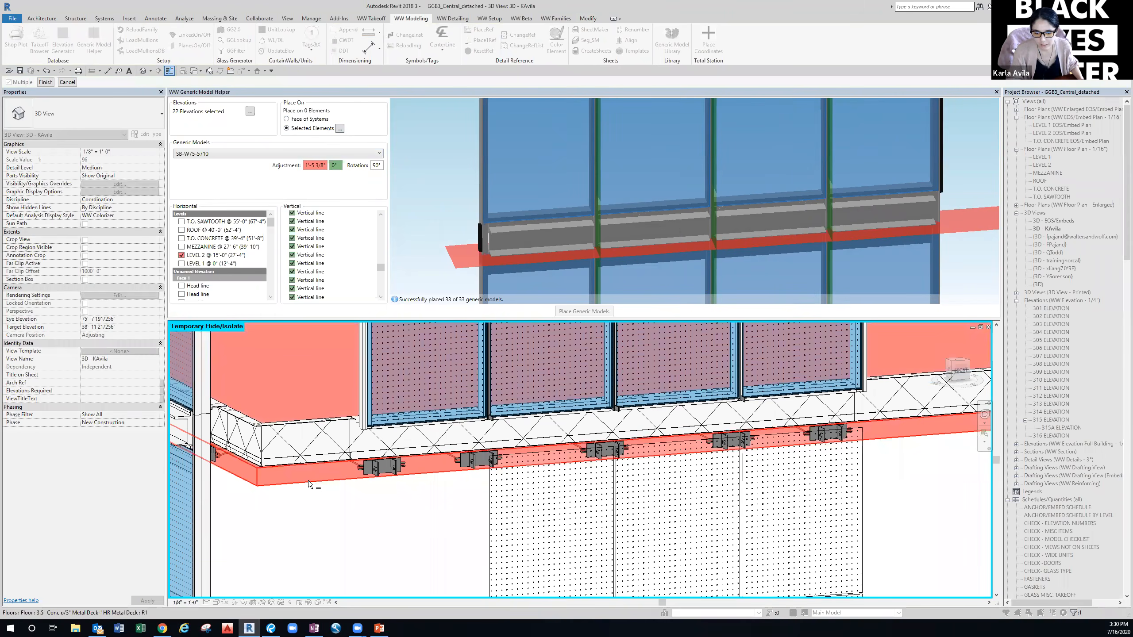
left_click(45, 83)
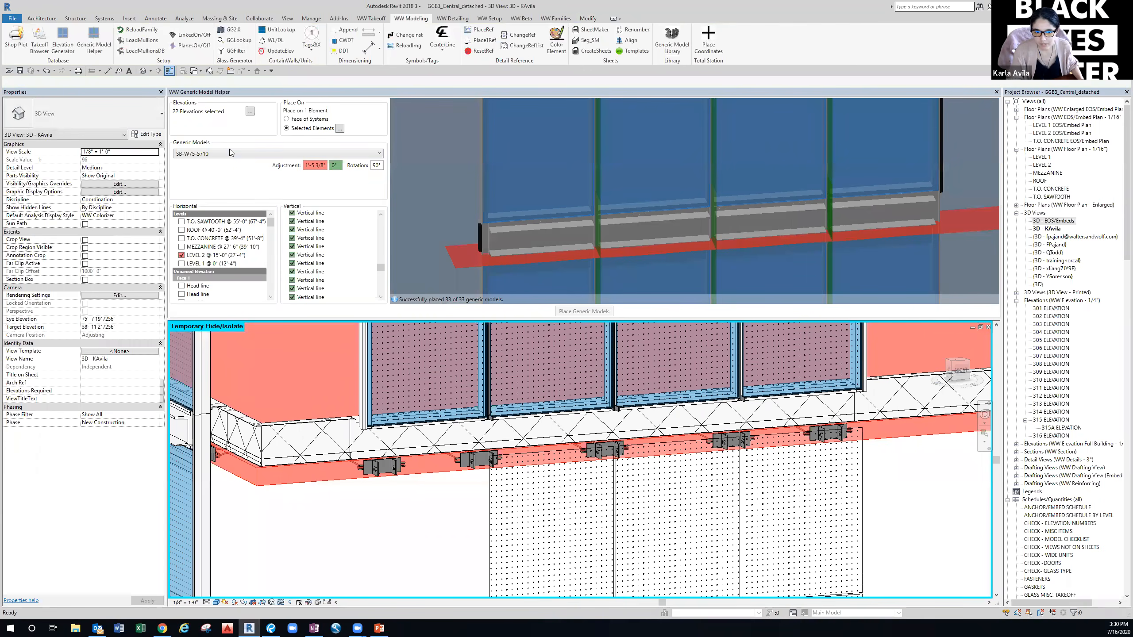
left_click(232, 154)
Choose MAC-11 Hook Lugs as the generic model and reframe the helper preview.
scroll(225, 211, "up", 3)
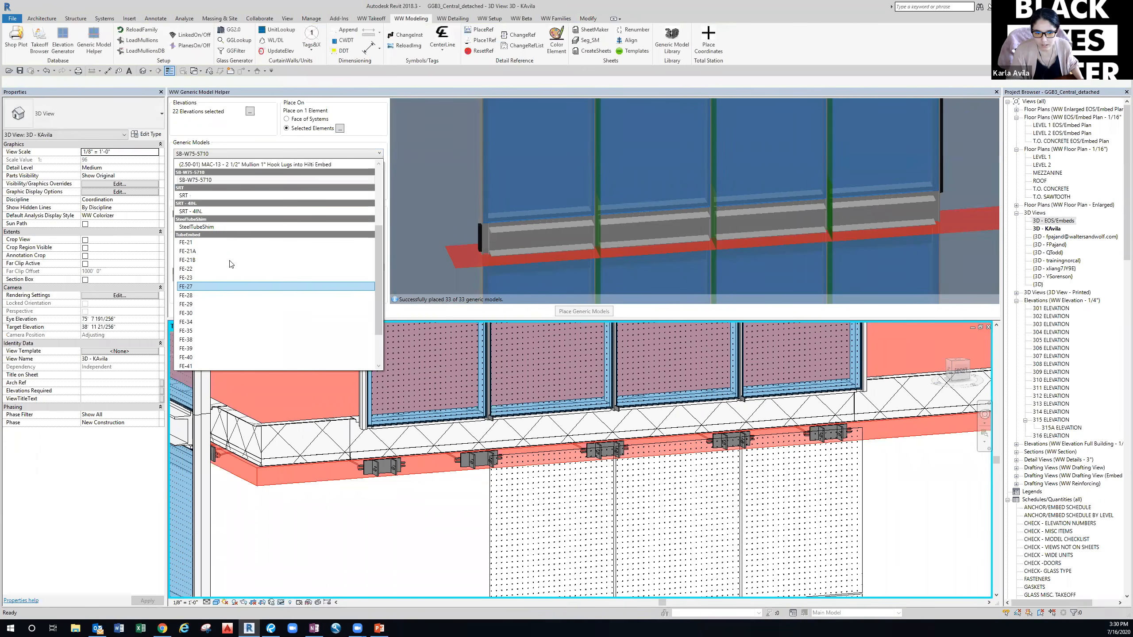
scroll(225, 250, "up", 1)
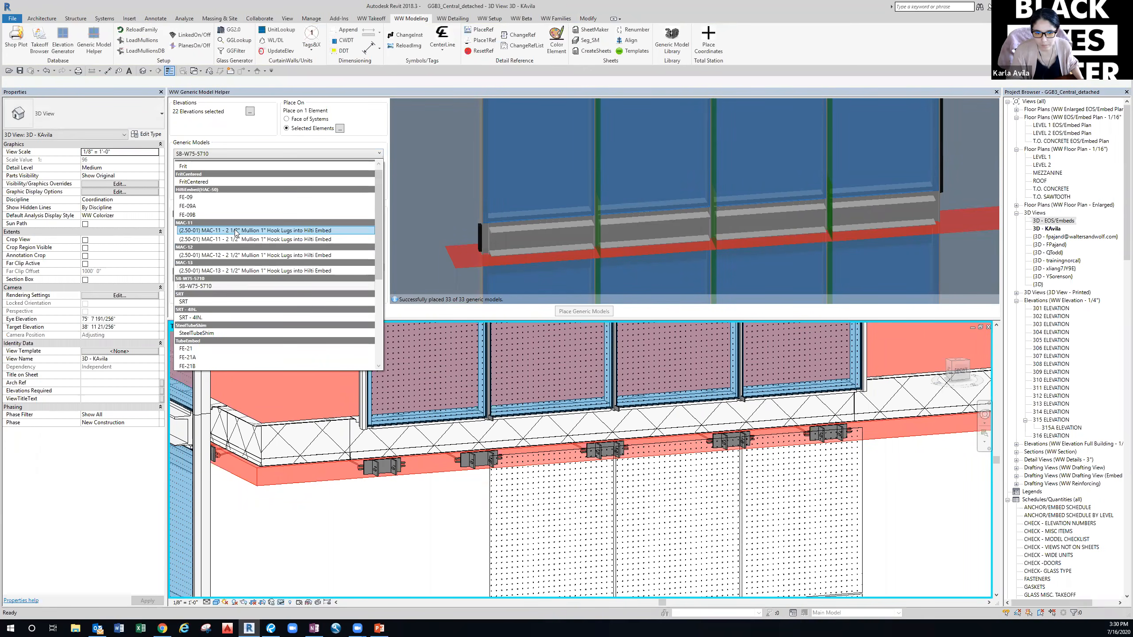
left_click(318, 309)
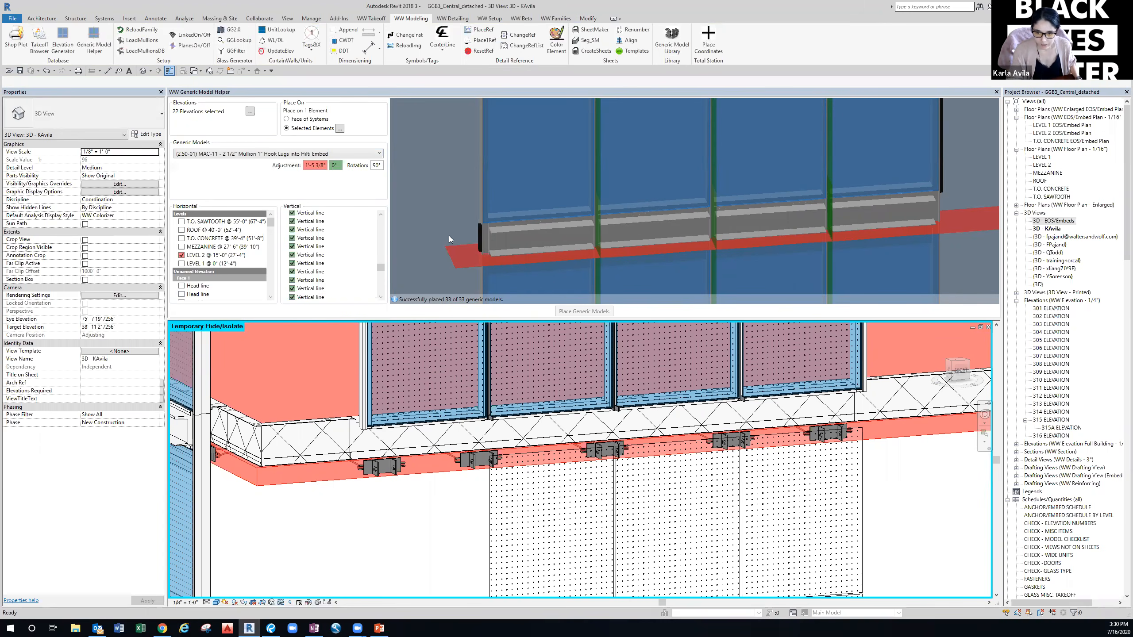
scroll(472, 259, "down", 5)
scroll(586, 245, "down", 2)
middle_click_drag(621, 147, 575, 310)
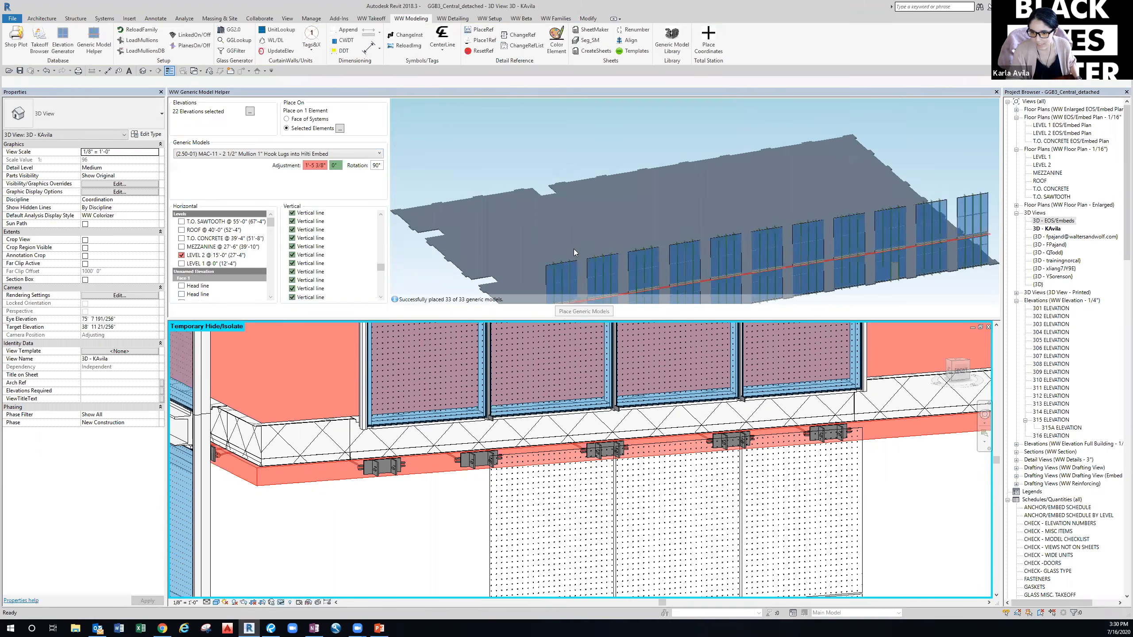
scroll(572, 246, "up", 2)
middle_click_drag(513, 228, 525, 162)
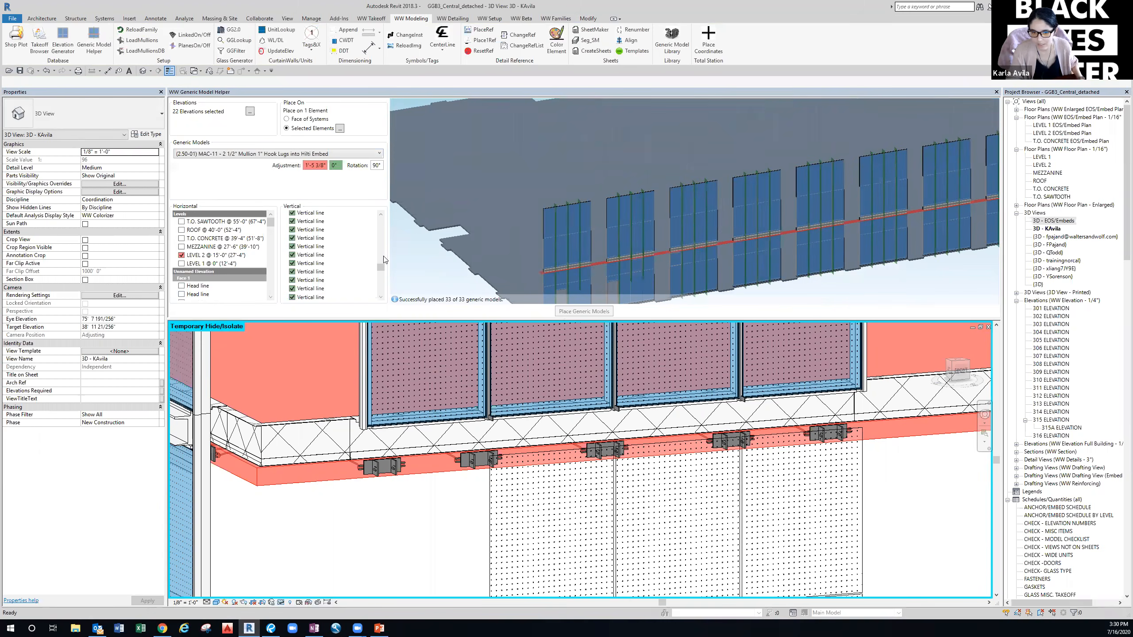
Begin picking host elements, shifting the 3D view toward the floor edge.
left_click(339, 128)
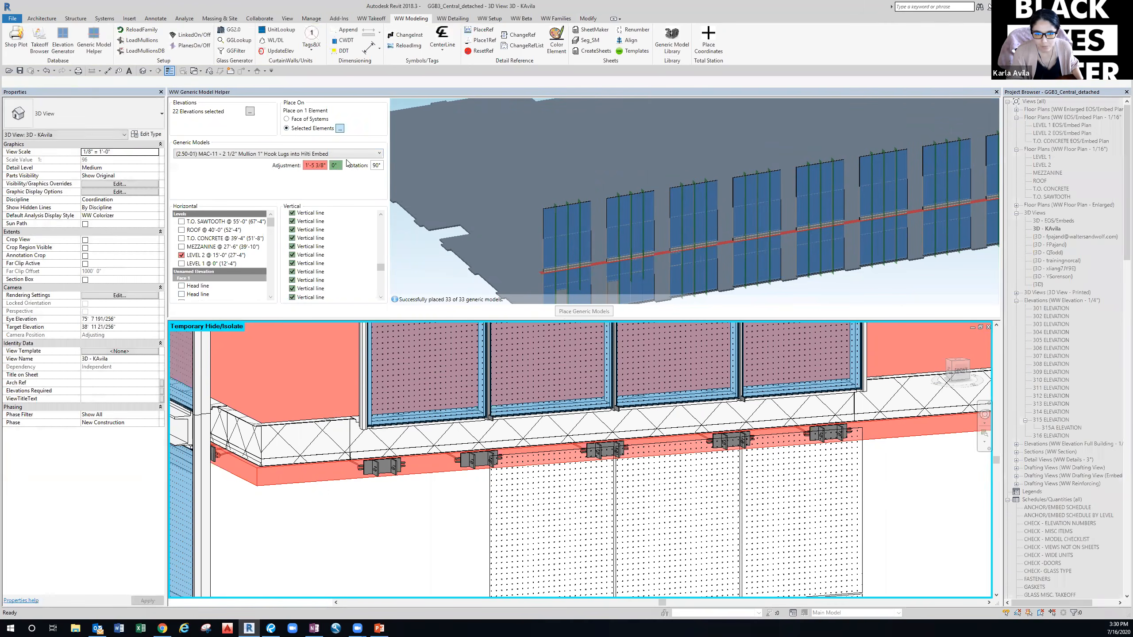
scroll(396, 469, "down", 5)
scroll(398, 482, "down", 1)
middle_click_drag(397, 481, 423, 441)
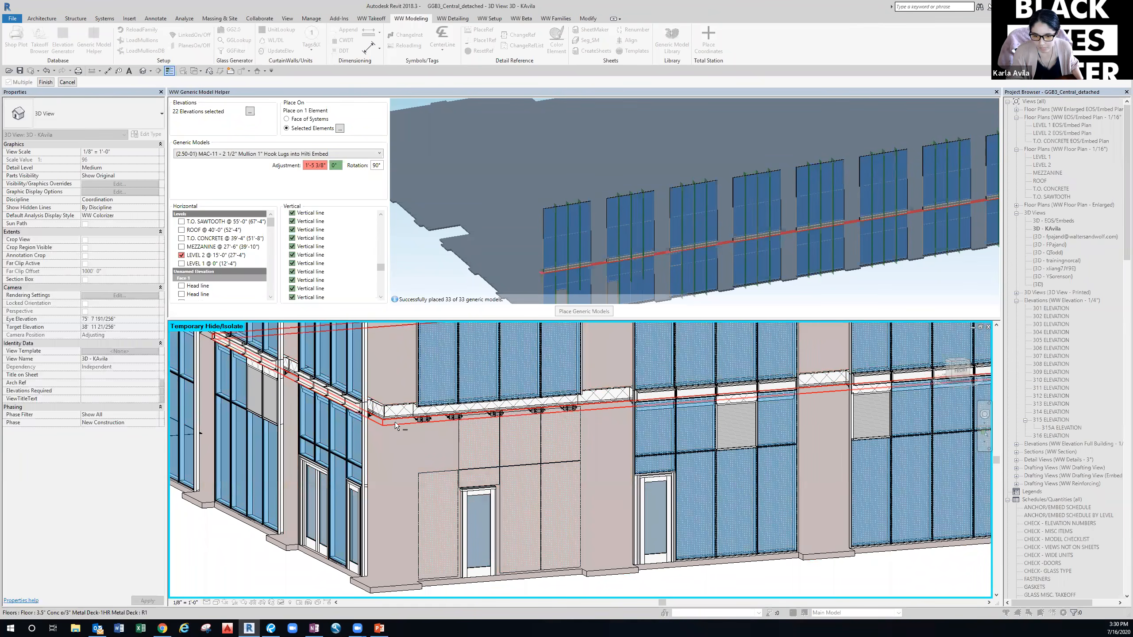
Redo the host pick, deselecting and then re-picking the Level 2 floor.
left_click(400, 422)
left_click(46, 83)
scroll(502, 259, "down", 3)
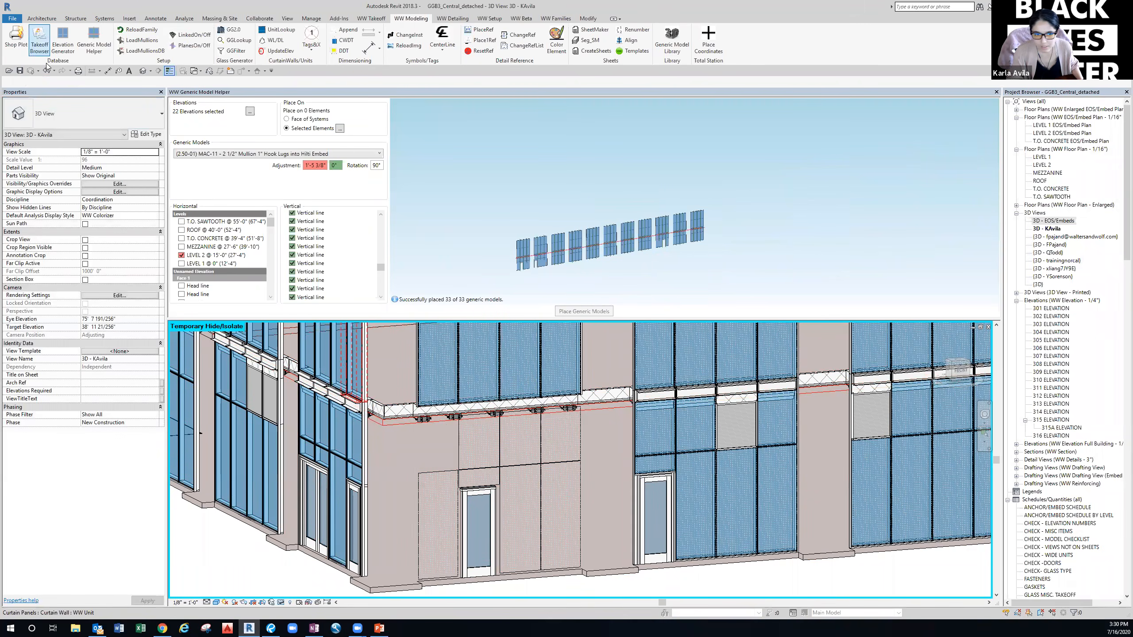
left_click(340, 128)
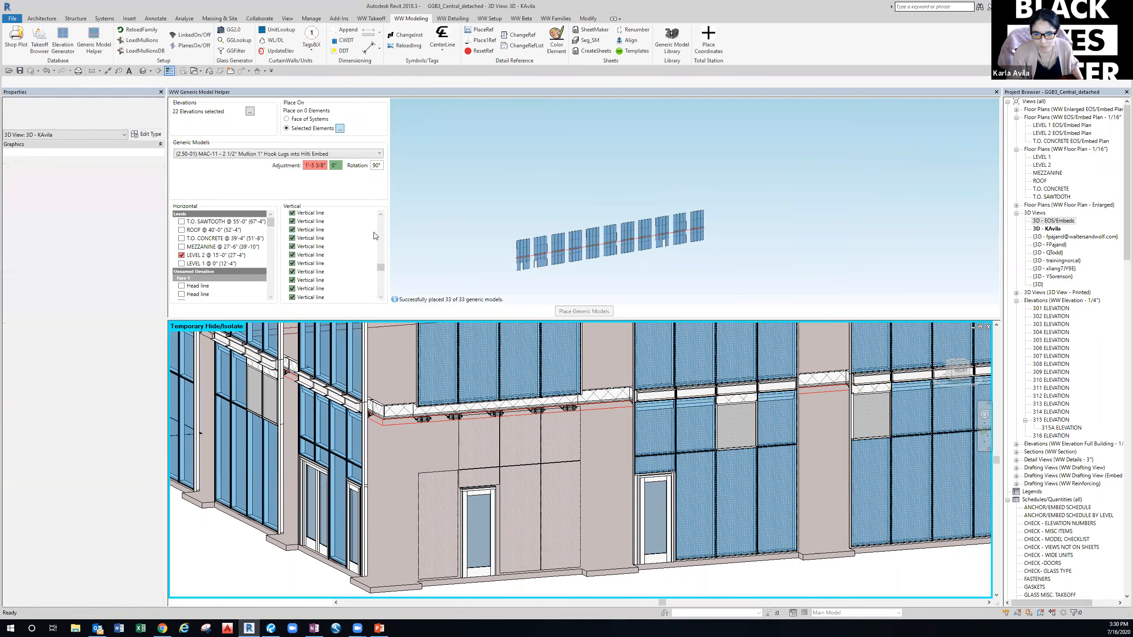
left_click(396, 424)
left_click(46, 83)
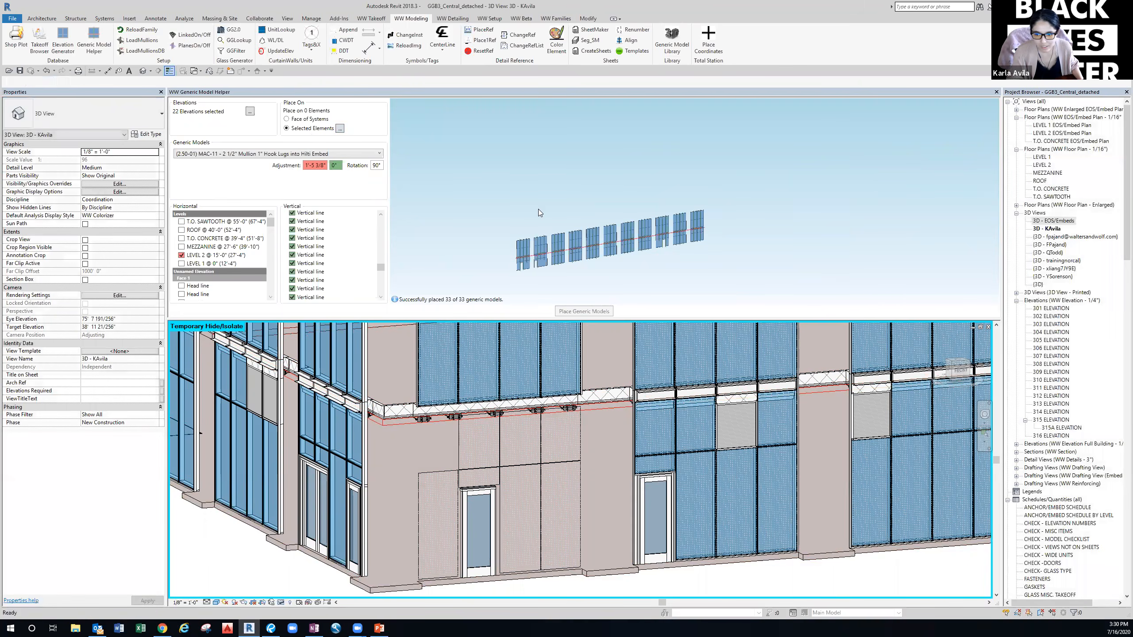
Switch Place On to Face of Systems so it covers 22 curtain-wall elements.
scroll(522, 263, "up", 10)
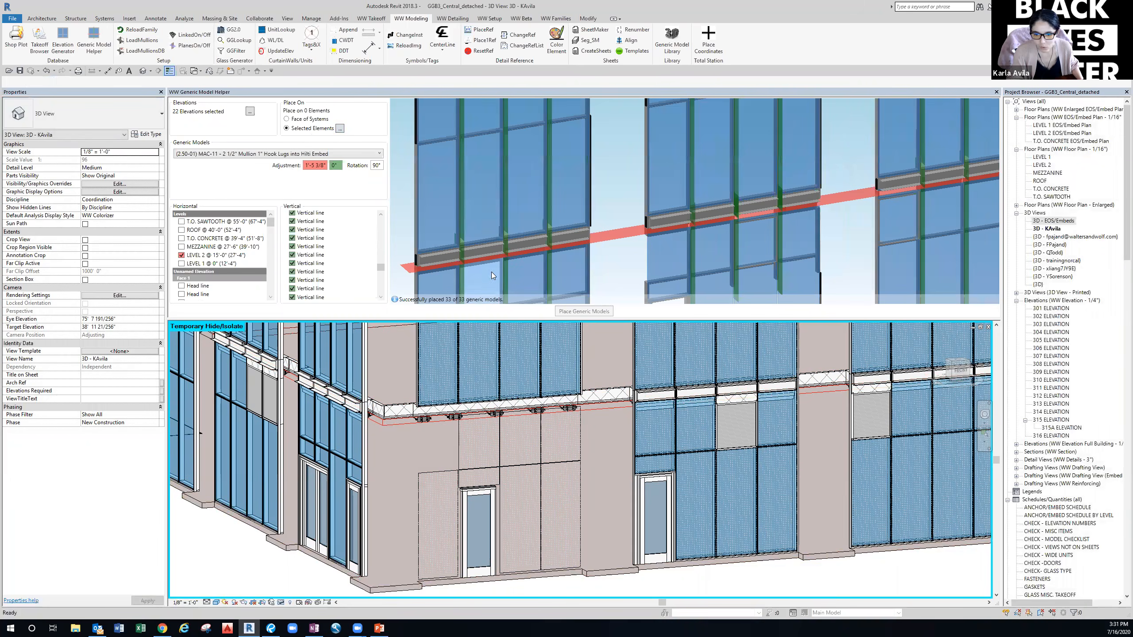
scroll(500, 264, "down", 2)
mouse_move(509, 260)
middle_mouse_down()
mouse_move(650, 257)
mouse_move(506, 266)
mouse_move(517, 247)
mouse_move(517, 261)
middle_mouse_up()
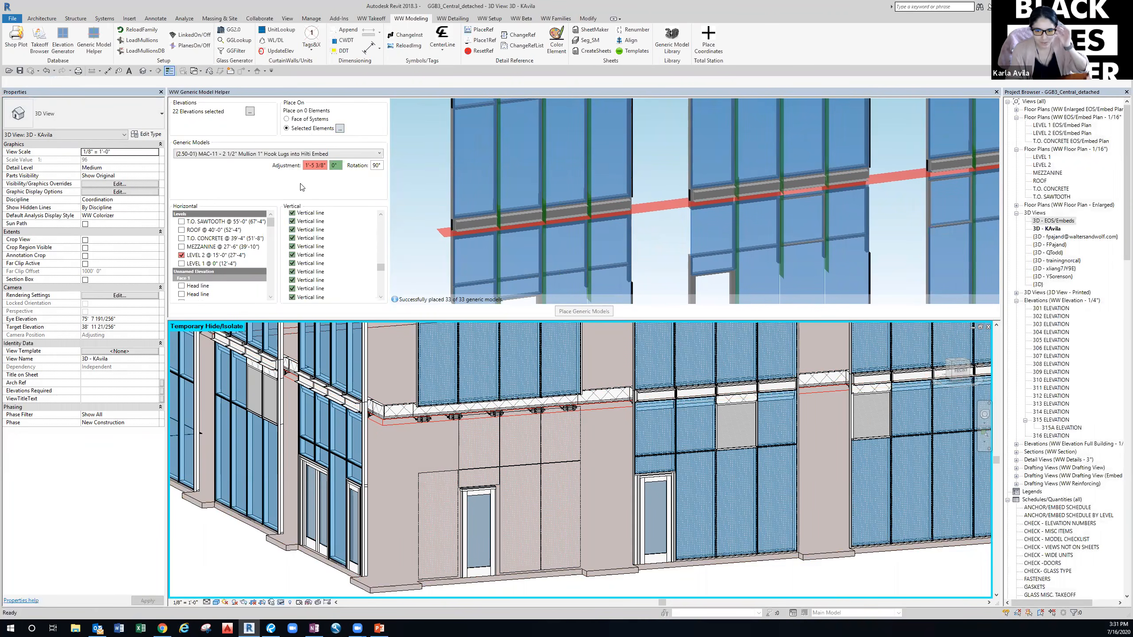
left_click(301, 120)
scroll(495, 174, "up", 5)
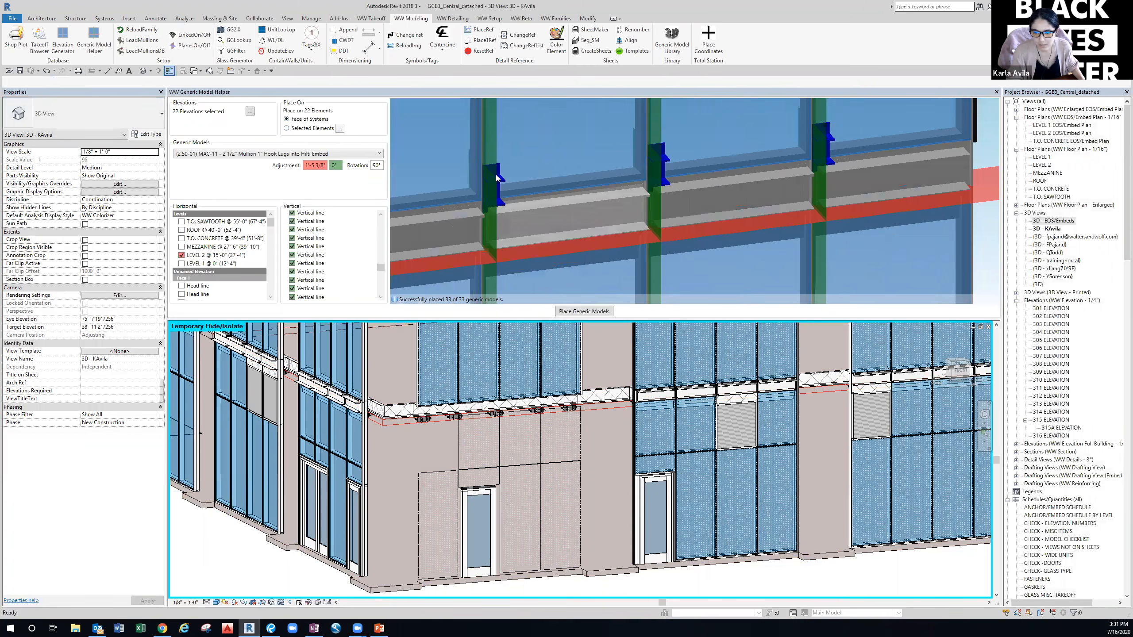
Set the hook-lug embed rotation to 0° and the adjustment to 0".
left_click(376, 166)
key("BackSpace")
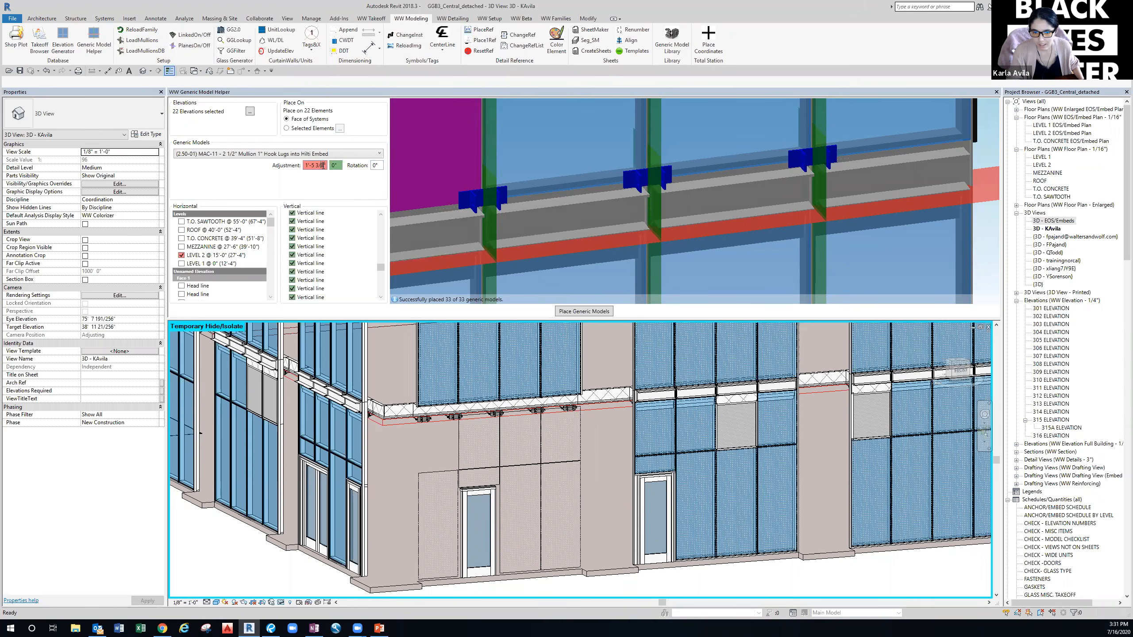
left_click_drag(323, 165, 307, 168)
type("0")
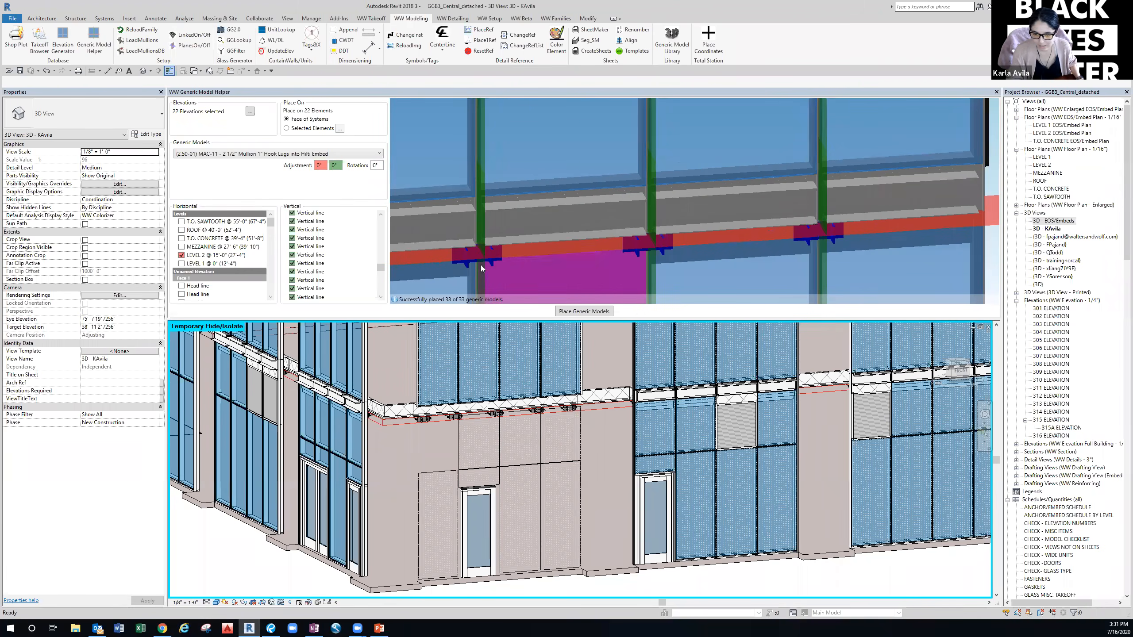
scroll(480, 261, "up", 5)
middle_click_drag(411, 255, 574, 185)
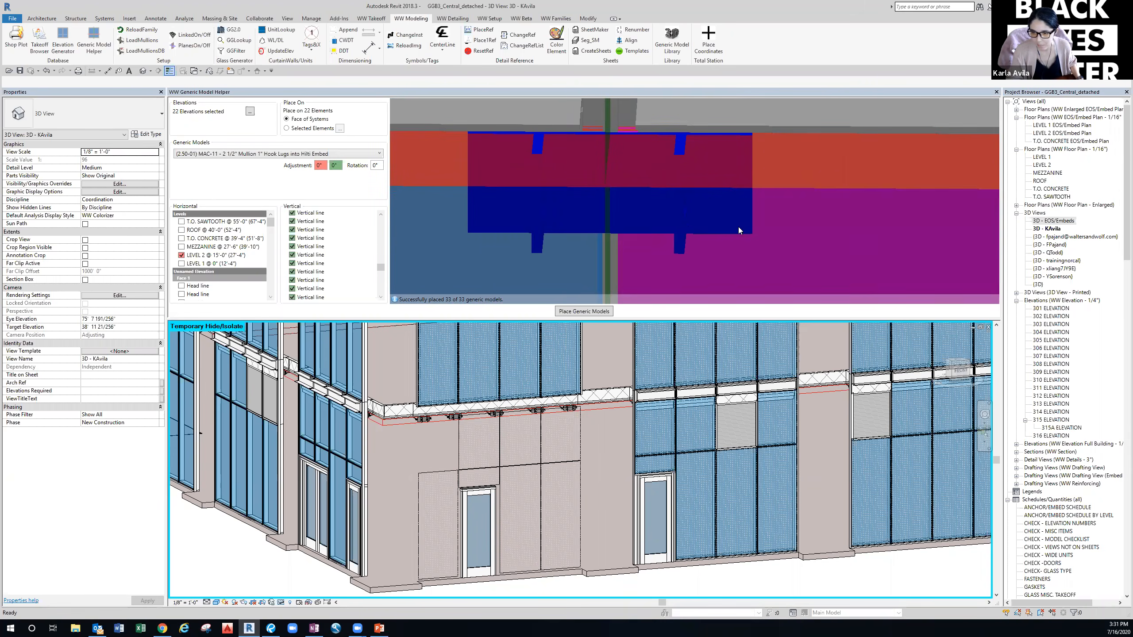
scroll(702, 256, "down", 3)
middle_click_drag(727, 268, 672, 240, "shift")
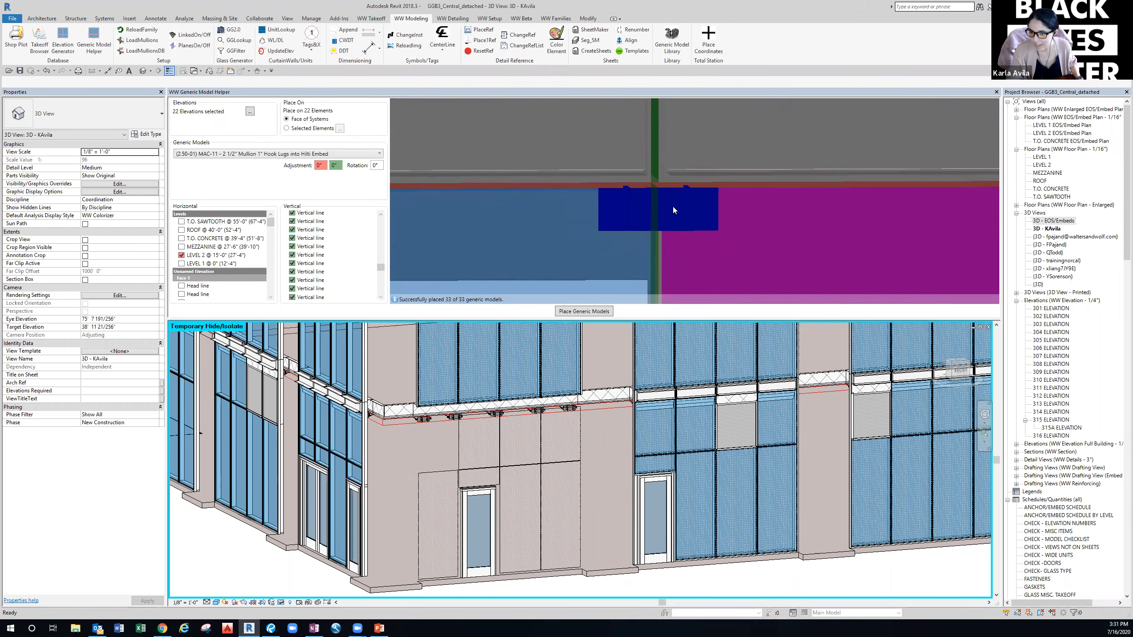
scroll(672, 206, "up", 3)
scroll(618, 211, "down", 2)
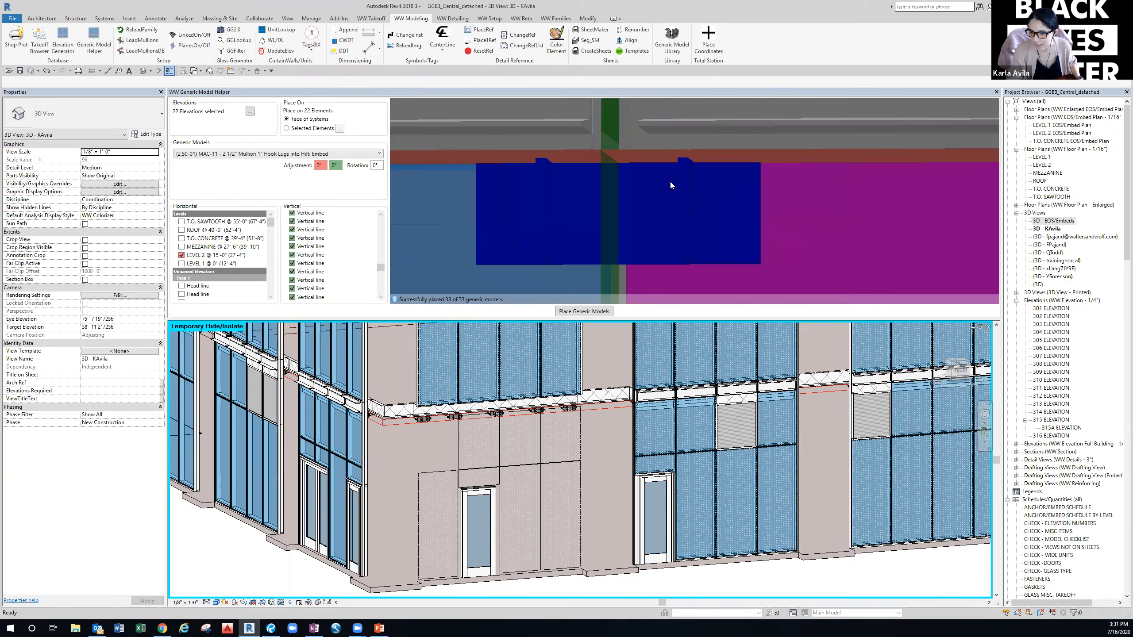
scroll(670, 181, "down", 2)
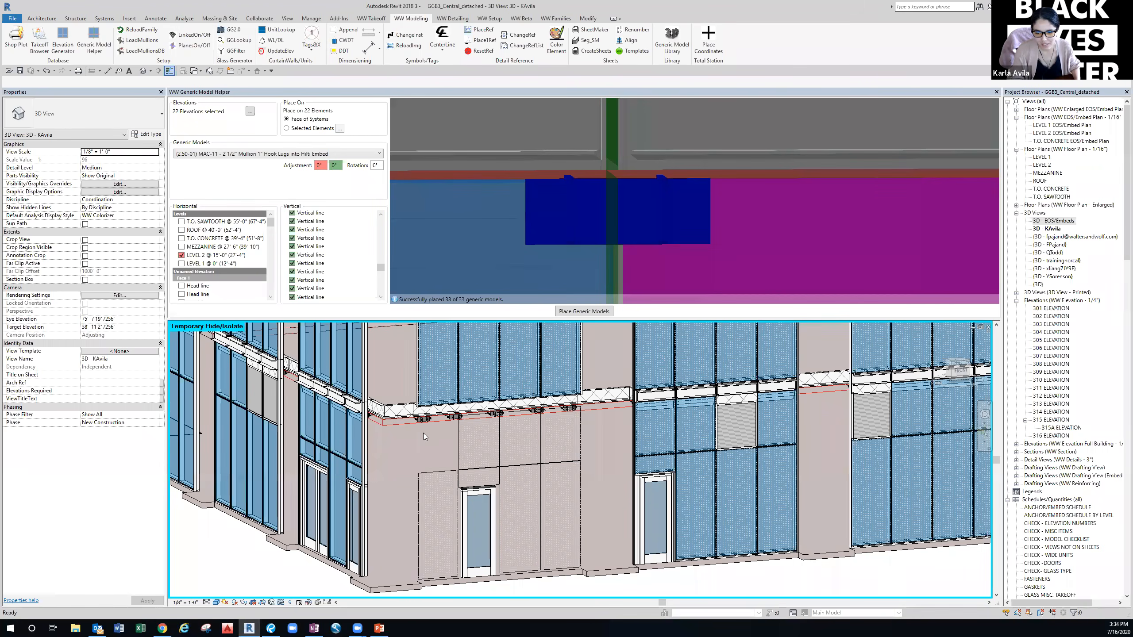
scroll(423, 433, "up", 5)
scroll(426, 419, "up", 2)
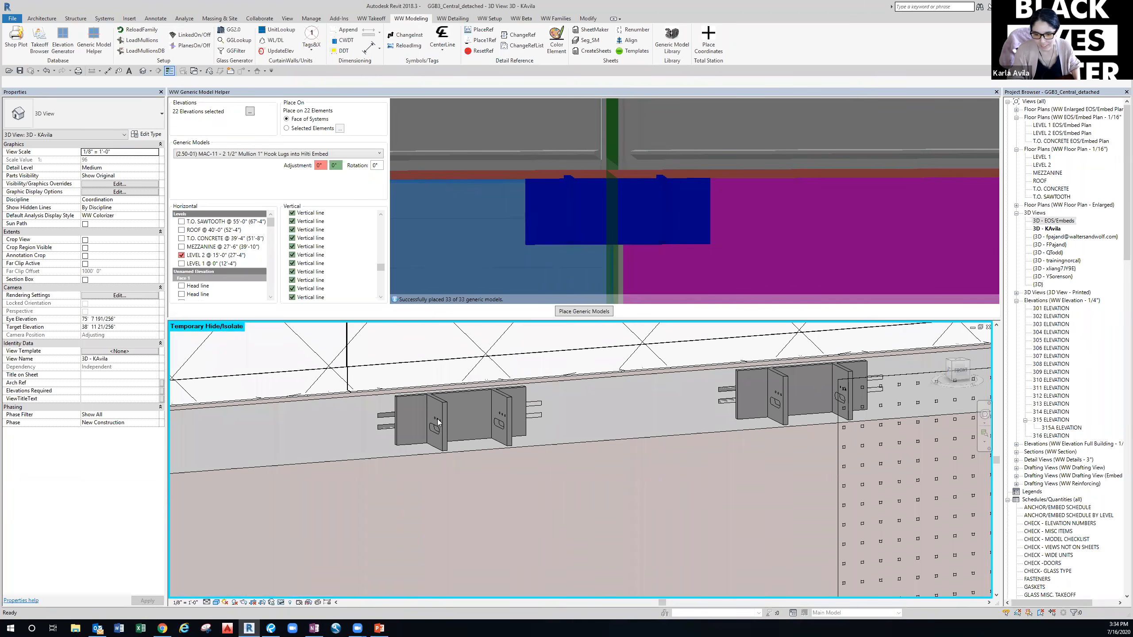
scroll(460, 453, "down", 6)
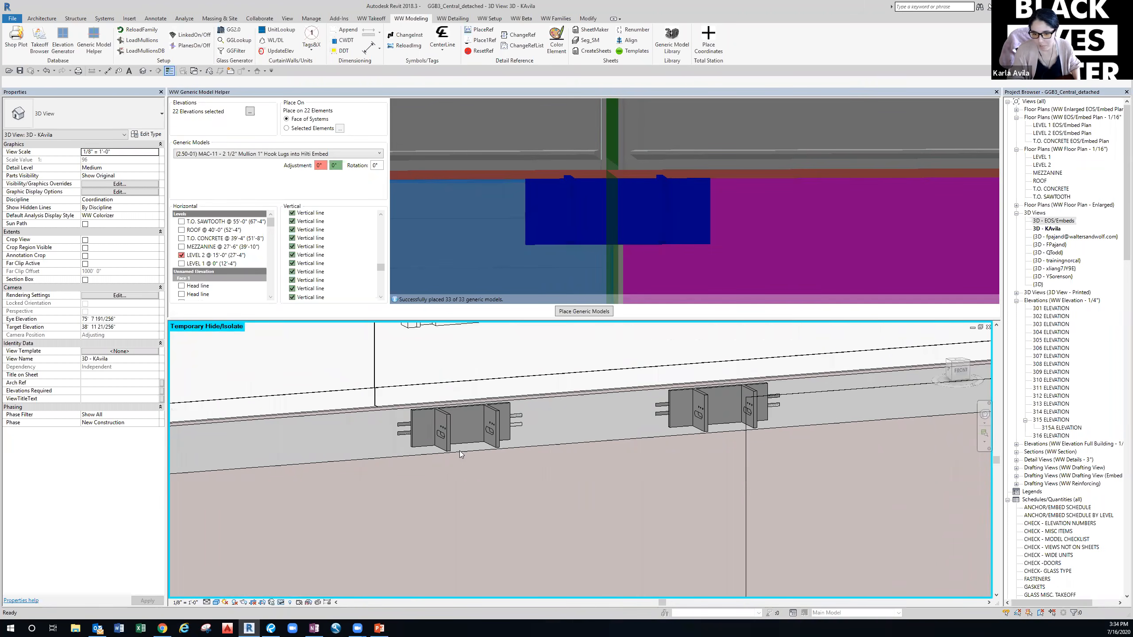
scroll(620, 448, "down", 2)
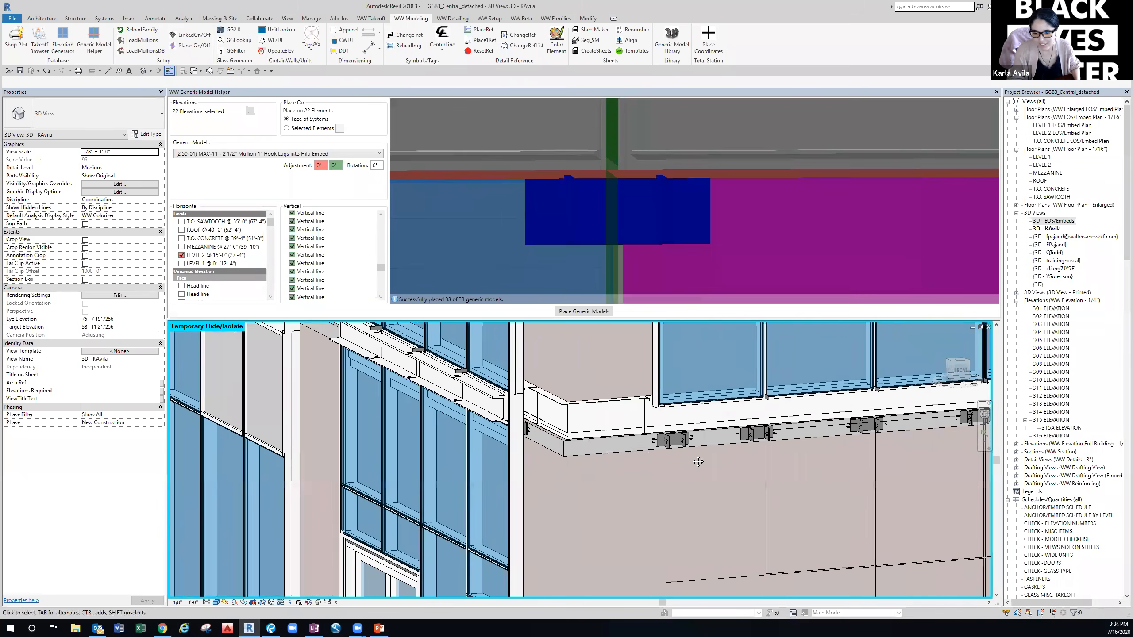
scroll(426, 453, "down", 1)
scroll(428, 446, "up", 4)
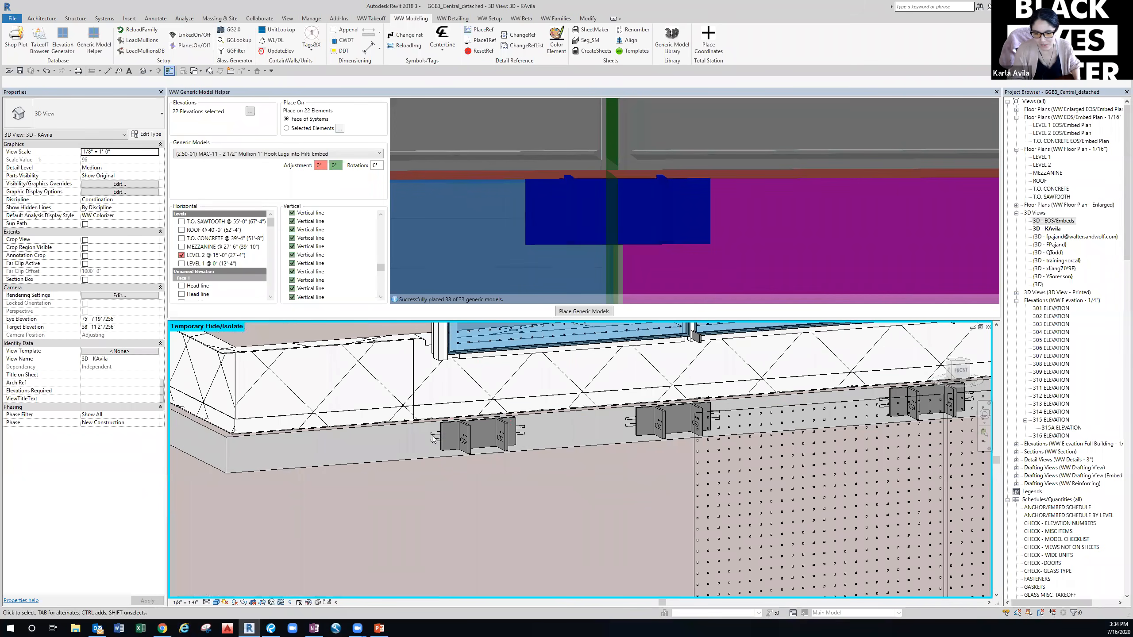
scroll(433, 438, "up", 2)
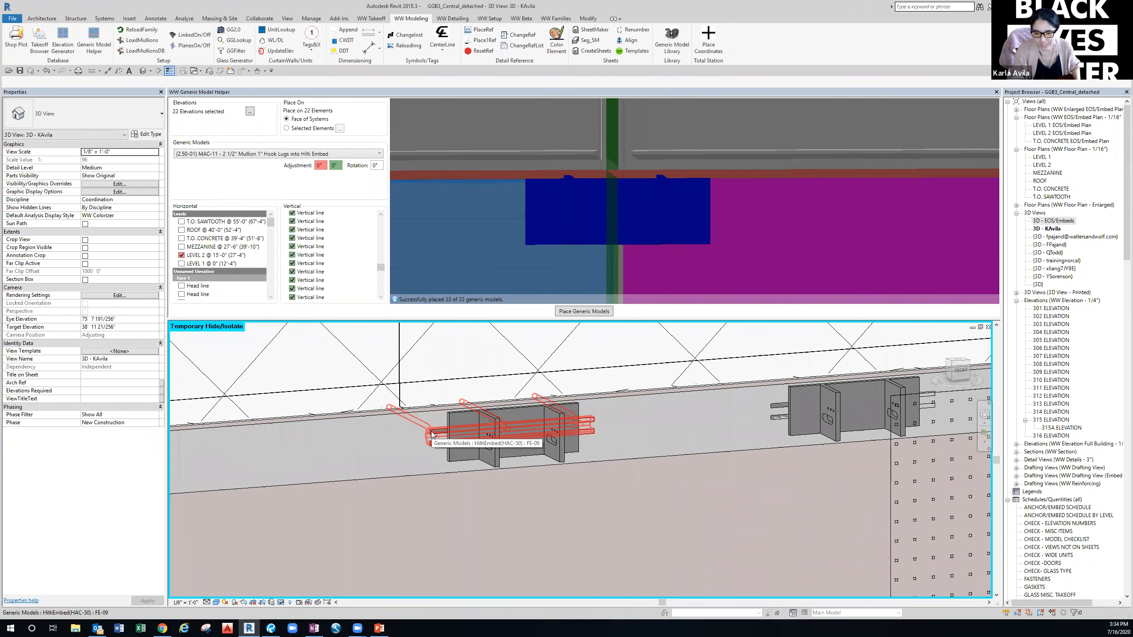
scroll(426, 497, "down", 6)
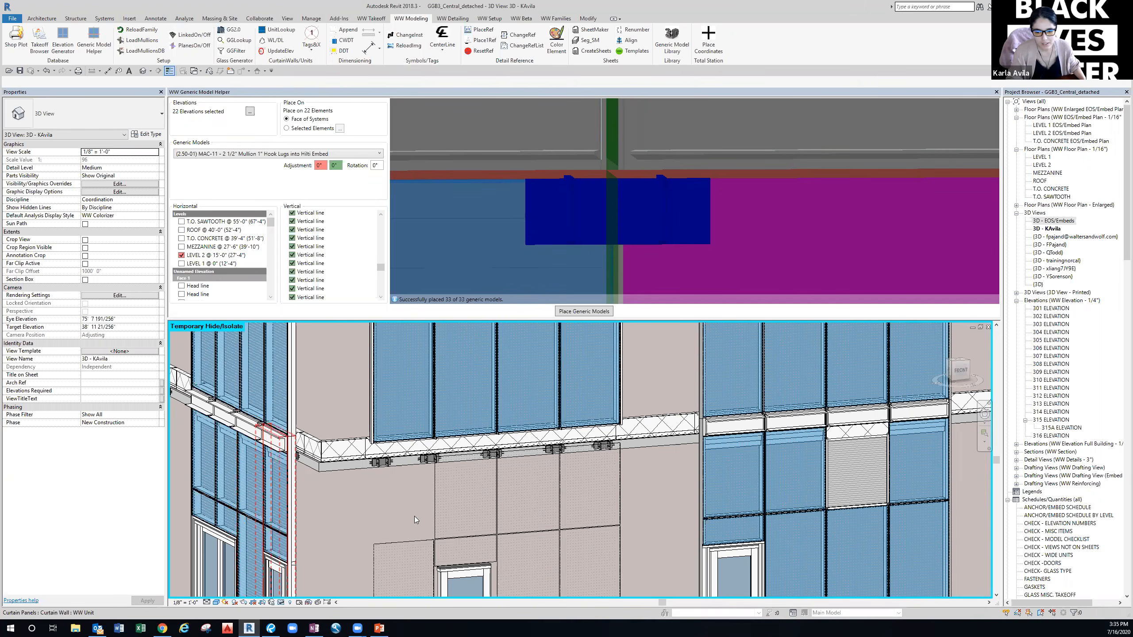
Zoom in and select an SB-W75-5710 embed bracket below a curtain wall mullion.
scroll(435, 437, "up", 4)
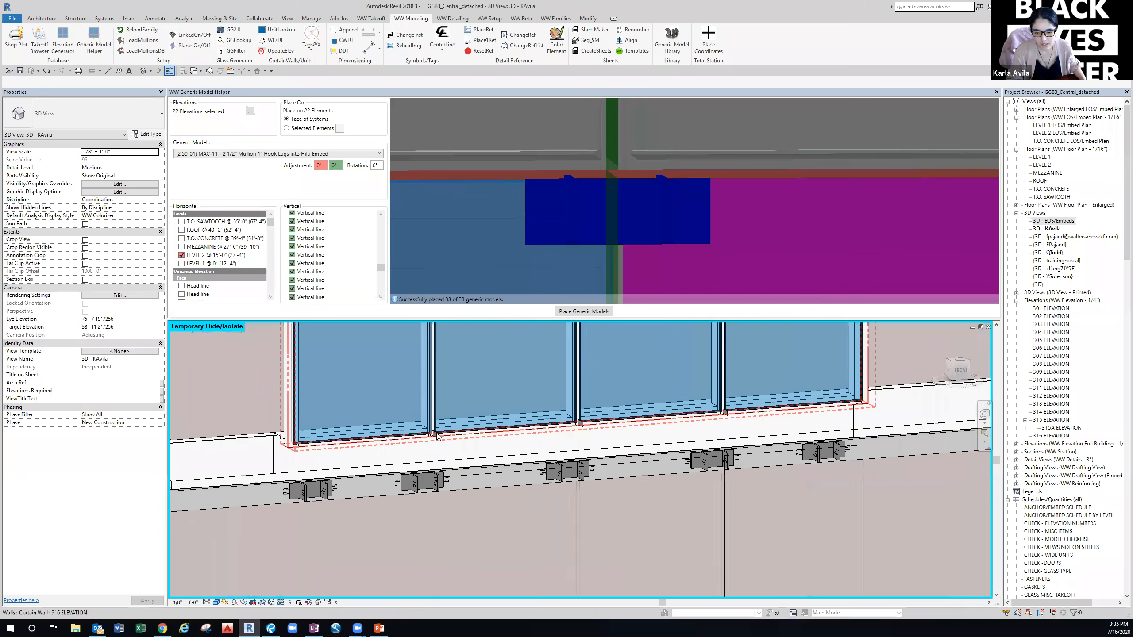
scroll(437, 436, "up", 2)
left_click(436, 433)
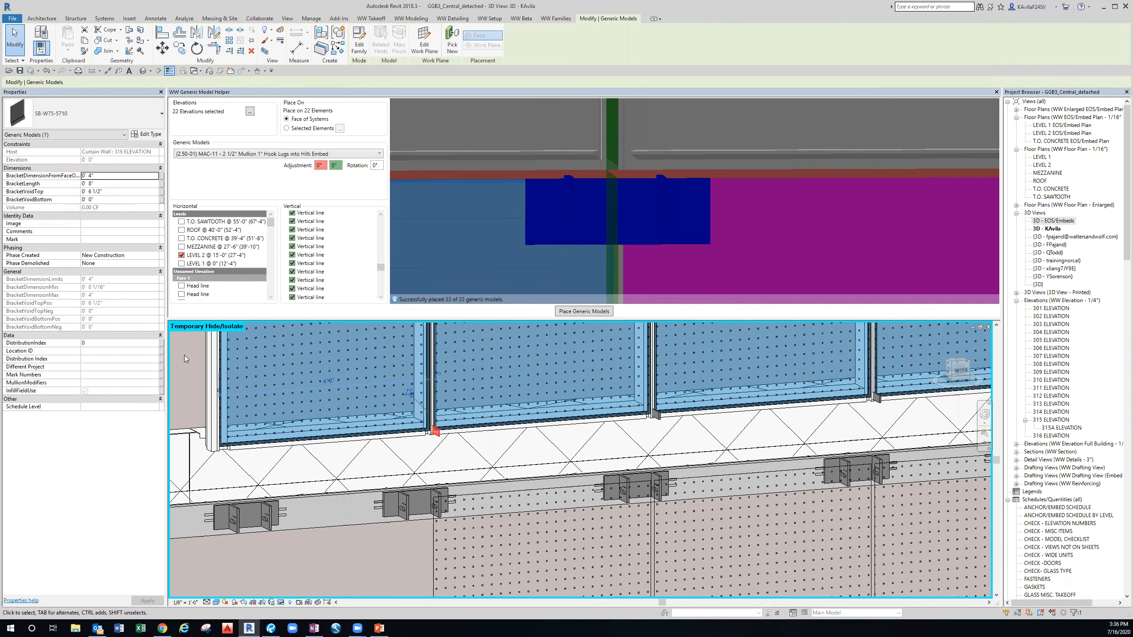
Read the bracket type's full TakeoffComponents text in Edit Type, then cancel without changes.
left_click(152, 135)
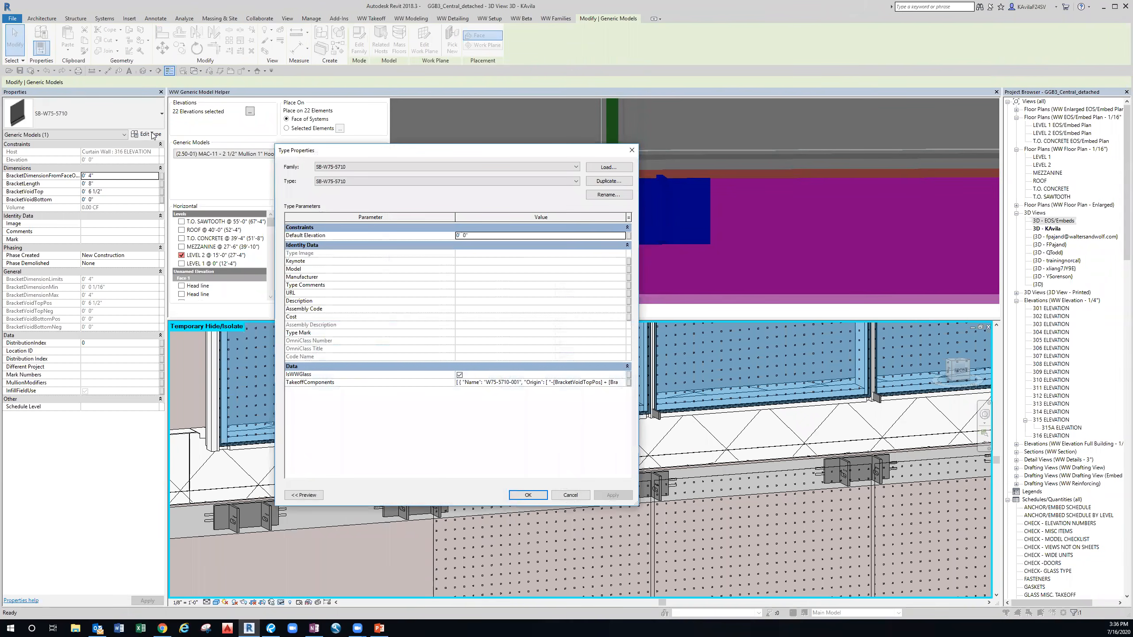
left_click(563, 382)
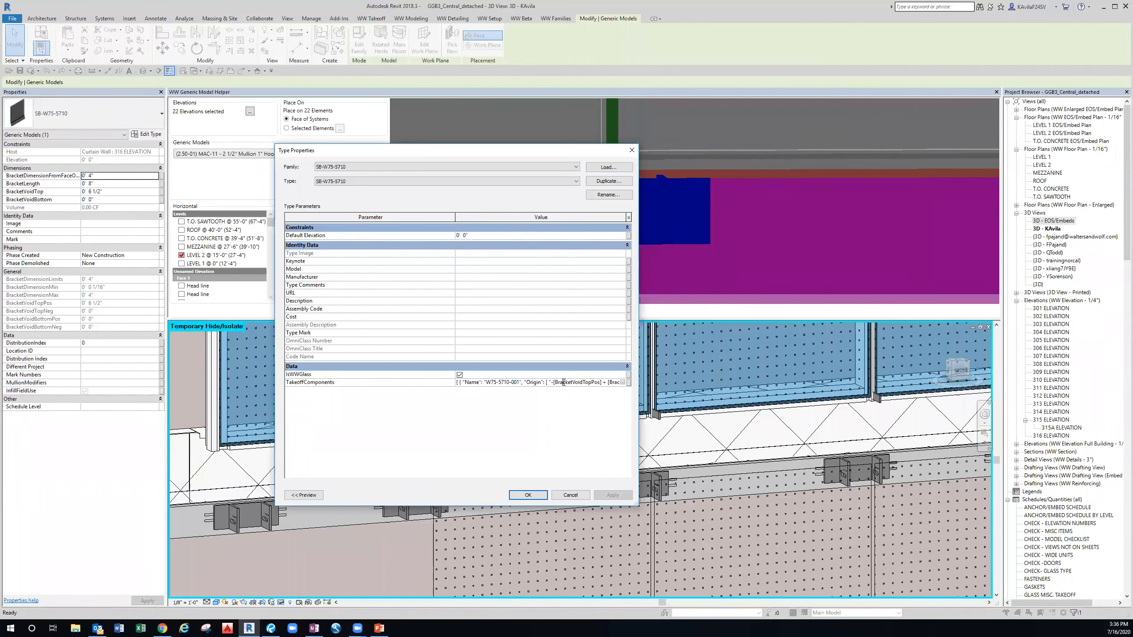
left_click(622, 383)
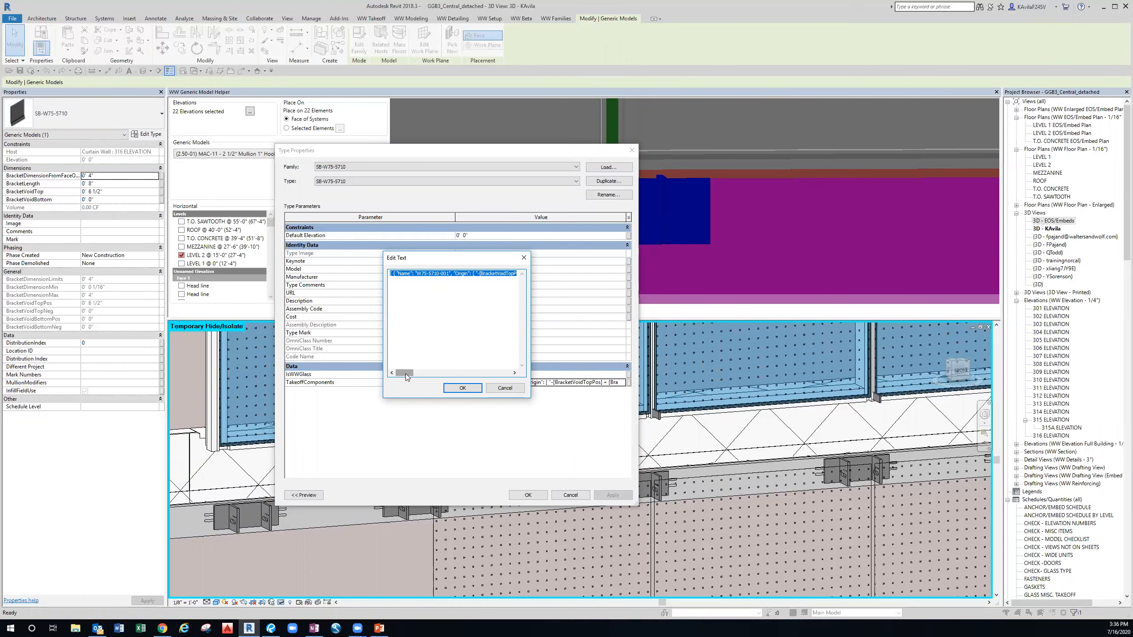
mouse_move(406, 376)
left_mouse_down()
mouse_move(464, 376)
mouse_move(400, 375)
left_mouse_up()
left_click_drag(398, 374, 413, 376)
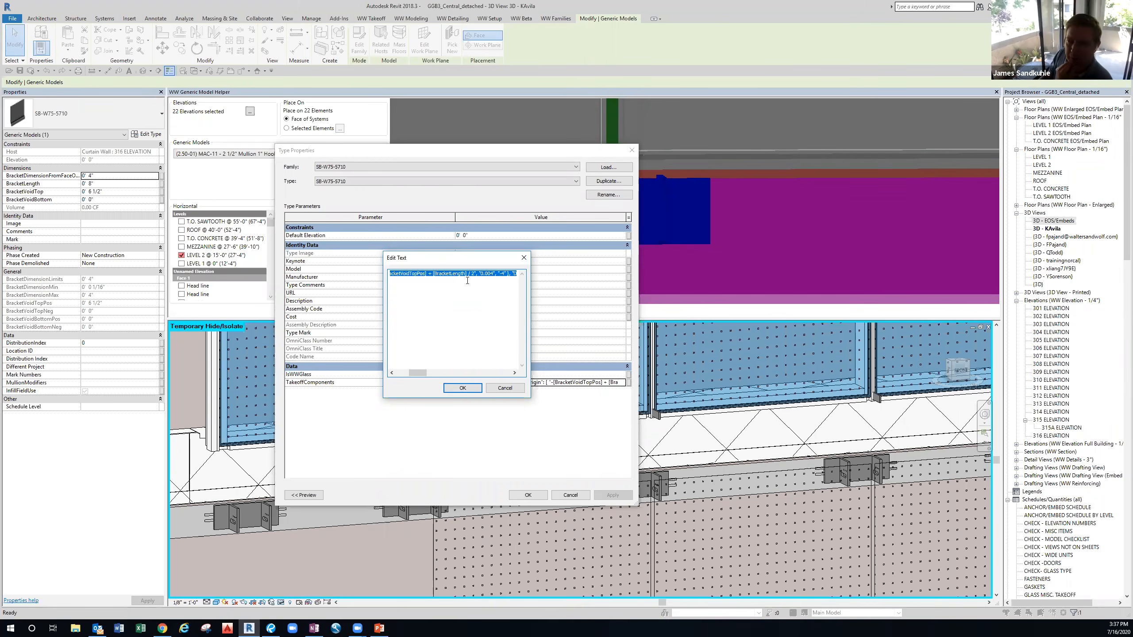
left_click(503, 390)
Cancel the bracket's Type Properties dialog, leaving the SB-WT5-5710 type unchanged.
left_click(571, 494)
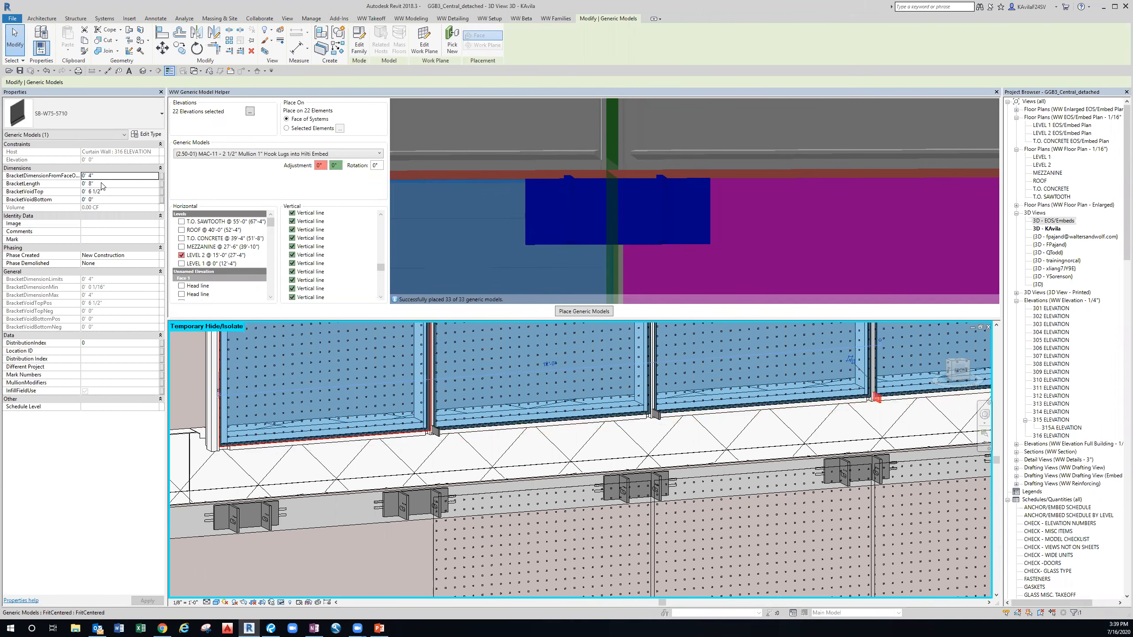
Isolate the selected SB-WT5-5710 bracket with HI and centre it in the 3D view.
key("h")
key("i")
left_click(837, 445)
middle_click_drag(869, 420, 669, 464)
scroll(674, 449, "up", 2)
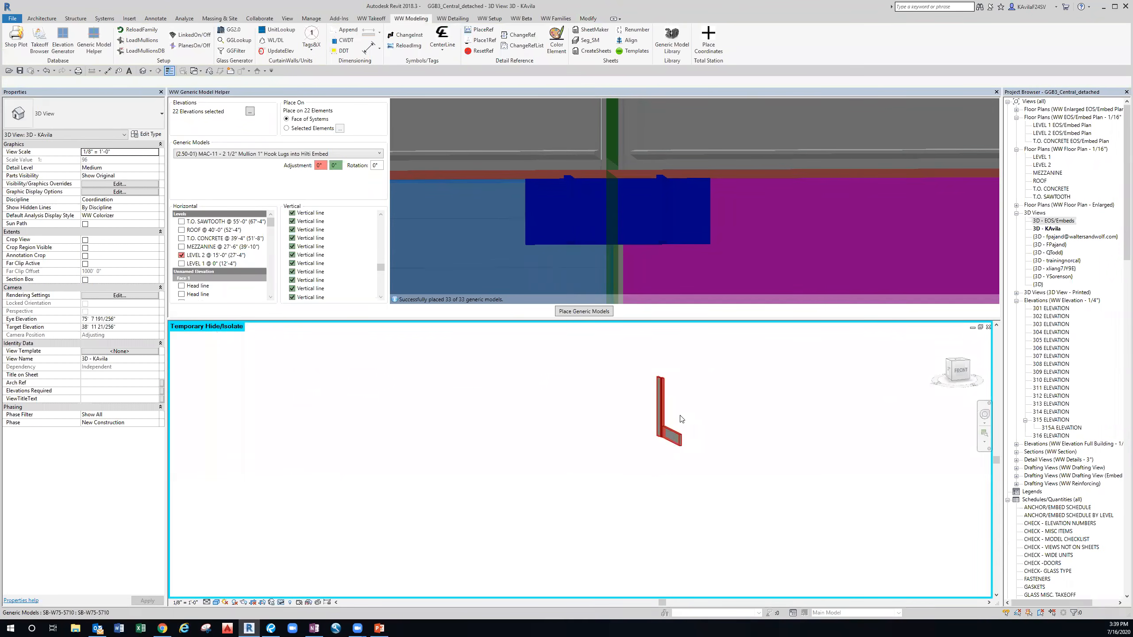
middle_click_drag(681, 419, 633, 475)
Reselect the isolated bracket and begin editing its BracketVoidTop value in Properties.
left_click(578, 482)
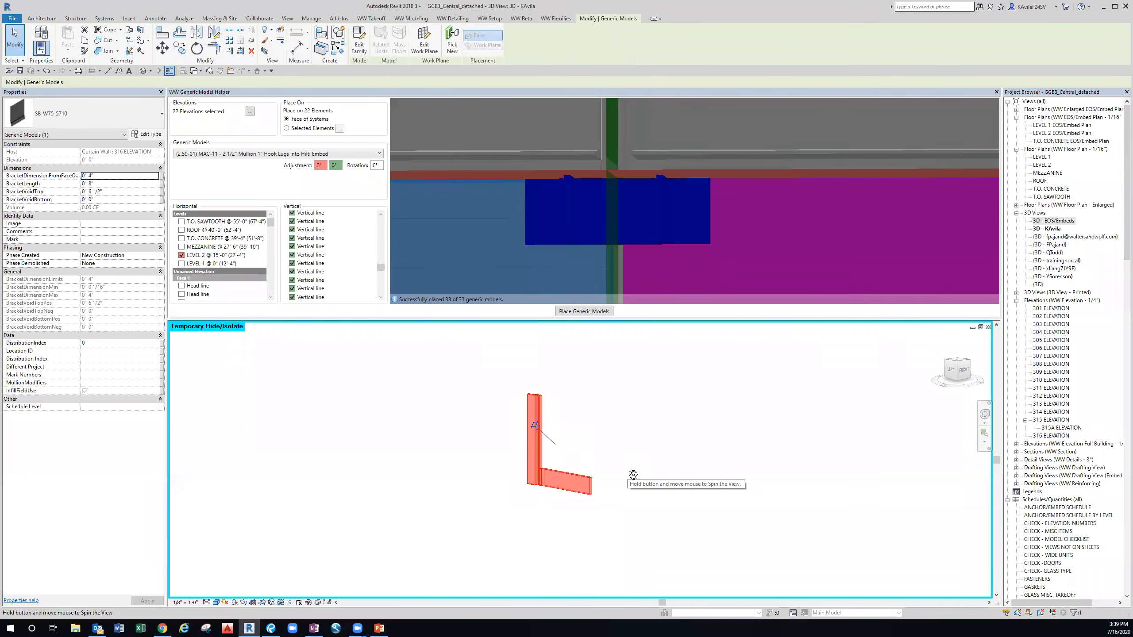
left_click(575, 449)
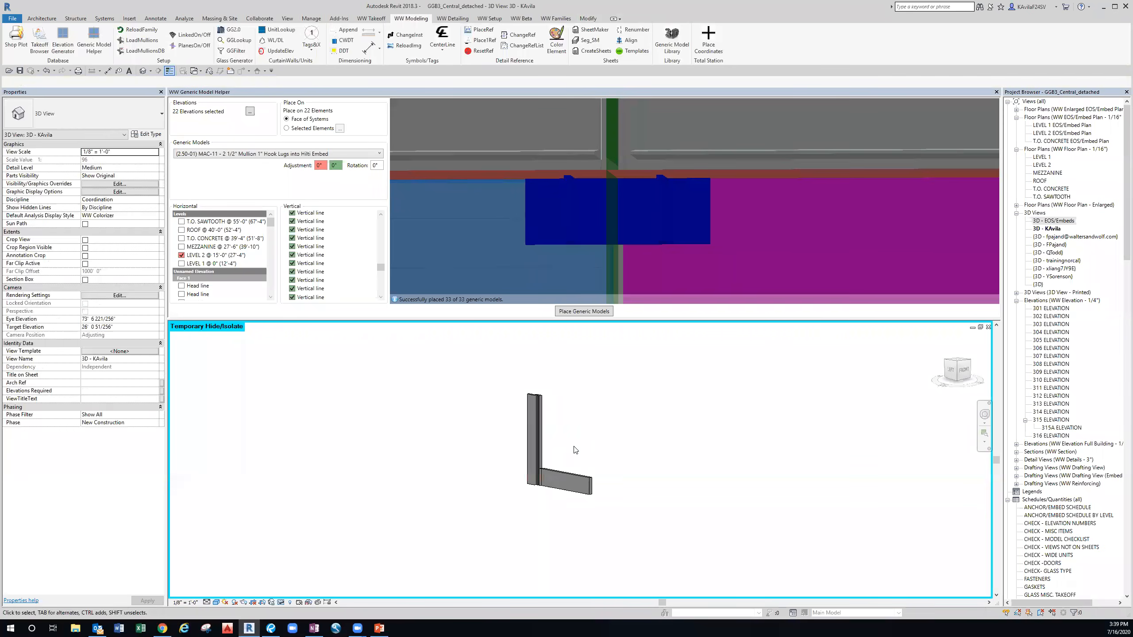
left_click(561, 471)
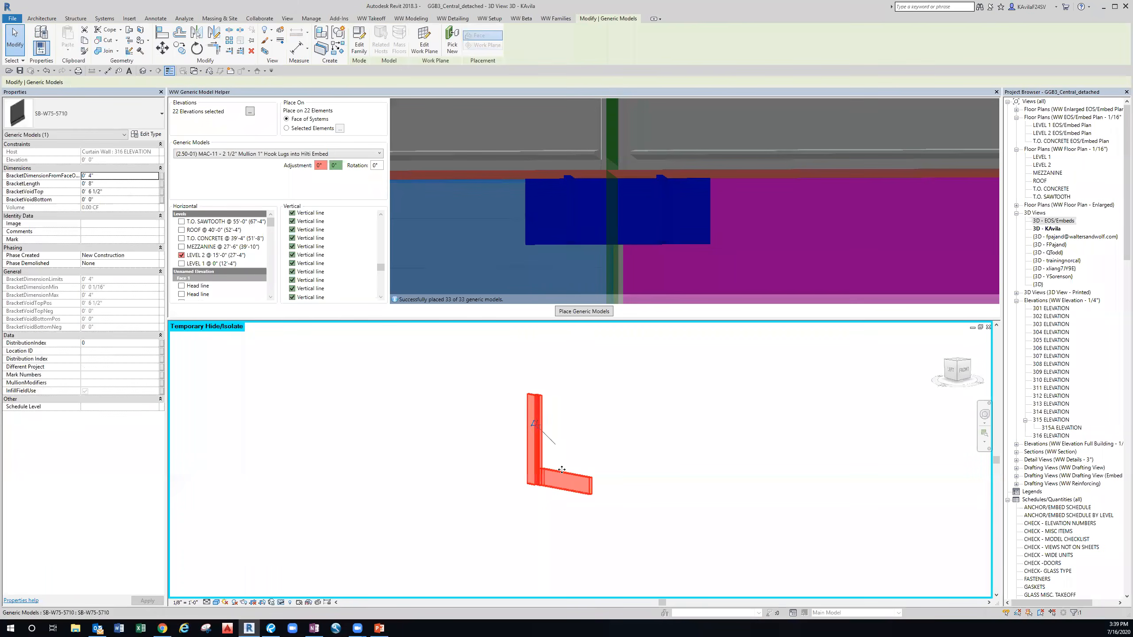
left_click(109, 192)
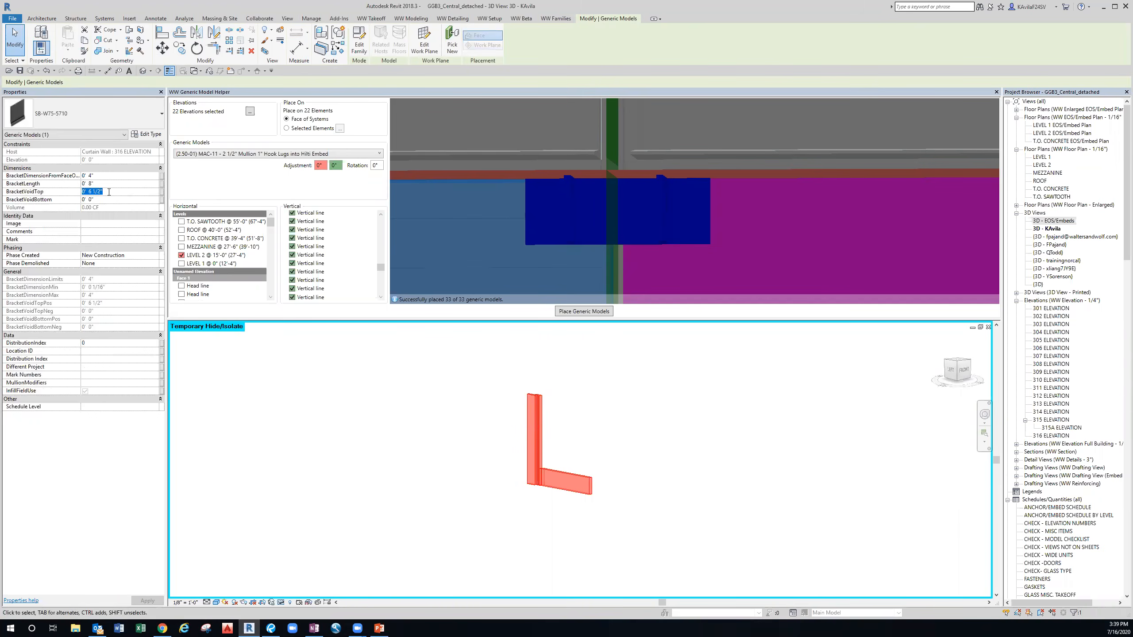
left_click(328, 347)
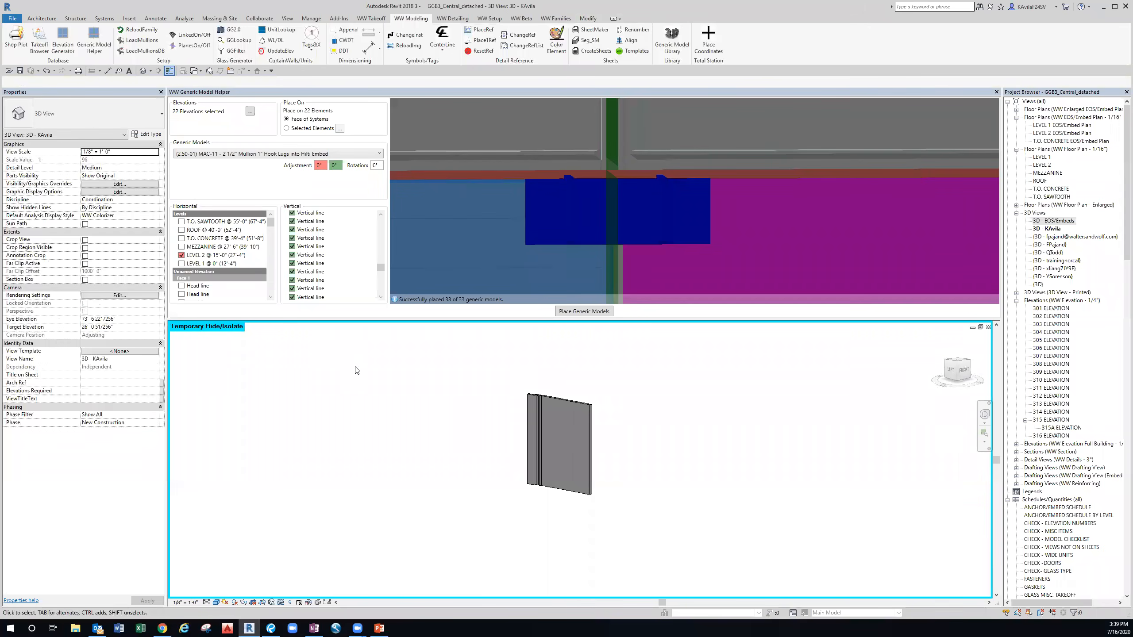
left_click(587, 441)
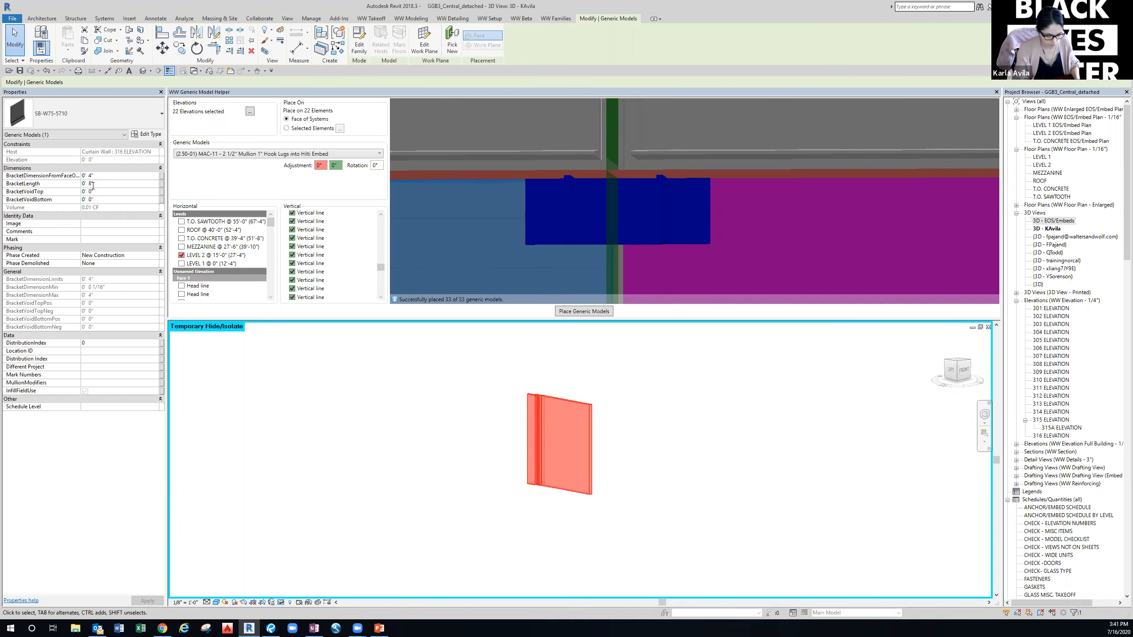
Change the bracket's BracketLength from 8 to 10 inches.
key("BackSpace")
type("10")
key("Return")
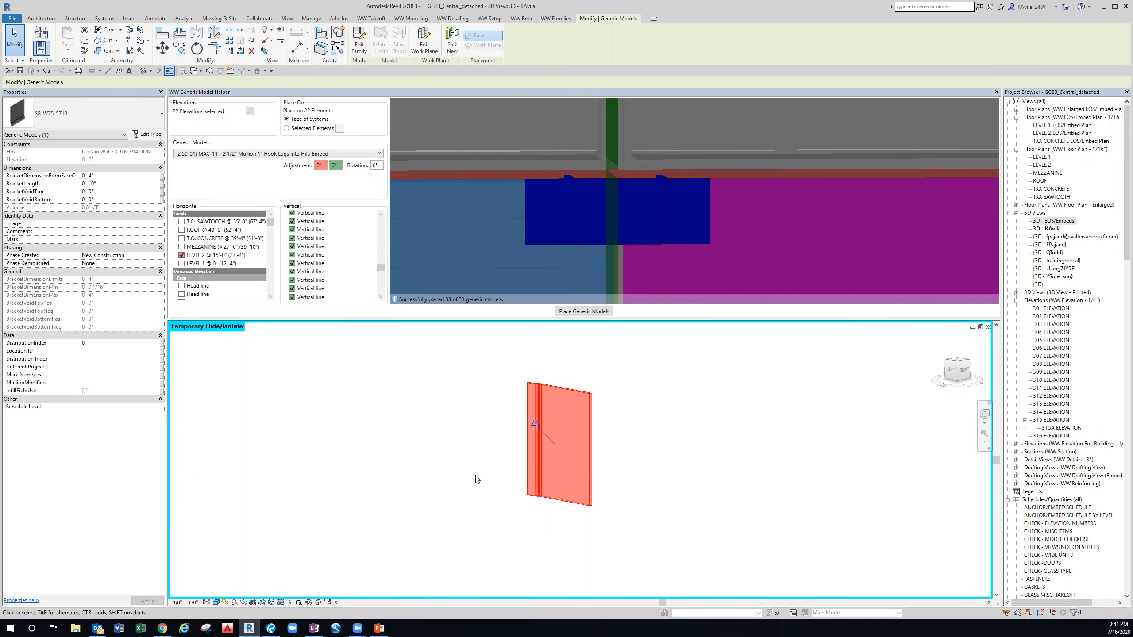